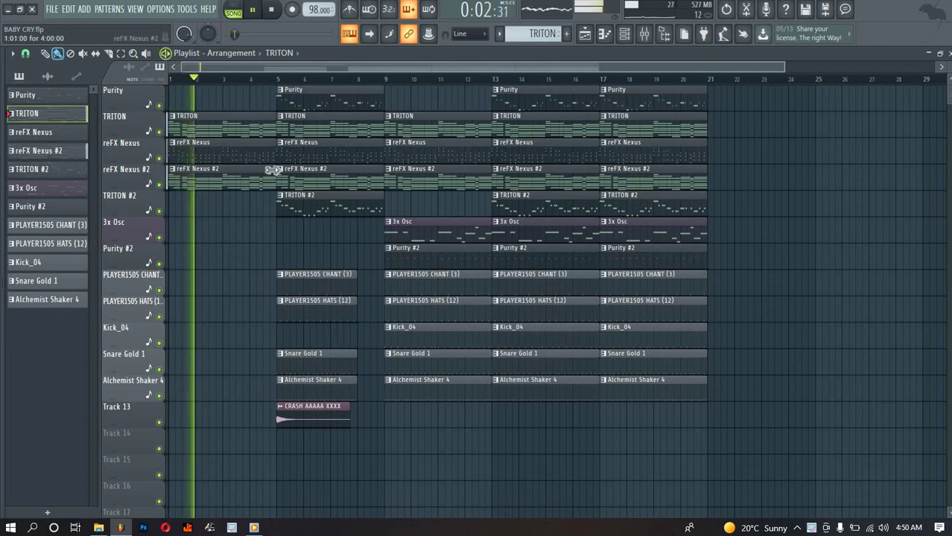
Place the VEC2 Cymbals Reverse 11 sample at bar 4 on Track 14, open its channel settings, and play the passage back
key("alt+F8")
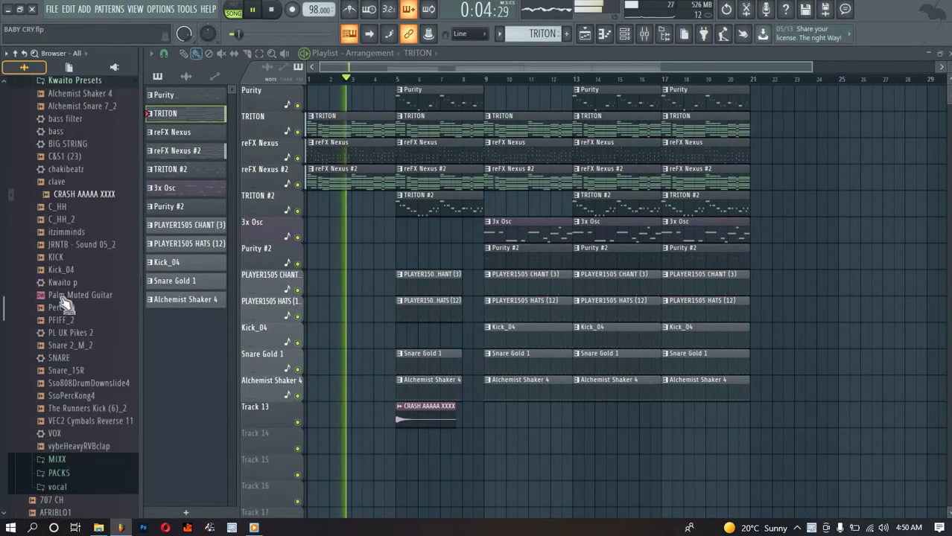
scroll(66, 303, "down", 3)
left_click_drag(102, 340, 256, 438)
double_click(259, 438)
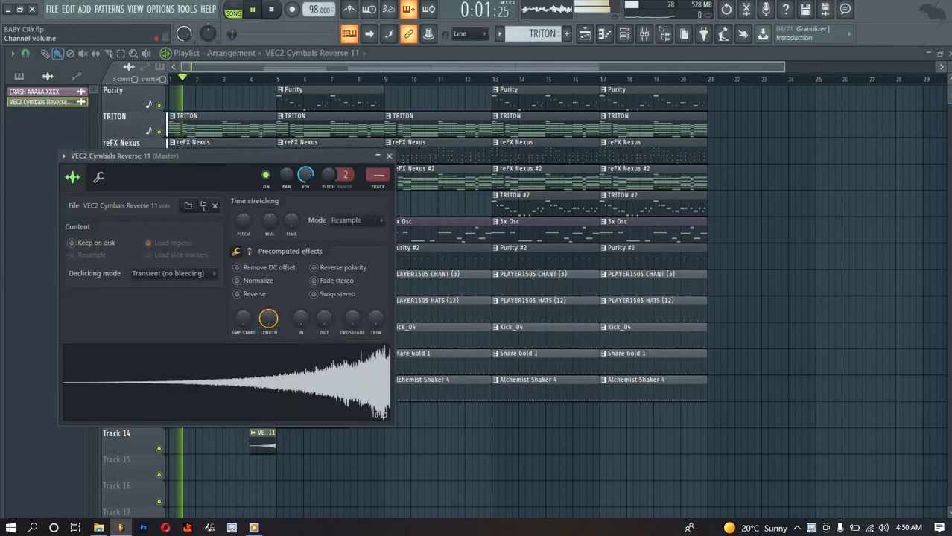
left_click(251, 81)
key("Escape")
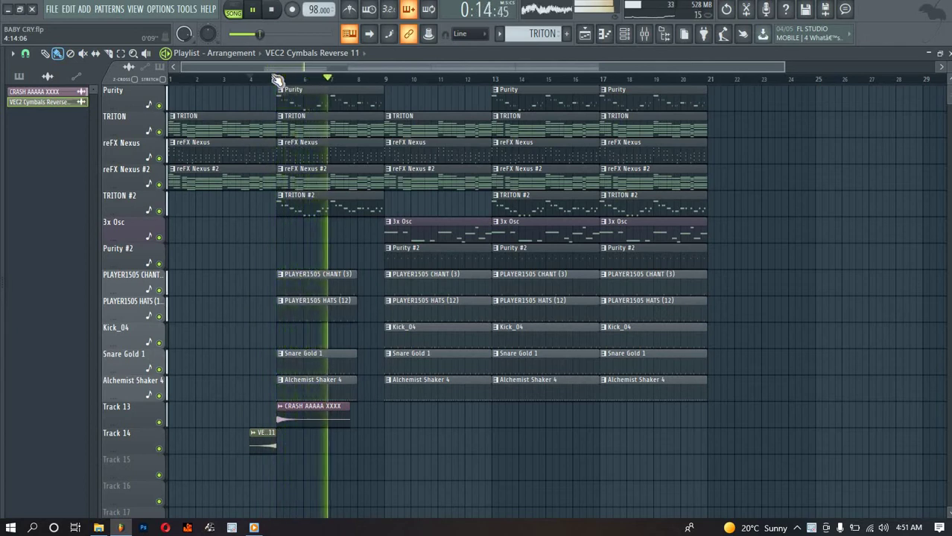
left_click(344, 91)
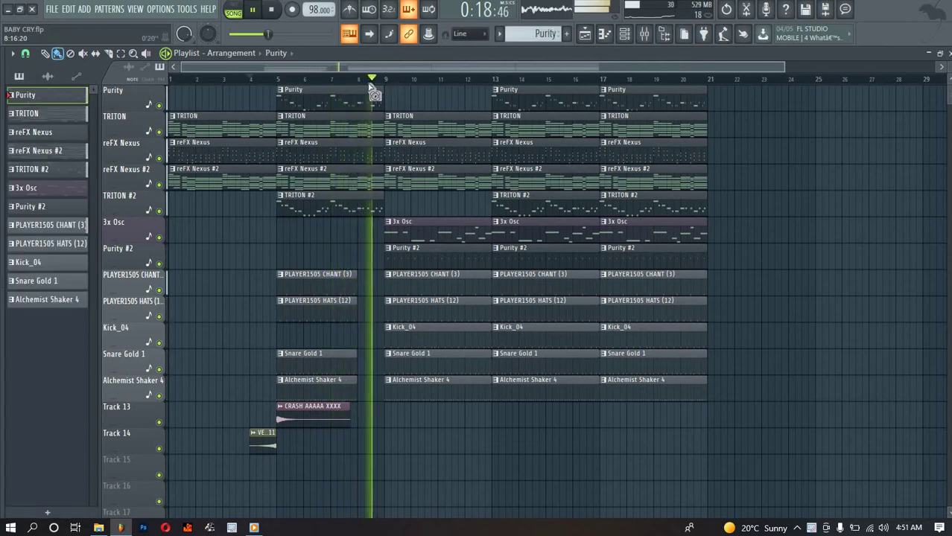
Mark bars 1 to 8 as the time selection and place ROLL KWAITO from the Zyco Beats folder at bar 8 on Track 13
left_click_drag(378, 80, 95, 141)
mouse_move(37, 311)
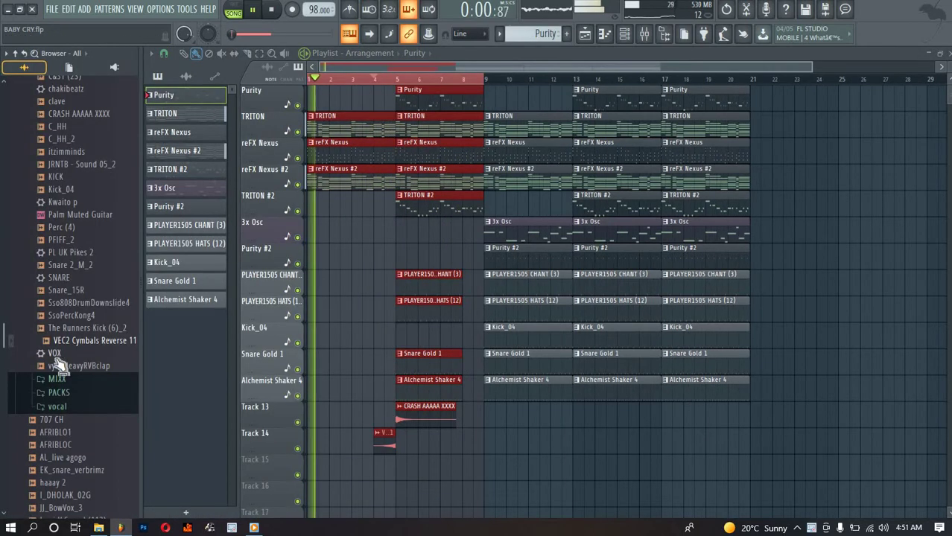
scroll(53, 311, "down", 10)
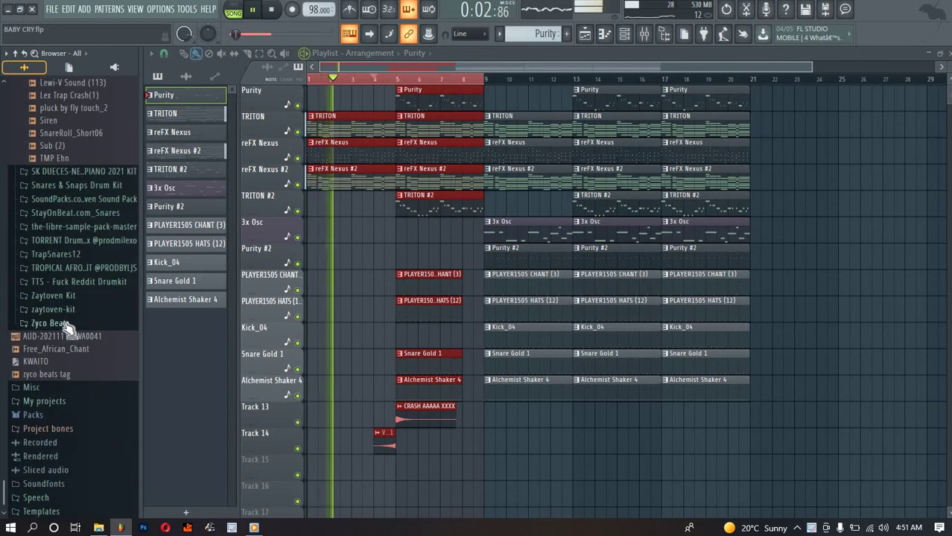
left_click(67, 325)
scroll(68, 402, "down", 10)
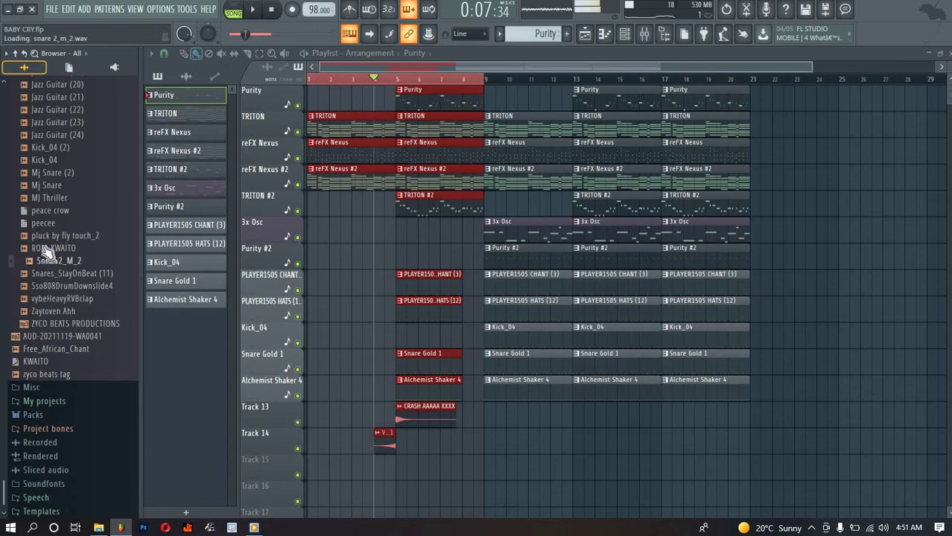
left_click_drag(458, 433, 369, 417)
key("space")
Slice the ROLL KWAITO clip on Track 13 at bar 9 and delete the tail after the cut
scroll(378, 85, "up", 5)
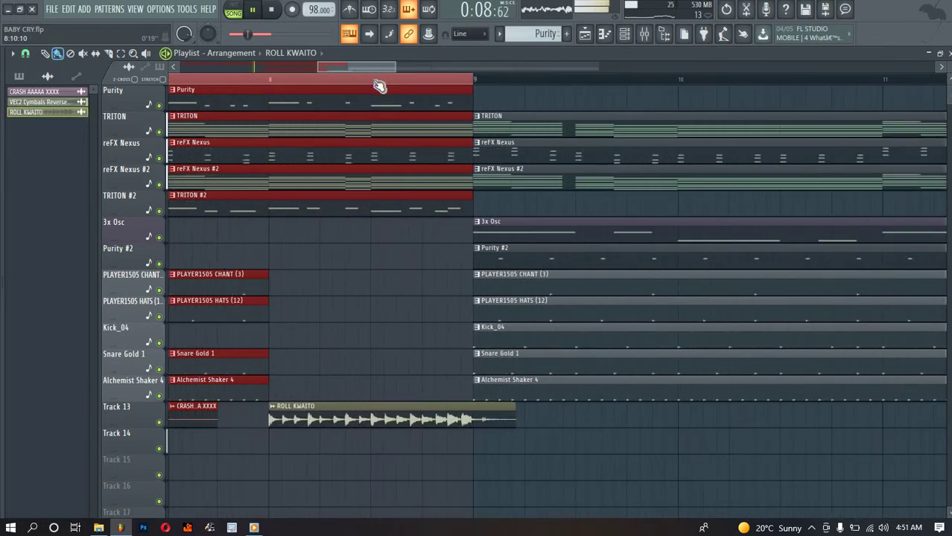
scroll(380, 85, "up", 3)
scroll(605, 86, "up", 2)
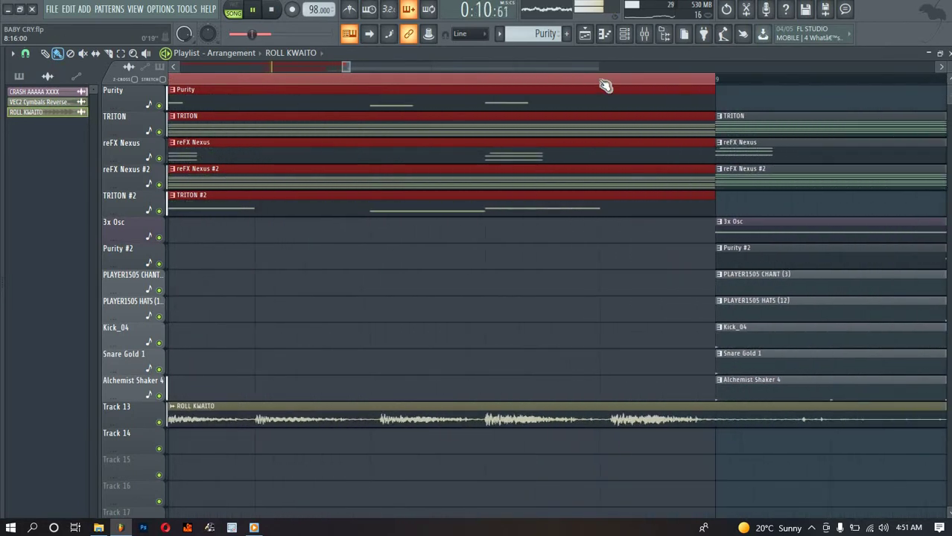
left_click_drag(722, 420, 722, 418)
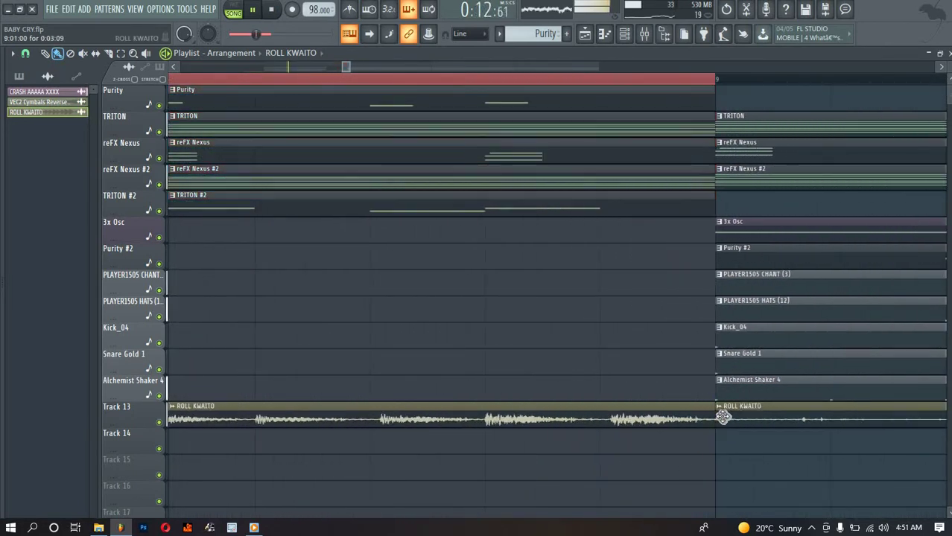
right_click(724, 418)
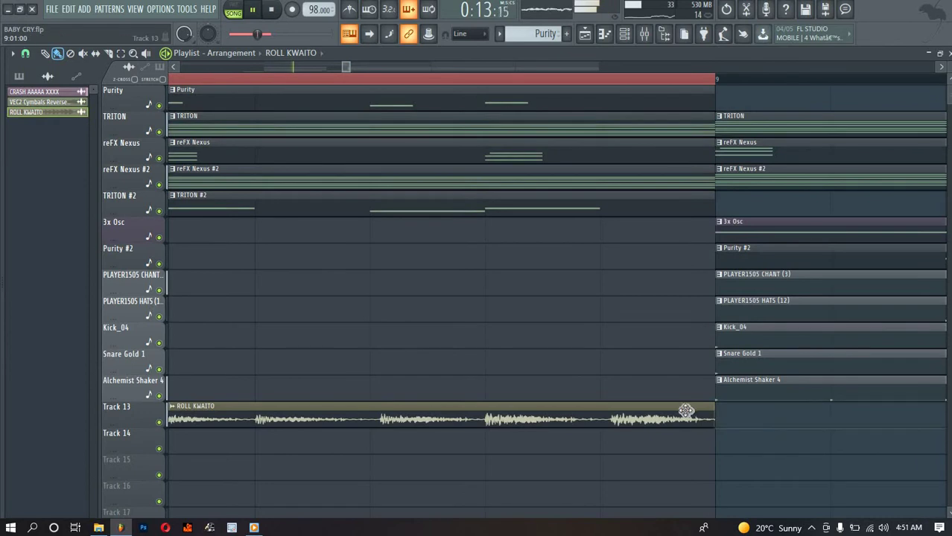
Try to adjust the time stretching of the ROLL KWAITO clip in its channel settings
double_click(408, 421)
left_click_drag(306, 236, 307, 233)
key("space")
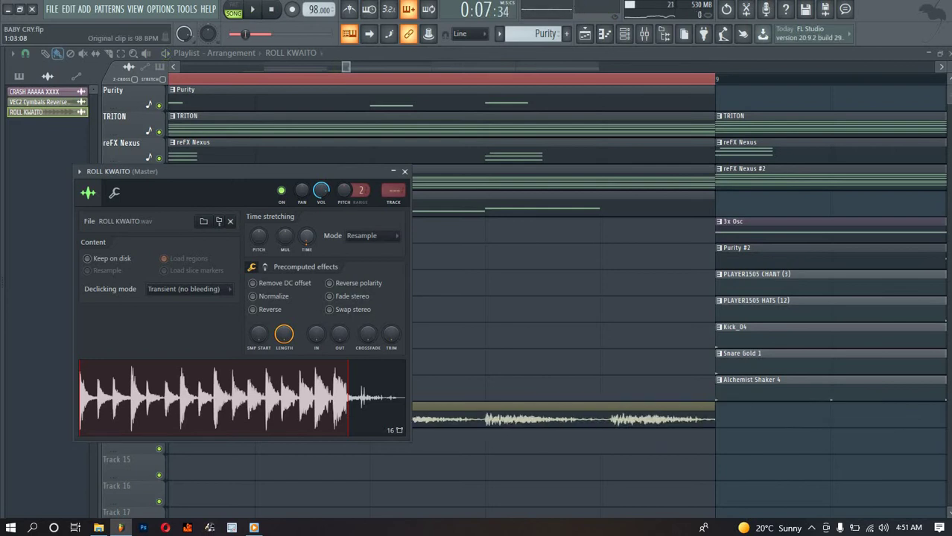
left_click(404, 173)
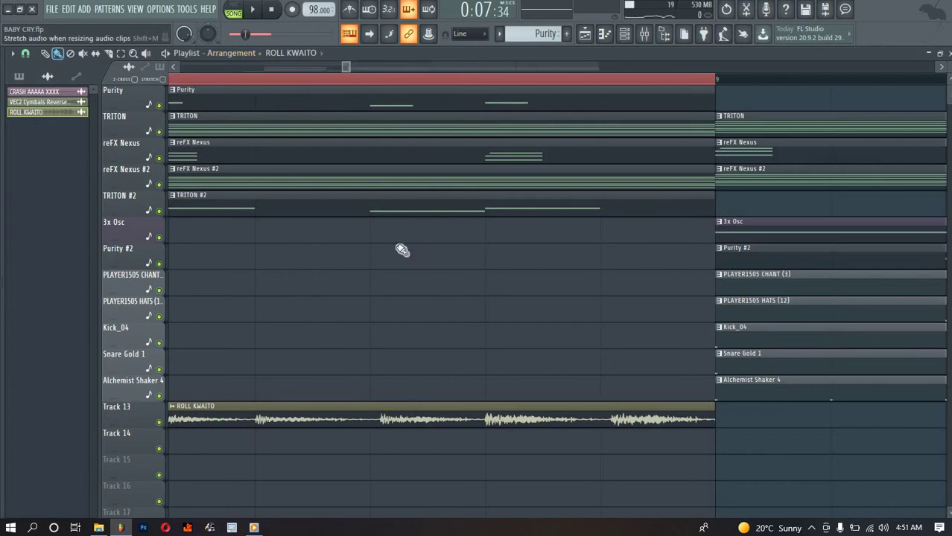
left_click_drag(712, 414, 703, 413)
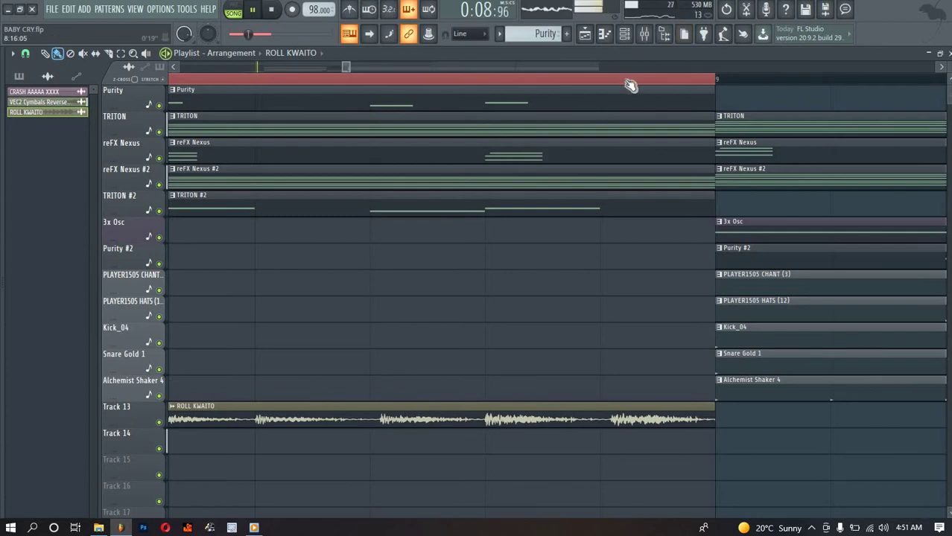
Place the vybeHeavyRVBclap sample at bars 9 and 5 on Track 15 and play back the transition into bar 5
scroll(630, 84, "down", 8)
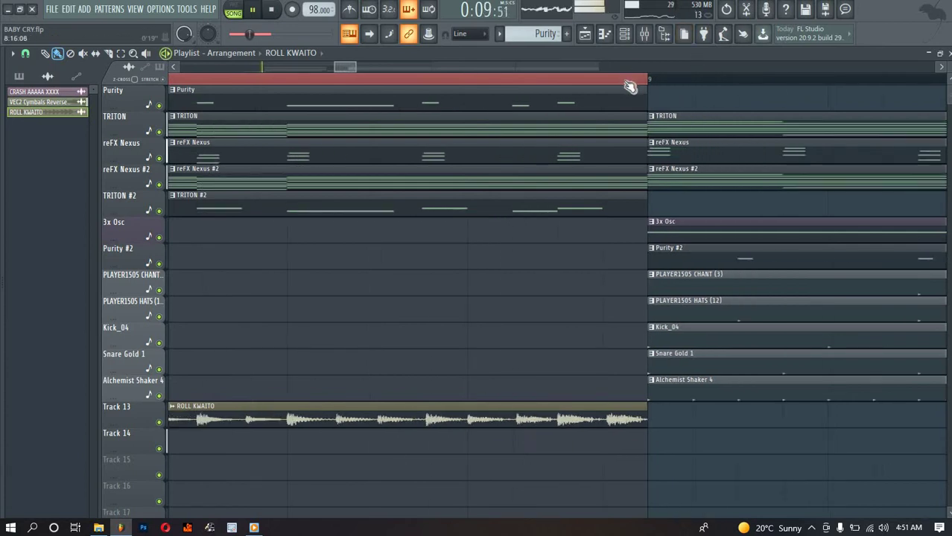
left_click(391, 82)
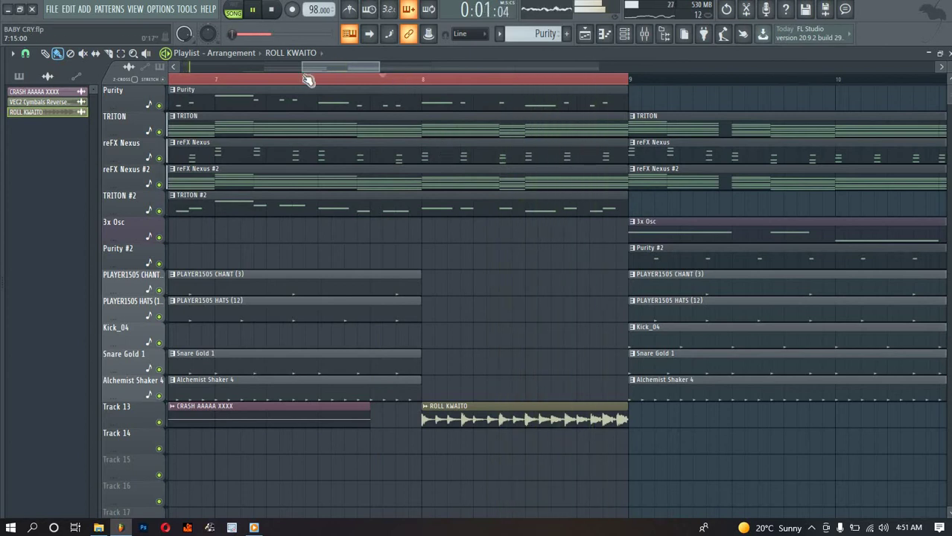
left_click_drag(306, 70, 4, 98)
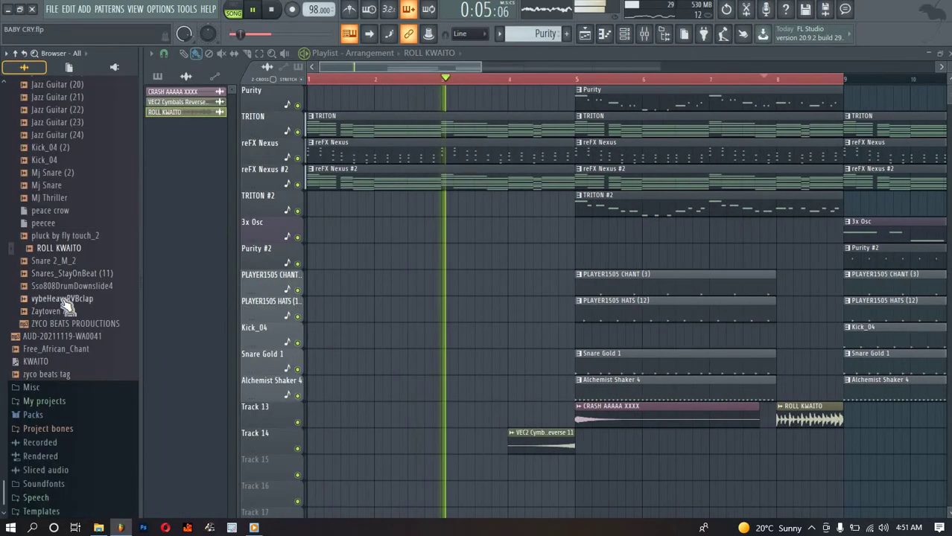
left_click_drag(67, 299, 829, 415)
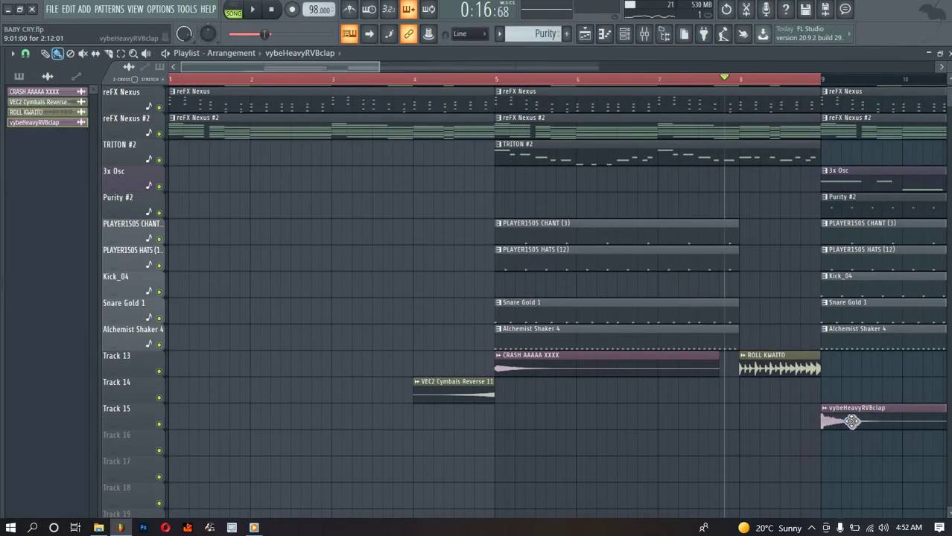
left_click(502, 430)
key("space")
left_click(462, 83)
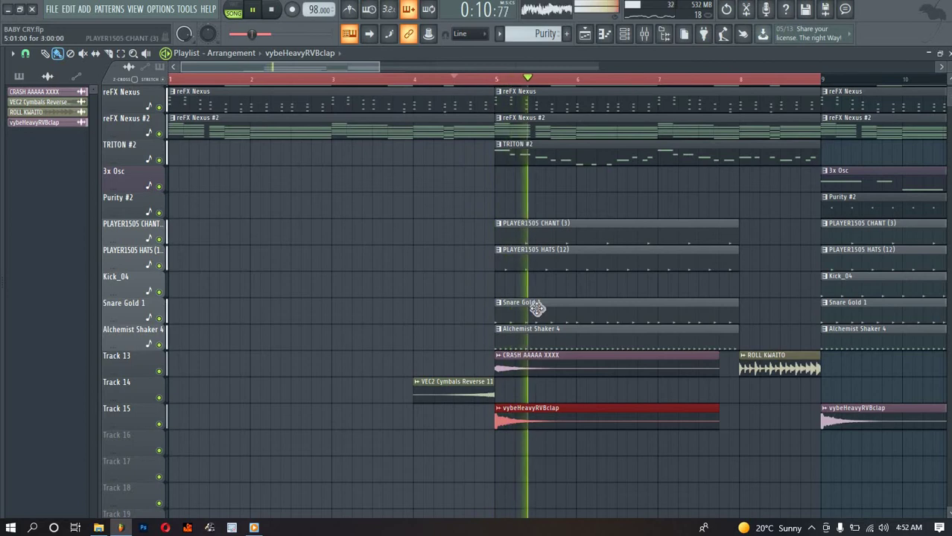
Clear the time selection over bars 1 to 8 and play the arrangement from bar 7
scroll(560, 81, "down", 5)
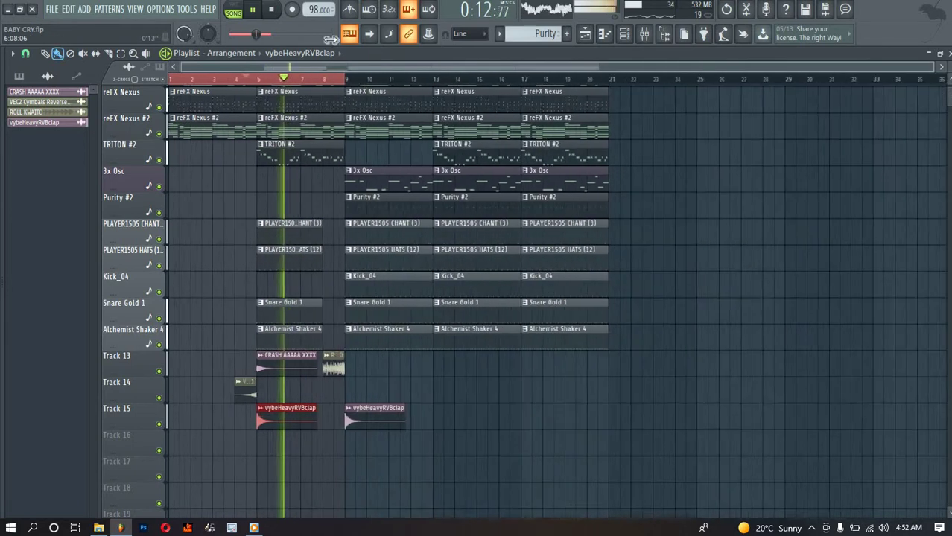
right_click(318, 82)
left_click(318, 81)
left_click(306, 81)
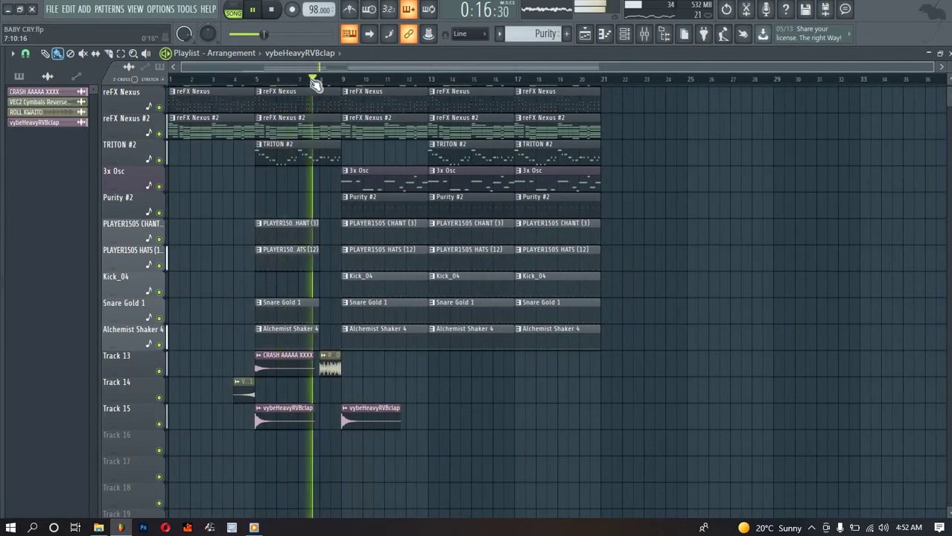
Delete the TRITON #2 and Purity clips that start at bar 13
scroll(480, 455, "up", 2)
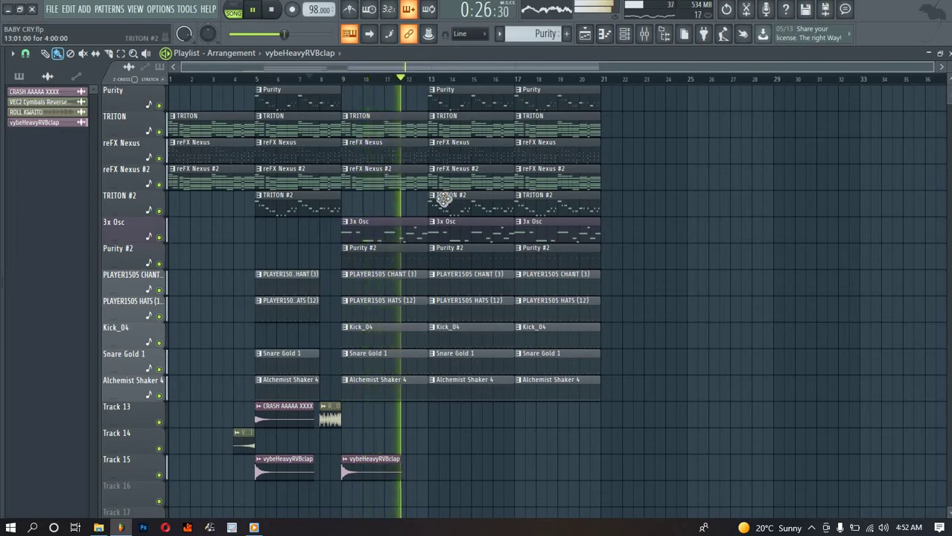
right_click(443, 198)
right_click(452, 91)
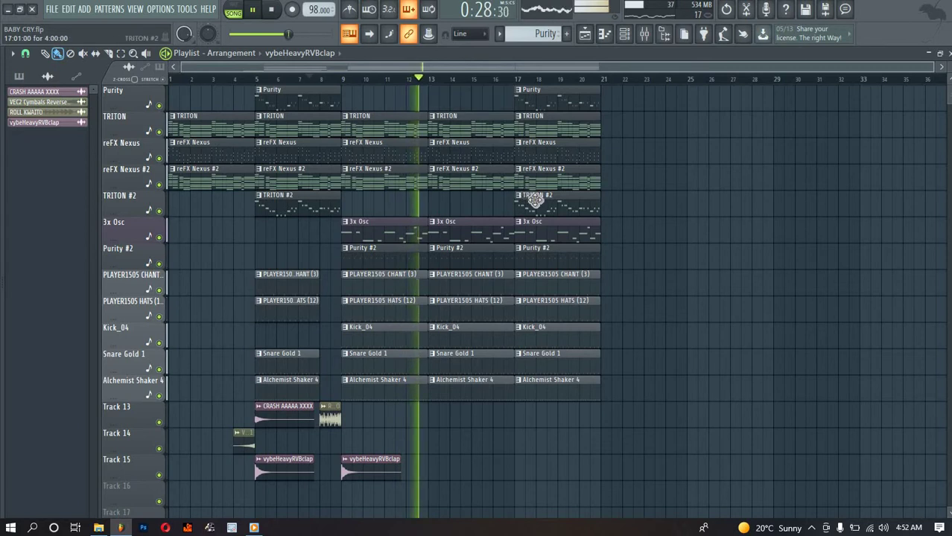
left_click(534, 200)
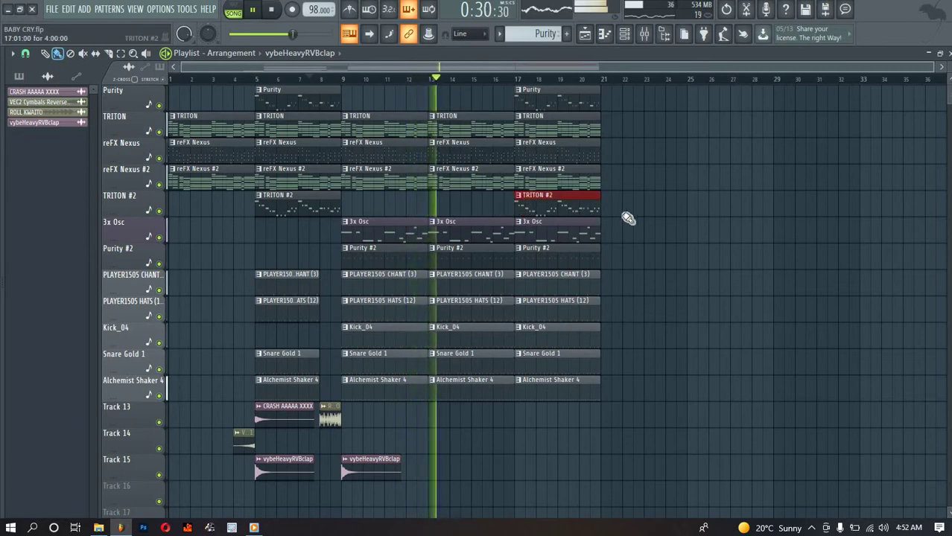
Copy the reverse cymbal to bar 16 on Track 14 and shorten the chant, hats, kick, snare and shaker clips at bar 13 to end just before bar 17
left_click(248, 445)
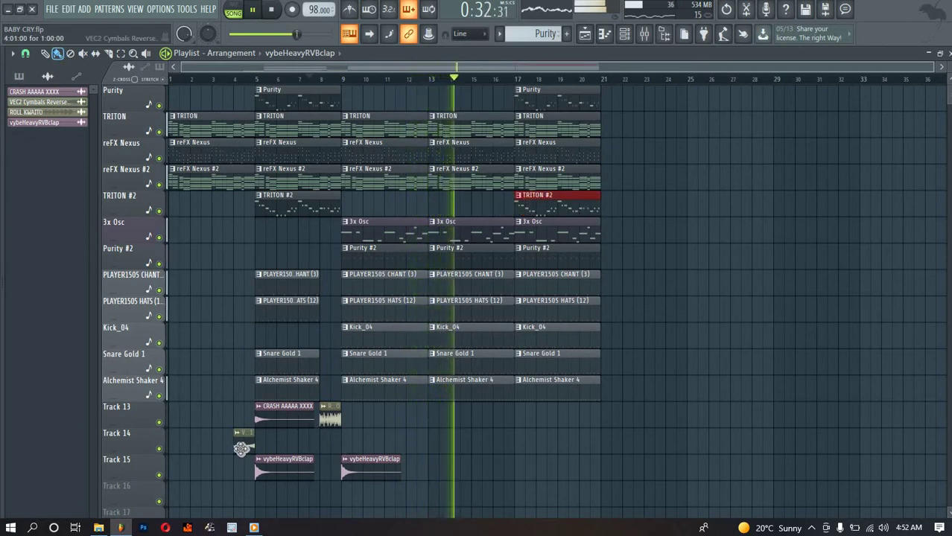
left_click(499, 444)
left_click_drag(500, 335, 510, 284)
left_click_drag(513, 285, 505, 287)
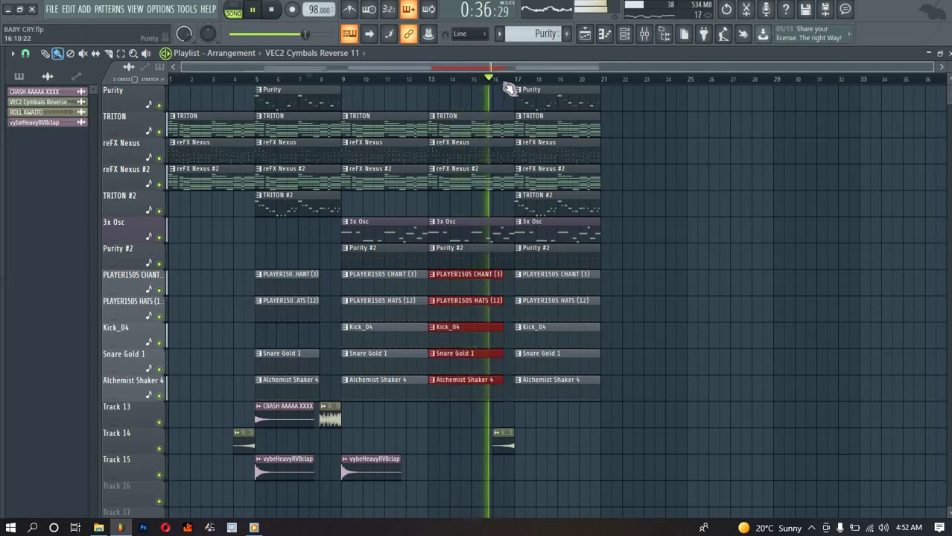
scroll(509, 96, "up", 4)
left_click_drag(504, 280, 522, 288)
left_click(447, 83)
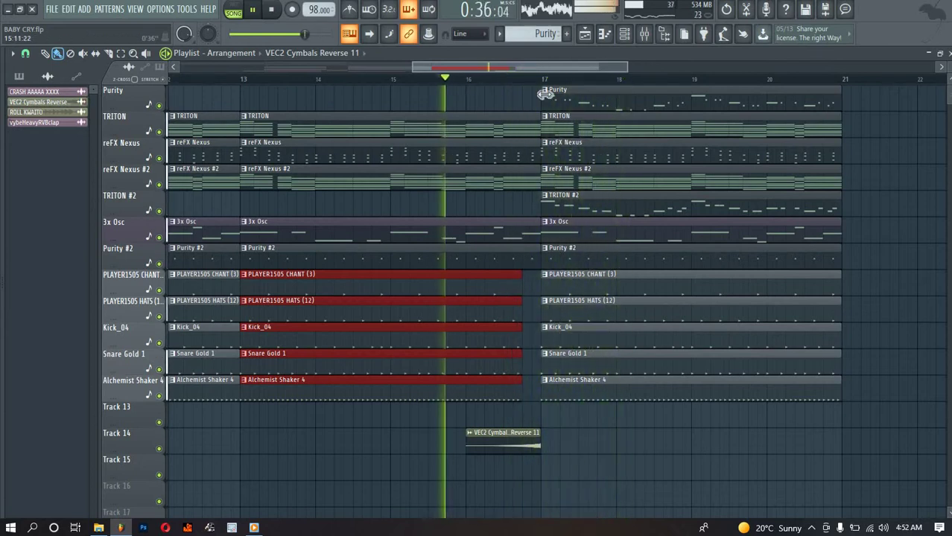
Delete the 3x Osc clip that starts at bar 17
right_click(612, 232)
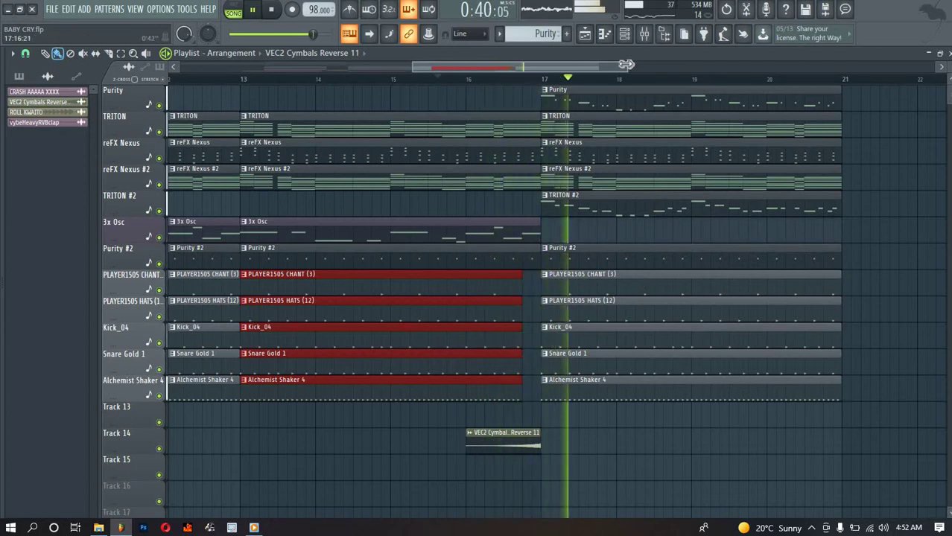
left_click_drag(624, 67, 912, 82)
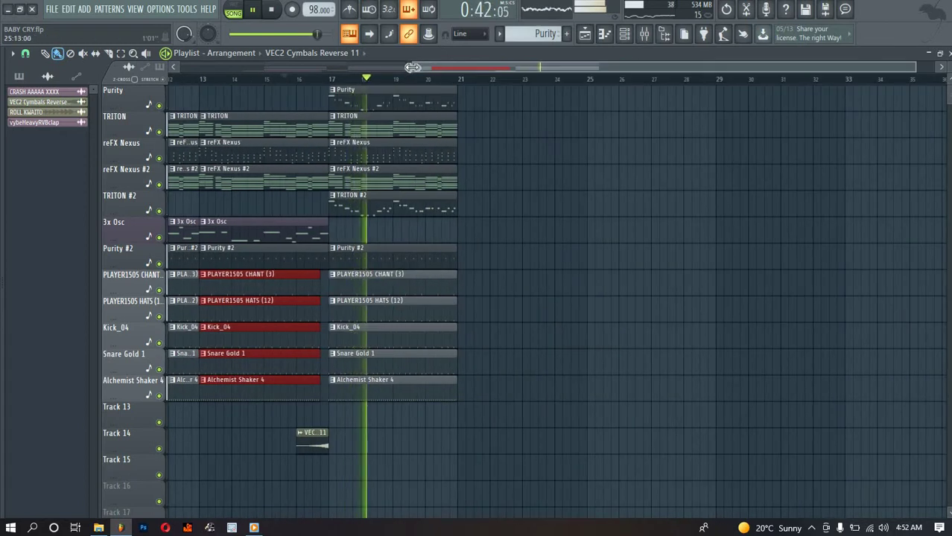
left_click_drag(414, 65, 181, 67)
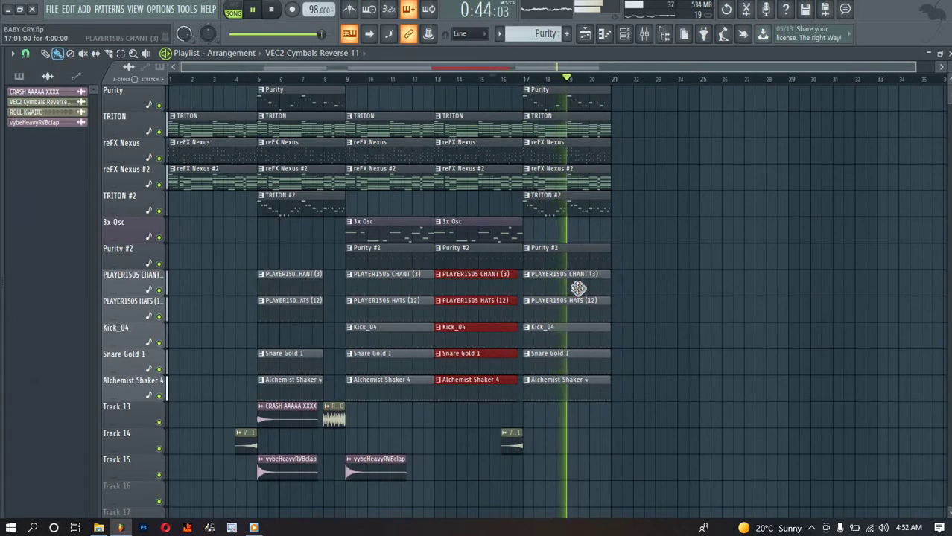
Place a copy of vybeHeavyRVBclap at bar 17 on Track 15 and a copy of CRASH AAAAA XXXX at bar 13 on Track 13
left_click_drag(361, 475, 538, 479)
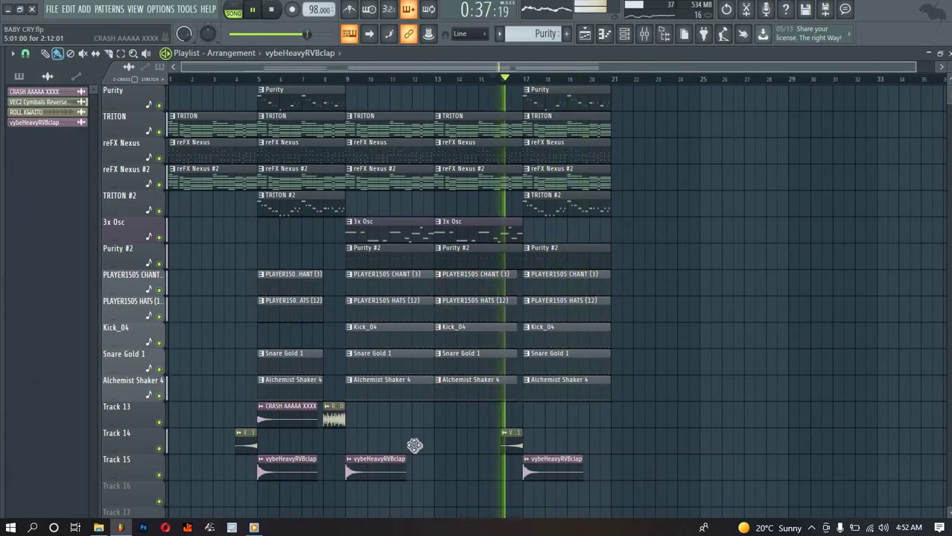
left_click_drag(414, 446, 531, 417)
left_click_drag(538, 418, 468, 420)
right_click(556, 419)
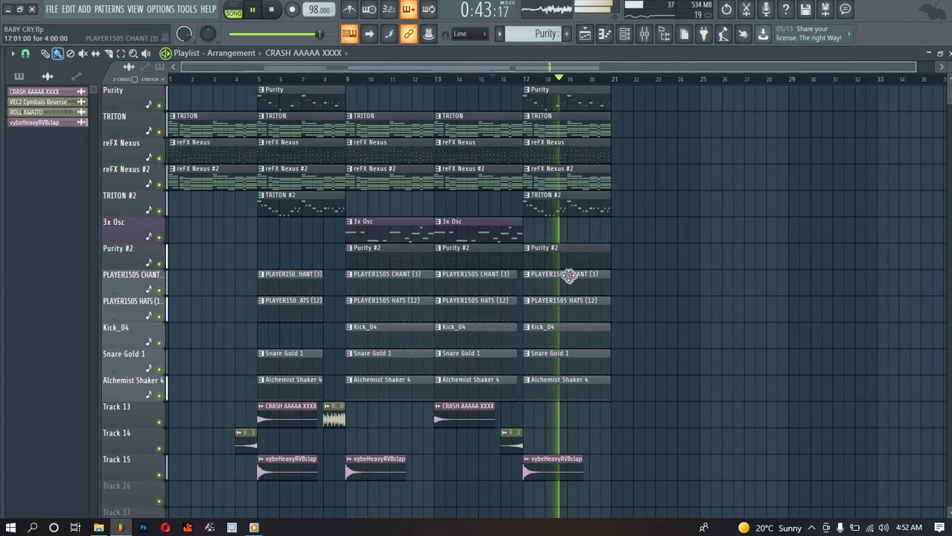
Play the arrangement from bar 8 and delete the chant, hats, kick, snare and shaker clips that start at bar 17
key("space")
key("space")
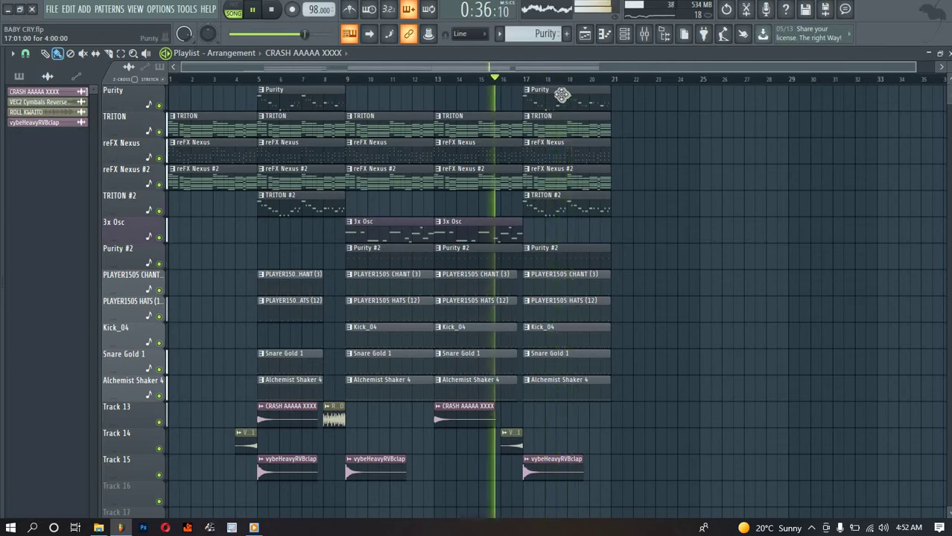
left_click(328, 79)
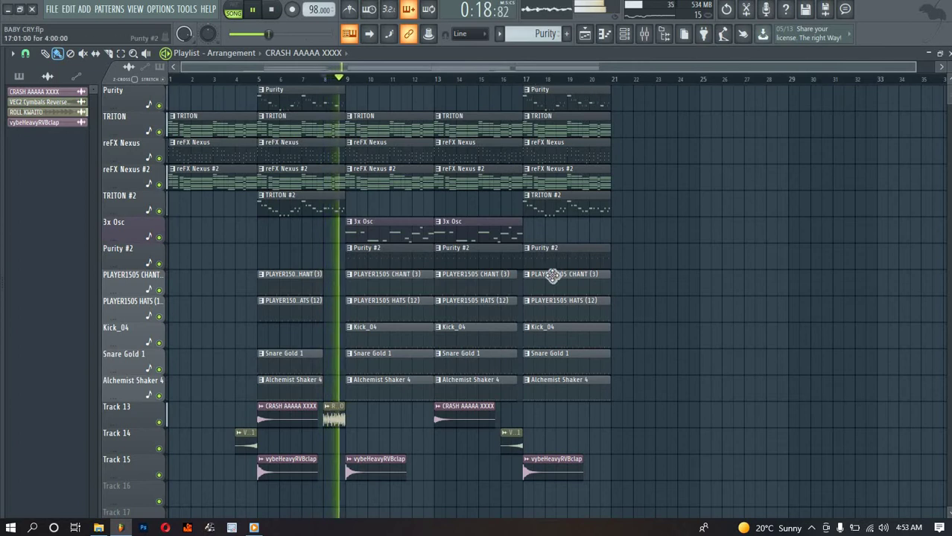
left_click_drag(566, 287, 563, 387)
key("Delete")
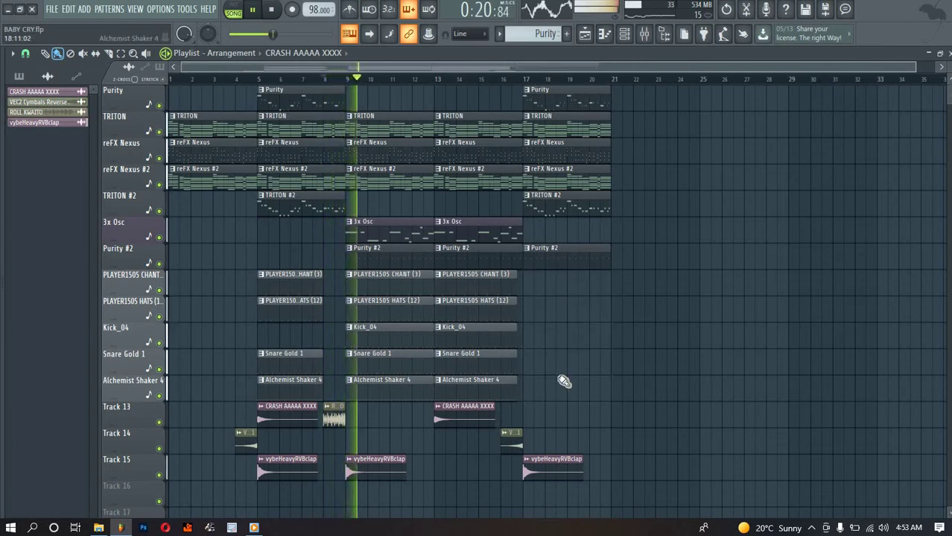
Undo the clip deletion at bar 17 and duplicate that section to bar 21, adding 3x Osc clips at bars 21 and 25
key("ctrl+z")
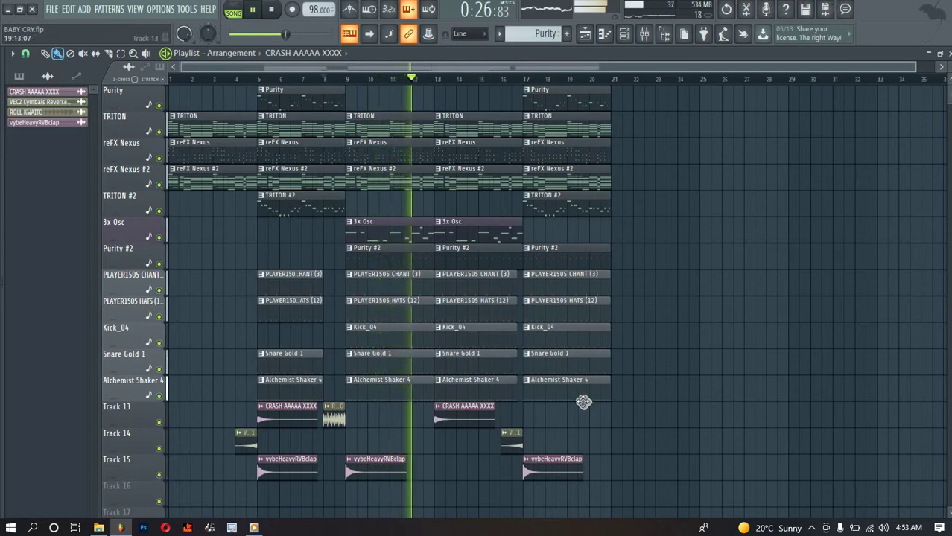
left_click_drag(582, 397, 653, 196)
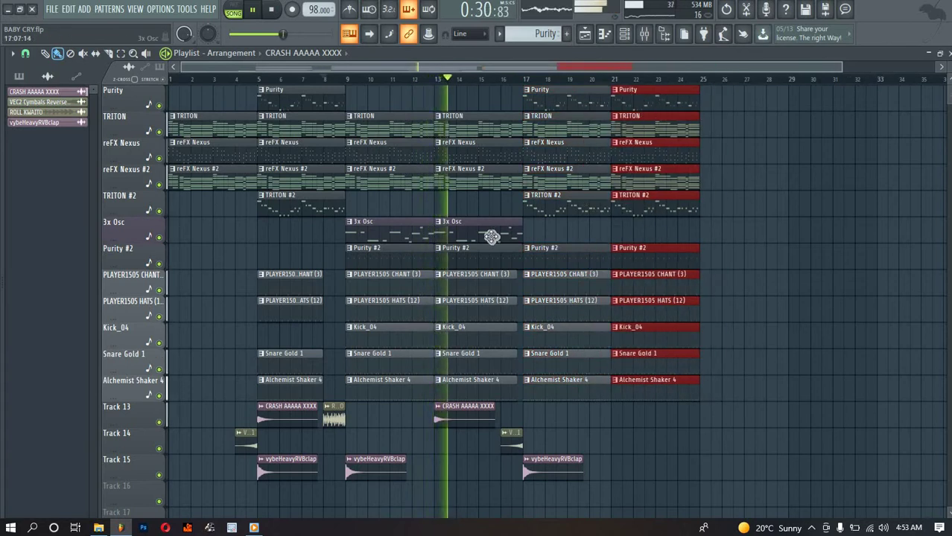
left_click_drag(832, 238, 756, 229)
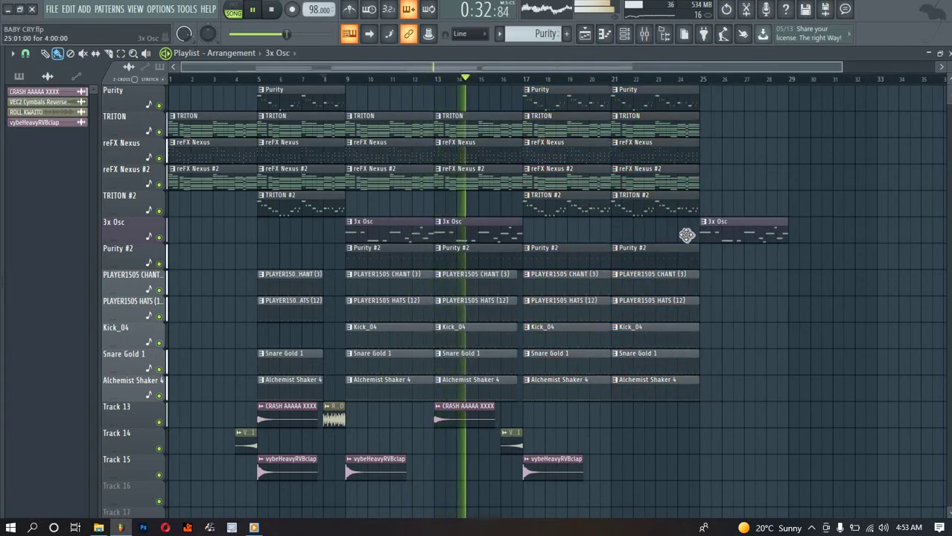
left_click_drag(686, 235, 643, 228)
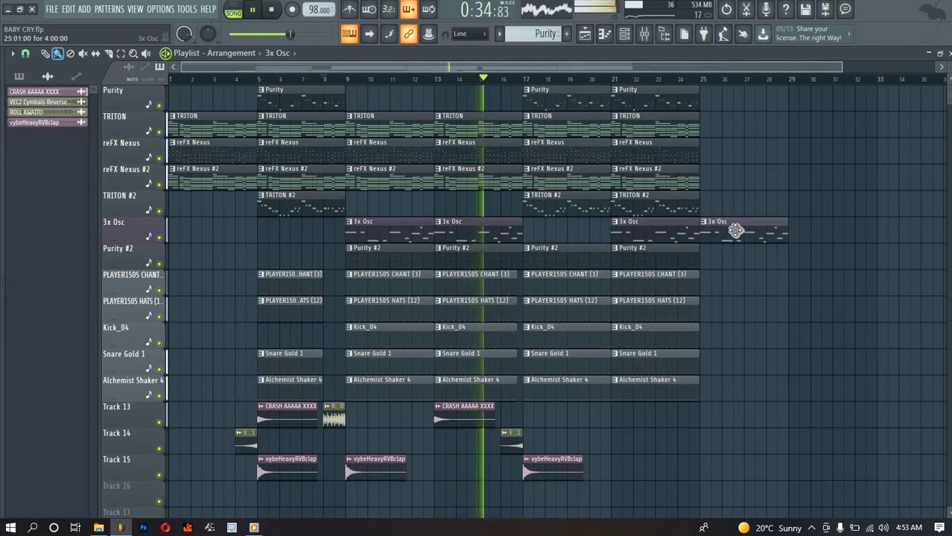
Copy the TRITON, reFX Nexus, Purity #2, chant and drum clips to bar 25, and shorten bar 21's Purity #2, chant and drum clips to end mid-bar 24
left_click_drag(637, 420, 643, 246)
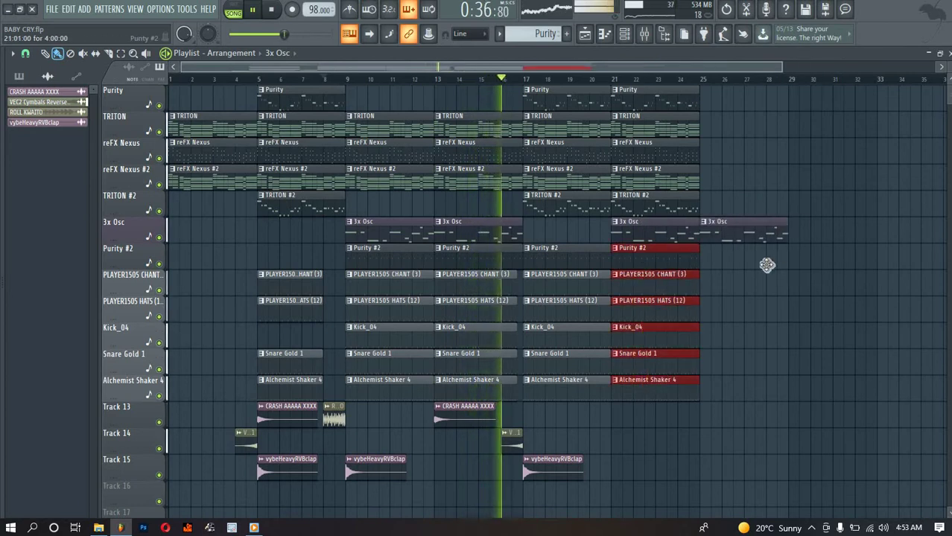
key("ctrl+b")
left_click(655, 154)
left_click_drag(735, 158, 732, 134)
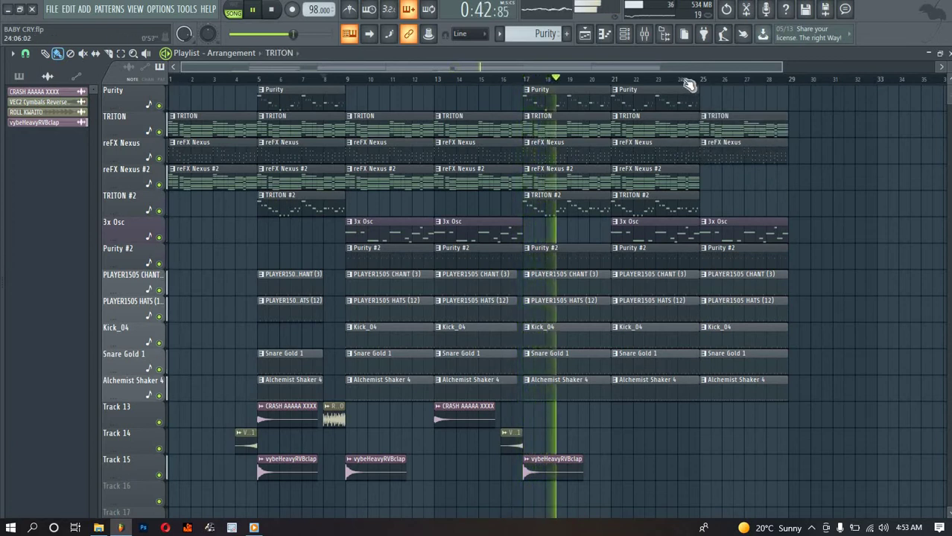
left_click_drag(682, 255, 691, 391)
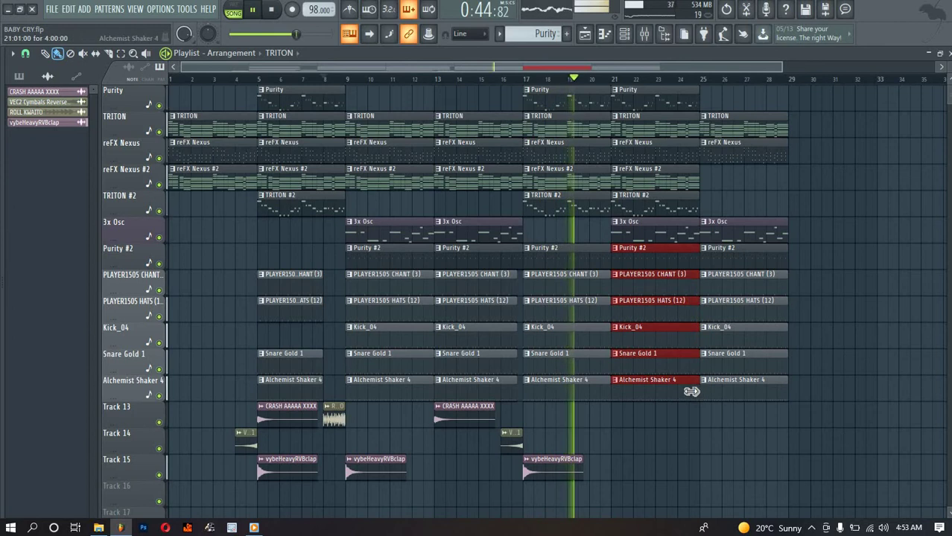
Create a new pattern, Pattern 13, and fill steps 7 to 16 of the Snare Gold 1 channel with hits
left_click(566, 33)
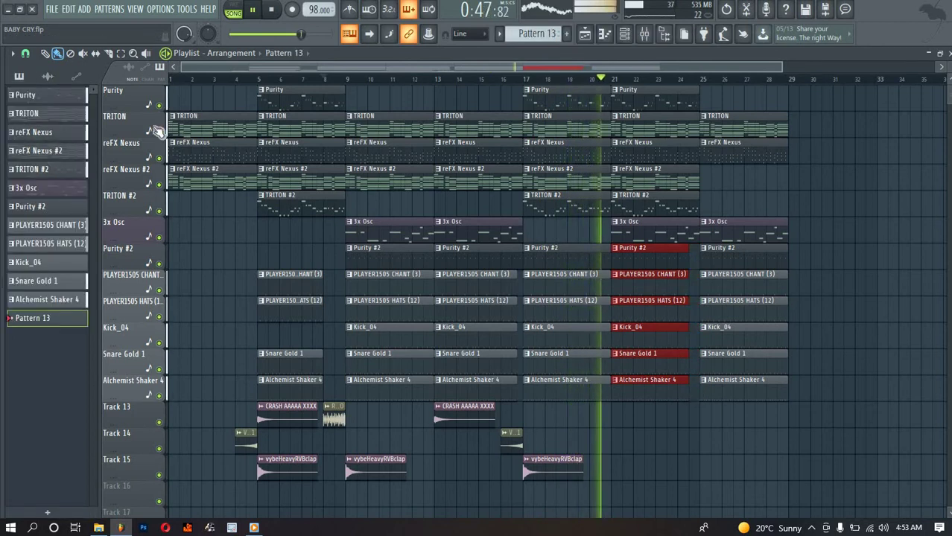
key("space")
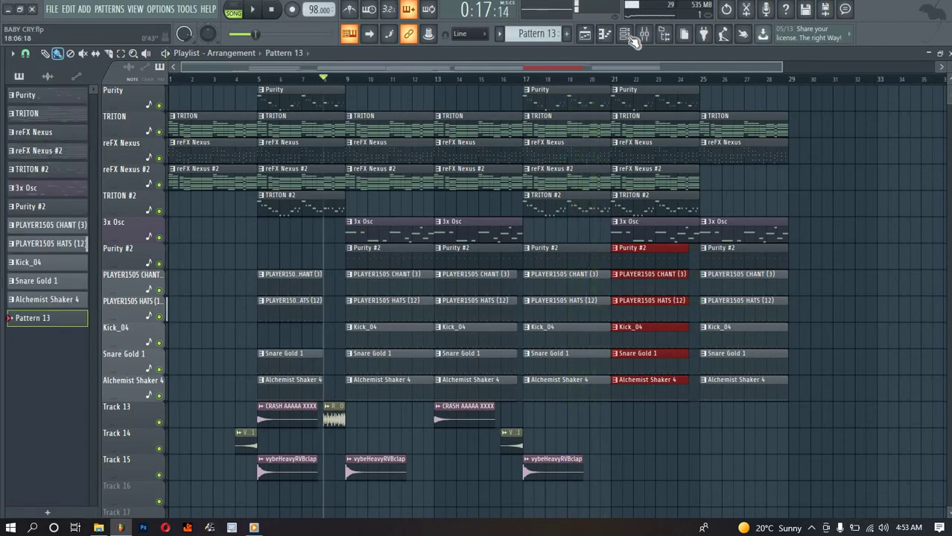
left_click(627, 38)
left_click(93, 55)
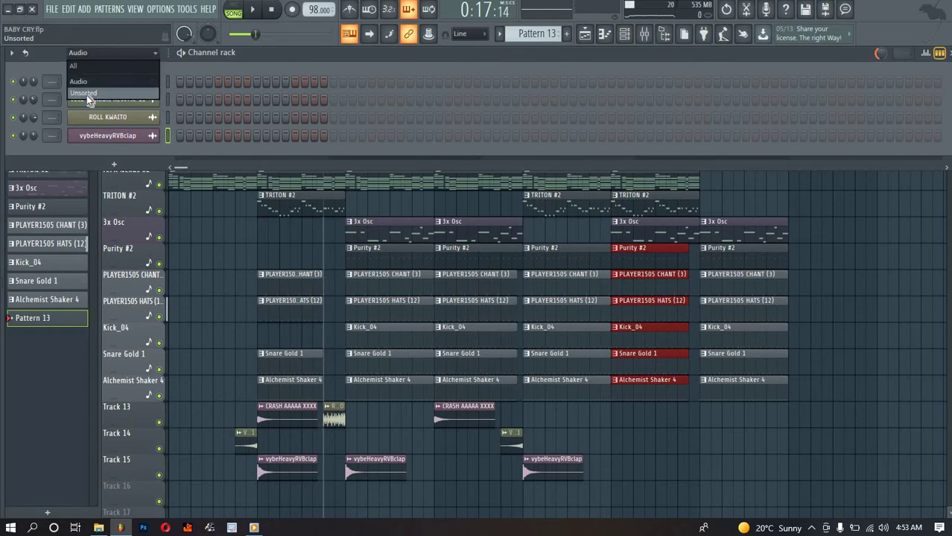
left_click(85, 94)
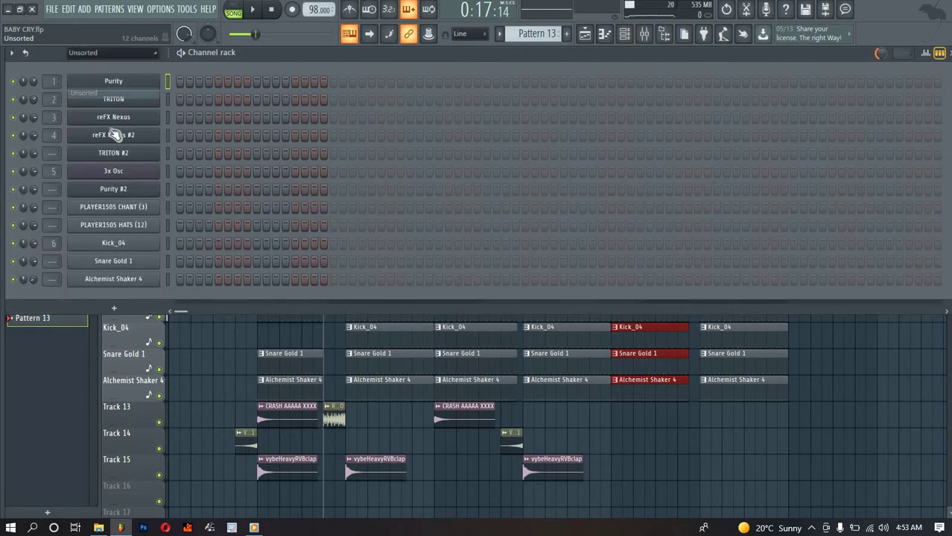
left_click(141, 264)
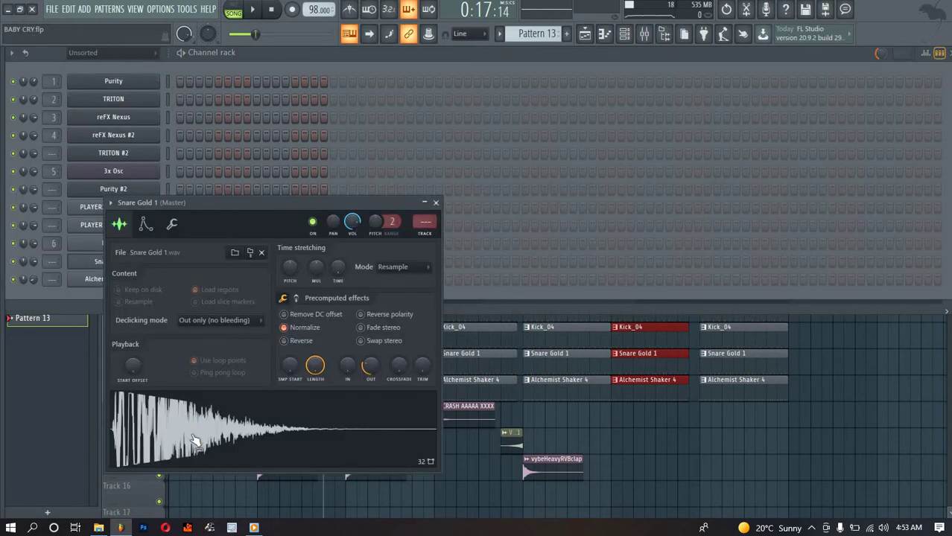
left_click(85, 264)
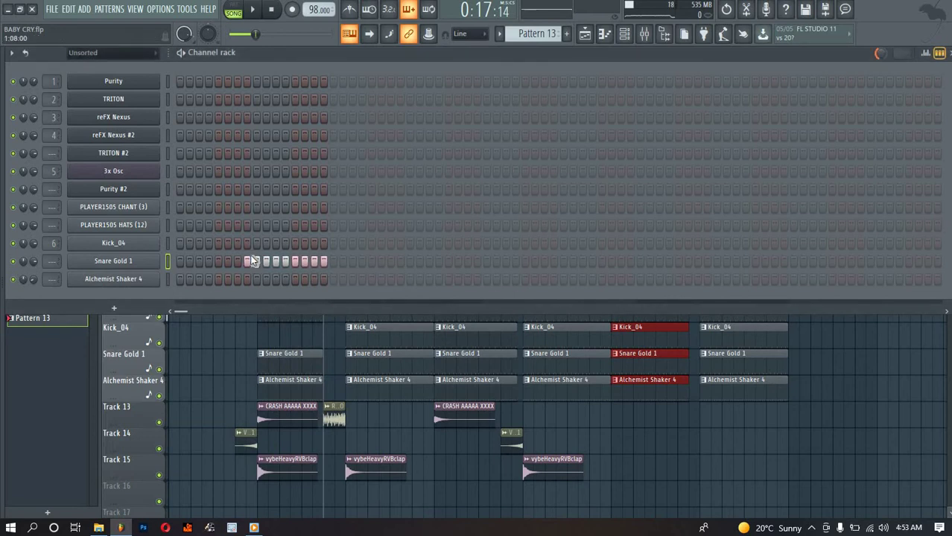
Shape the velocities of the Snare Gold 1 steps so they dip in the middle and rise again at the end
right_click(168, 266)
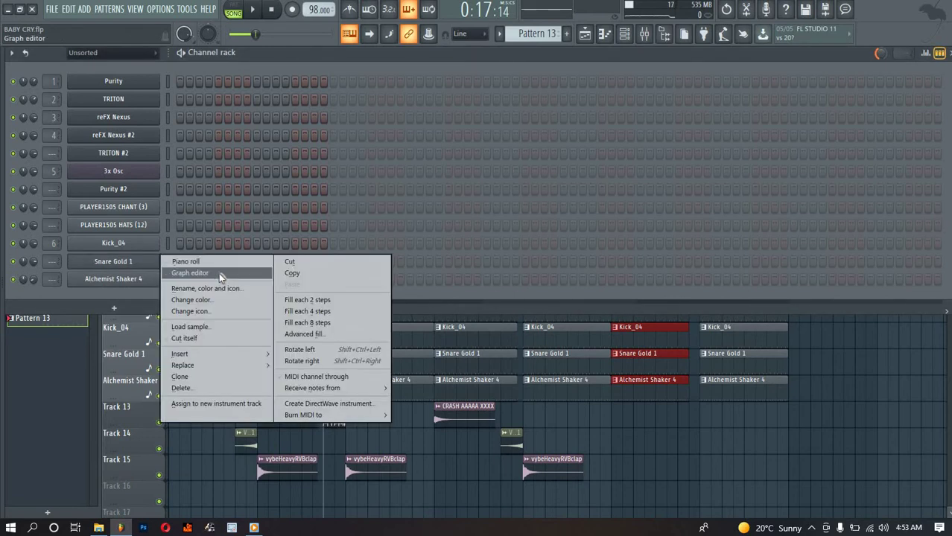
left_click(219, 271)
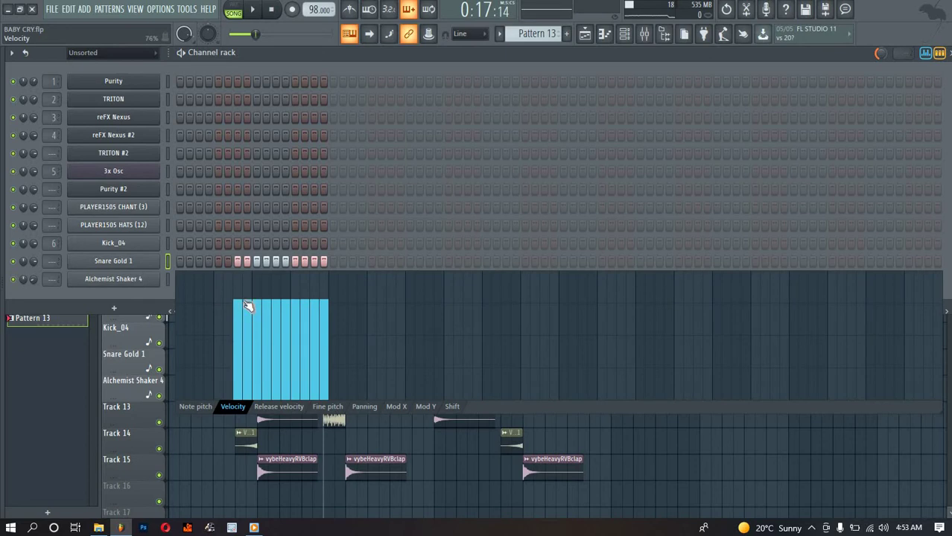
left_click_drag(295, 352, 333, 308)
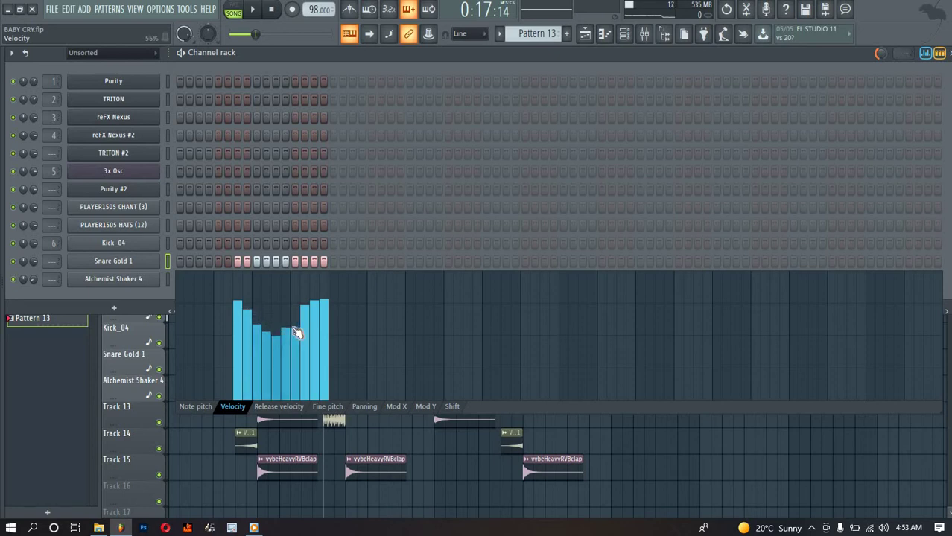
Place Pattern 13 at bar 24 and CRASH AAAAA XXXX at bars 21 and 25 on Track 13, and vybeHeavyRVBclap at bar 25 on Track 15
left_click(585, 34)
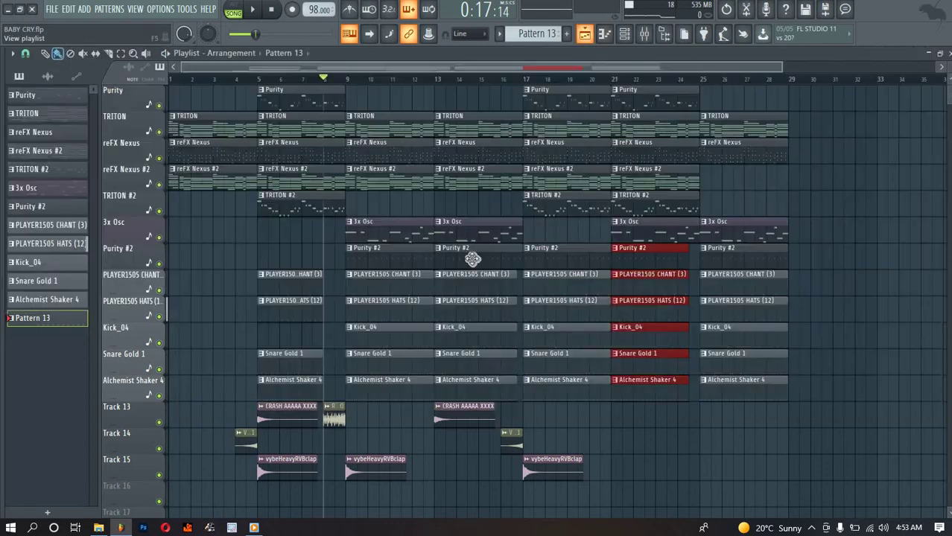
left_click(682, 418)
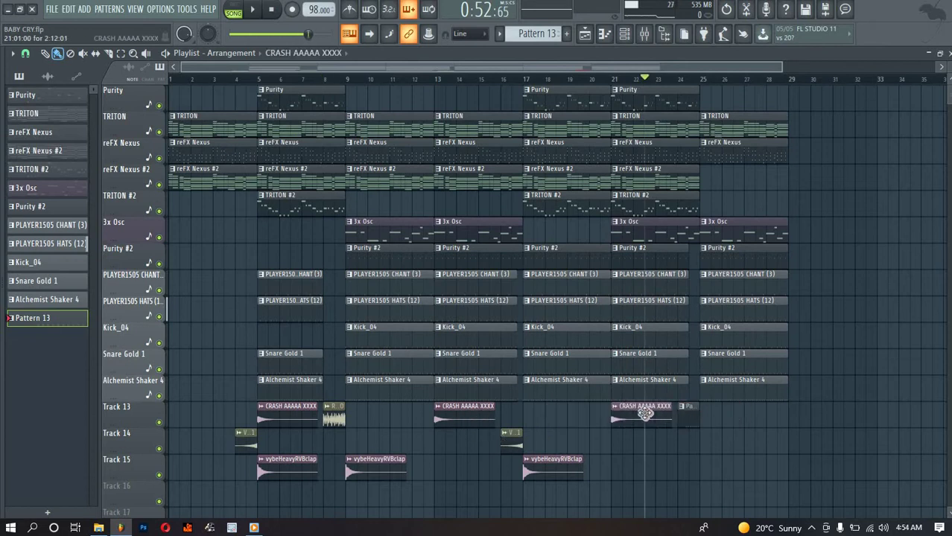
key("space")
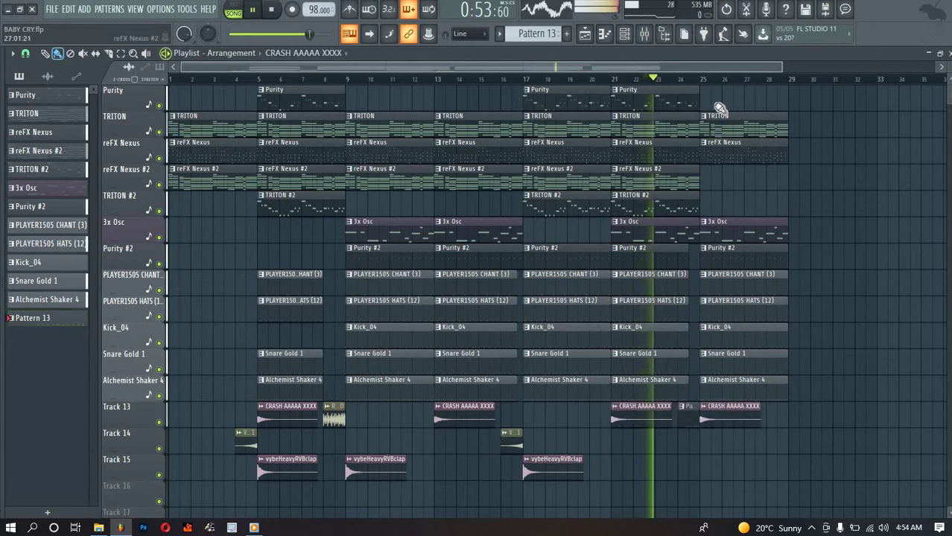
left_click_drag(540, 474, 715, 465, "shift")
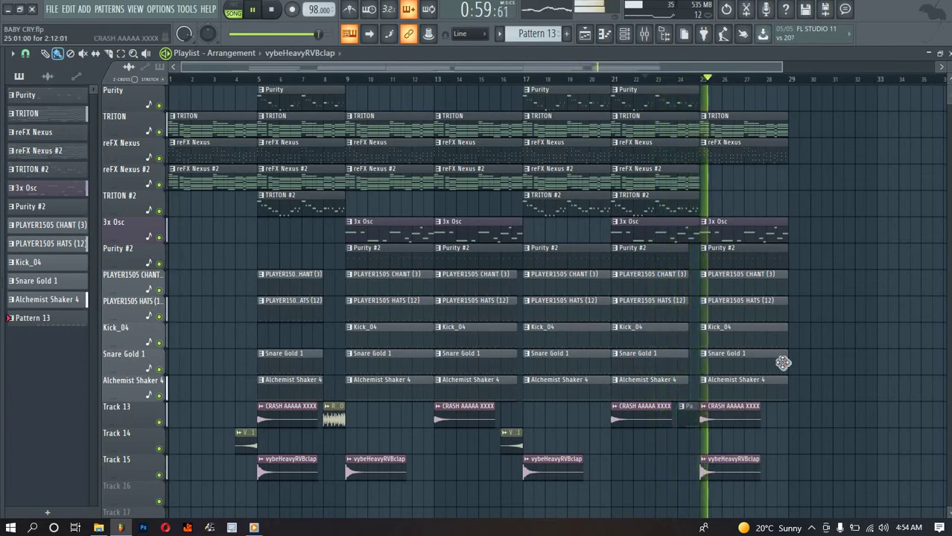
Duplicate the bar 25 instrument and drum clips to bar 29 and replace the duplicated 3x Osc clip with a TRITON #2 clip
left_click_drag(770, 391, 781, 92)
key("ctrl+b")
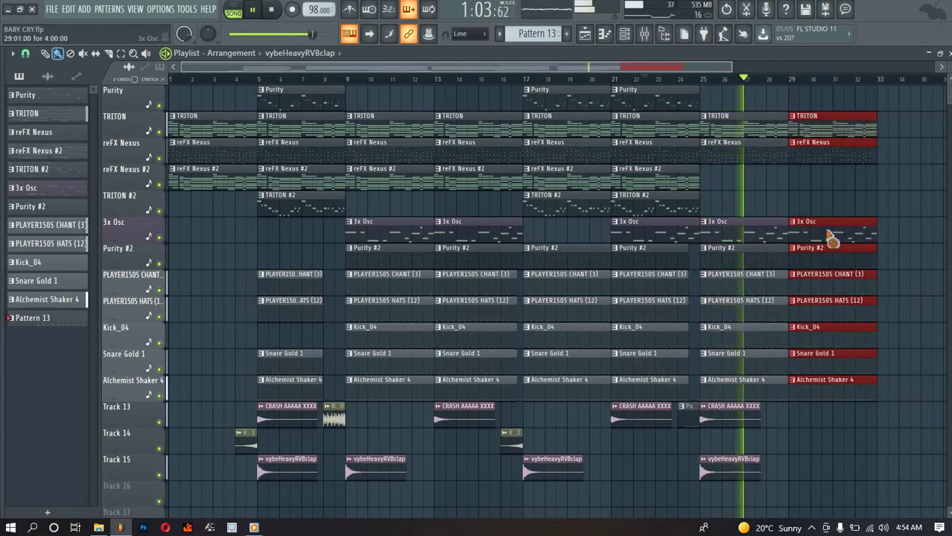
right_click(830, 240)
left_click(633, 206)
left_click_drag(865, 203, 814, 201)
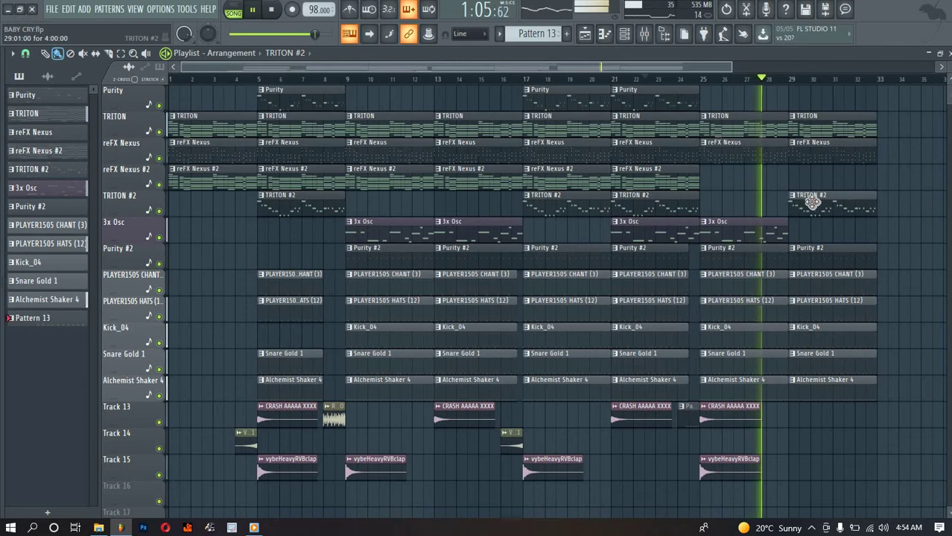
Put a 3x Osc clip back at bar 29 and duplicate the bar 29 instrument and drum clips to bar 33
scroll(815, 80, "down", 2)
scroll(814, 80, "down", 1)
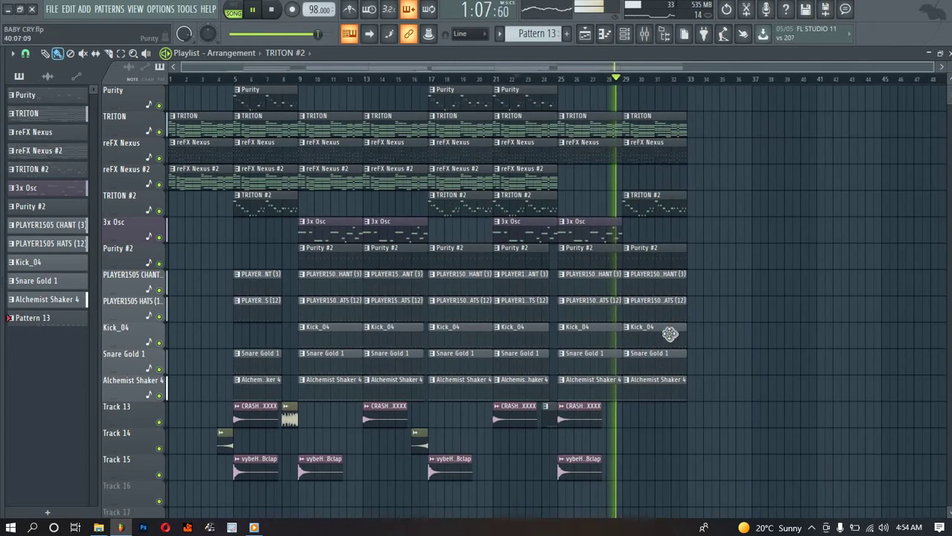
left_click_drag(627, 394, 690, 90)
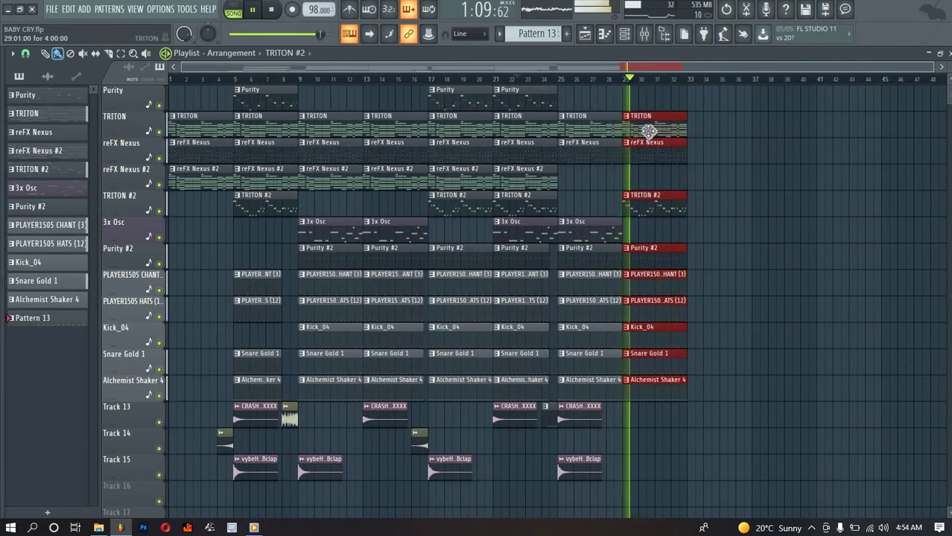
left_click(643, 231)
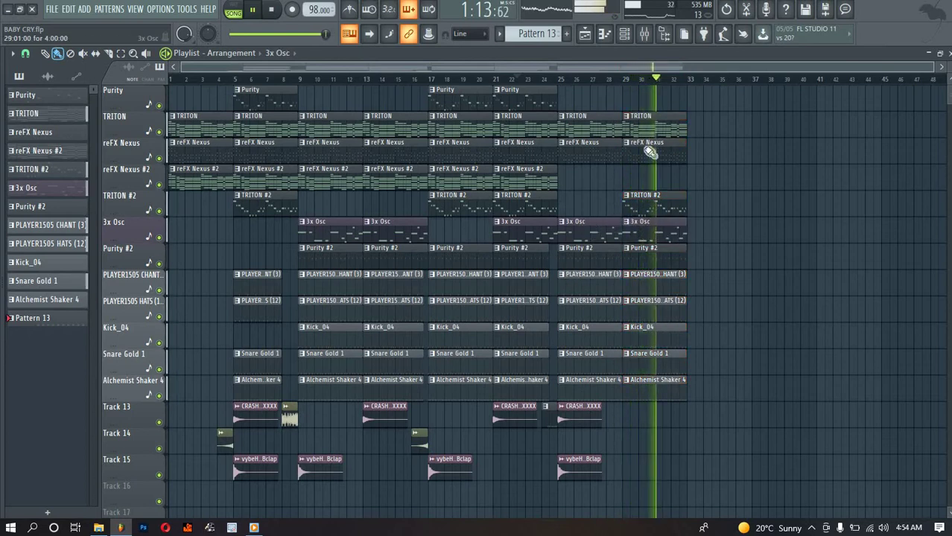
left_click_drag(681, 405, 650, 100)
key("ctrl+b")
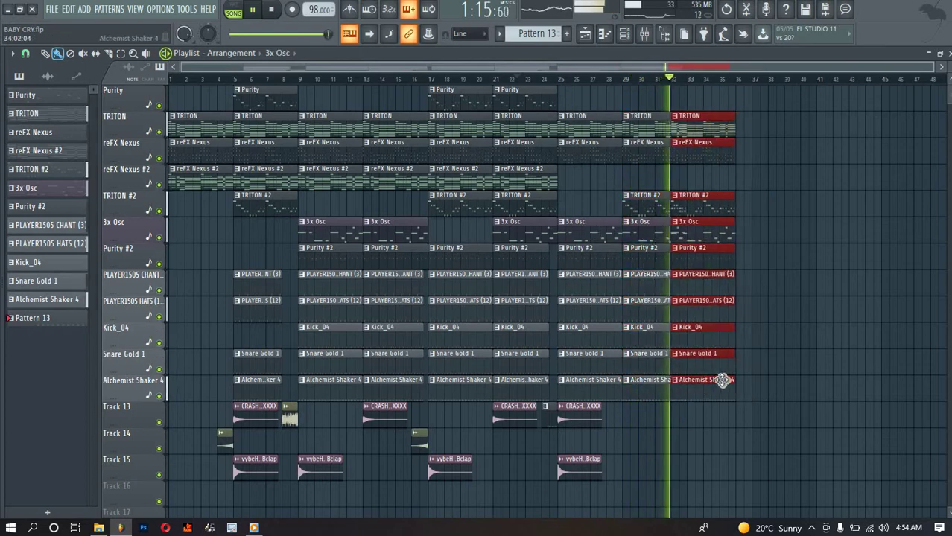
Delete the 3x Osc, TRITON #2 and Purity #2 clips that start at bar 33
right_click(733, 231)
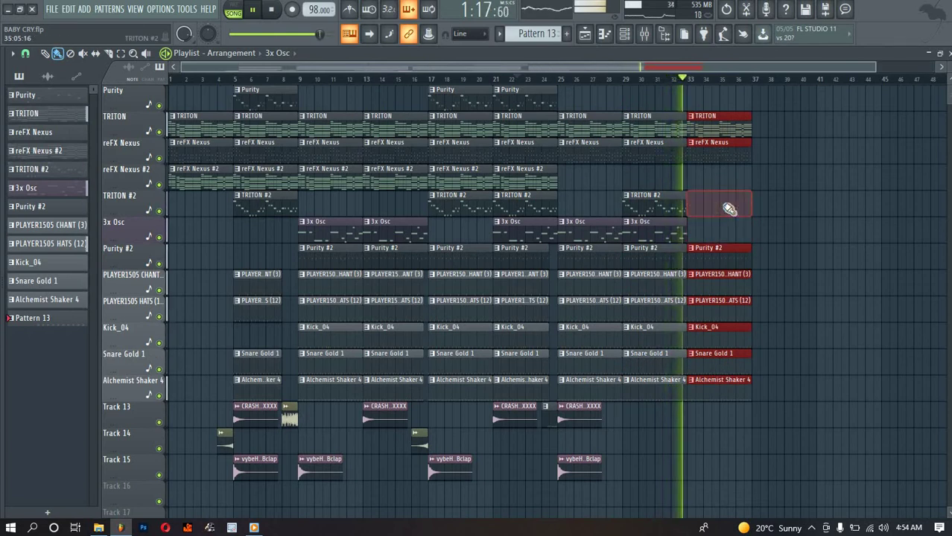
right_click(726, 208)
right_click(718, 254)
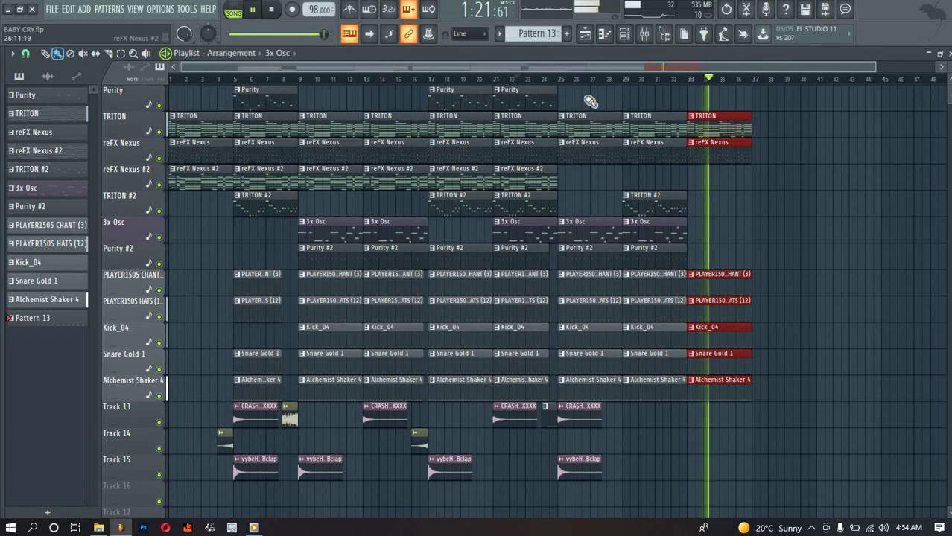
Shorten the chant, hats, kick, snare and shaker clips at bar 33 to end at bar 36
scroll(597, 105, "down", 1)
left_click_drag(698, 262, 704, 462)
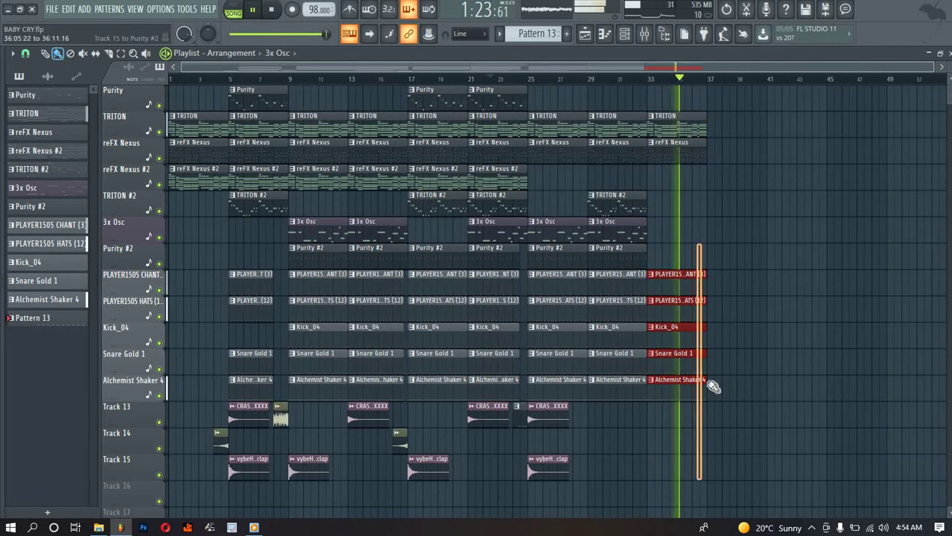
left_click_drag(705, 389, 692, 389)
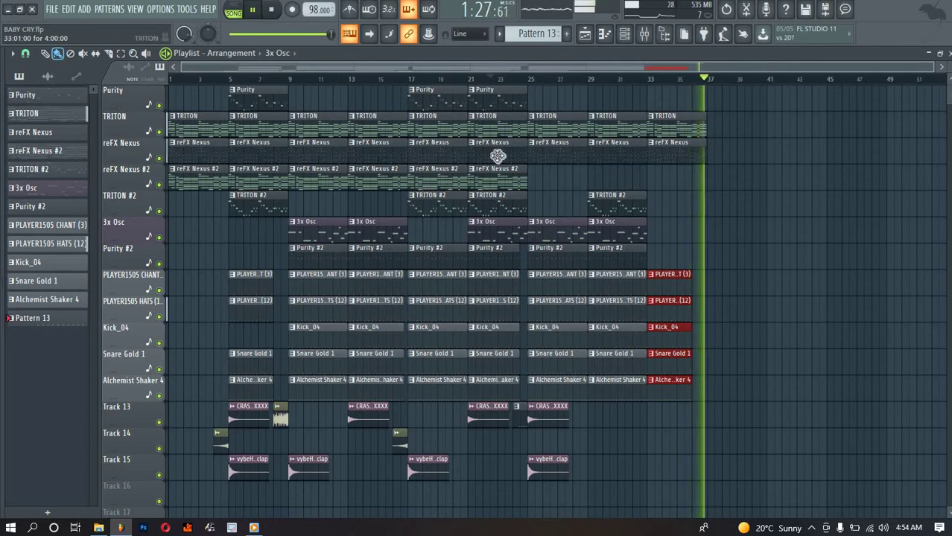
Copy reFX Nexus #2 to bars 25, 29 and 33, and delete the copies at bars 25 and 29 after playing from bar 24
mouse_move(493, 177)
left_mouse_down()
mouse_move(659, 174)
mouse_move(553, 166)
mouse_move(548, 174)
mouse_move(608, 177)
left_mouse_up()
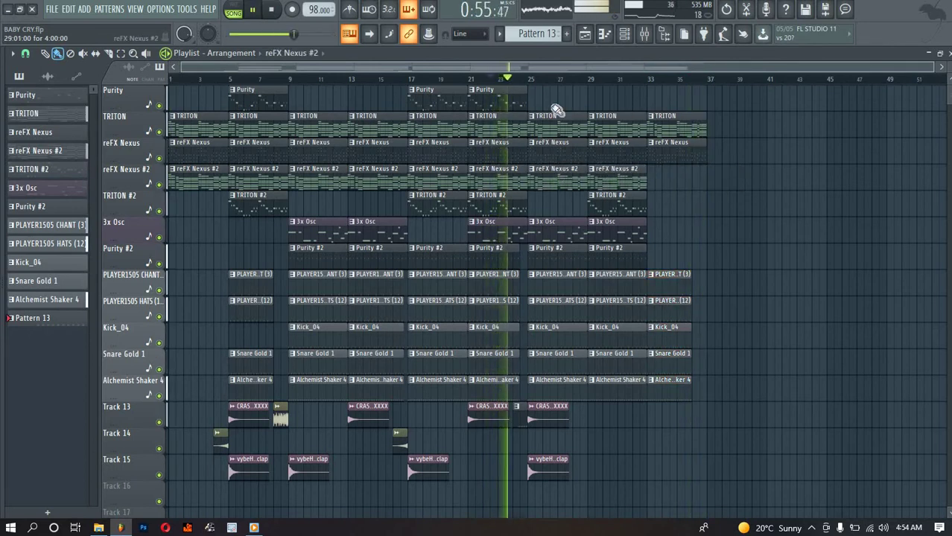
left_click(523, 79)
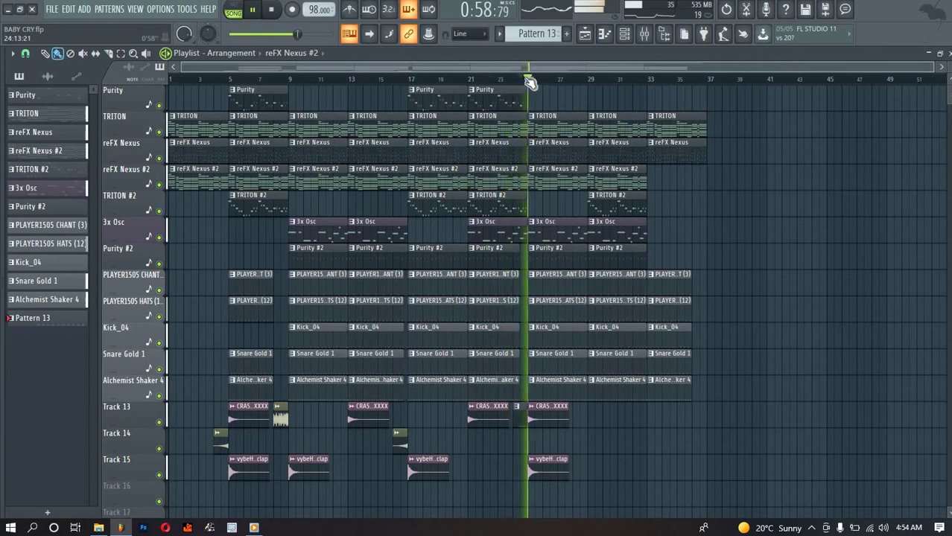
left_click_drag(701, 179, 675, 175)
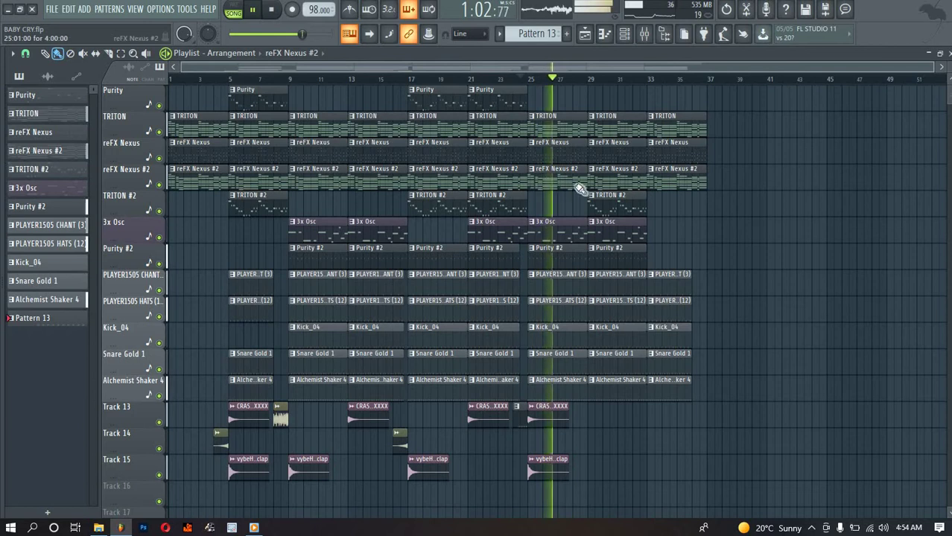
right_click(551, 183)
right_click(628, 182)
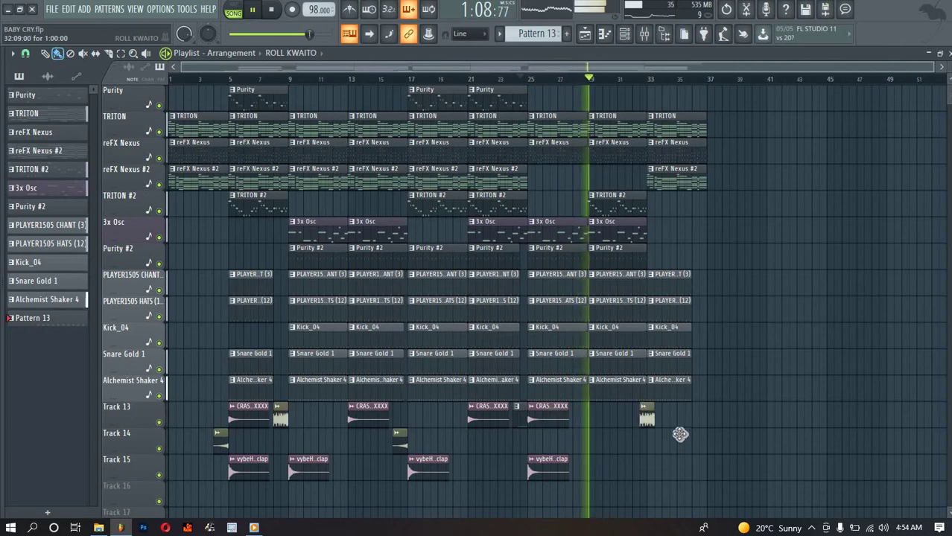
Place a copy of ROLL KWAITO at bar 36 on Track 13
left_click_drag(679, 426, 702, 434)
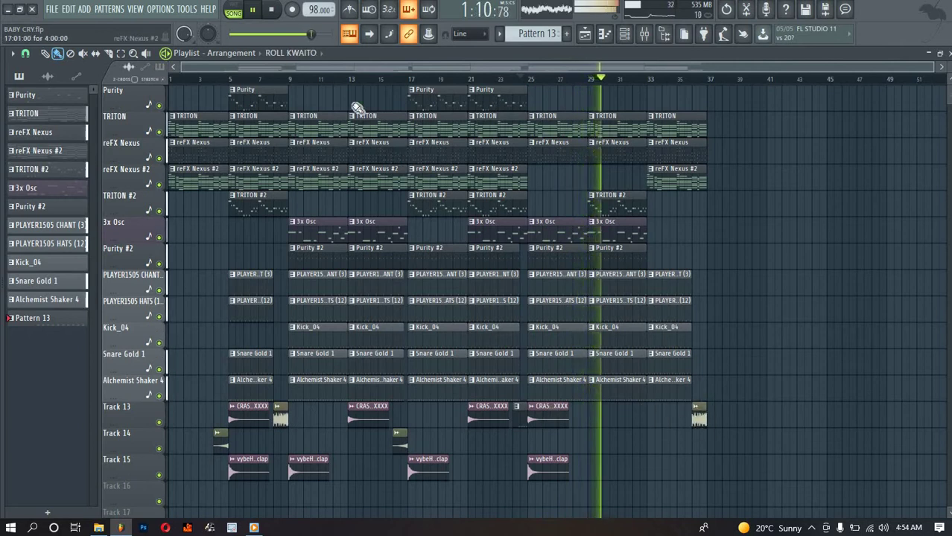
Place copies of the Purity and TRITON #2 clips at bar 33 on their own tracks
left_click_drag(303, 87, 777, 476)
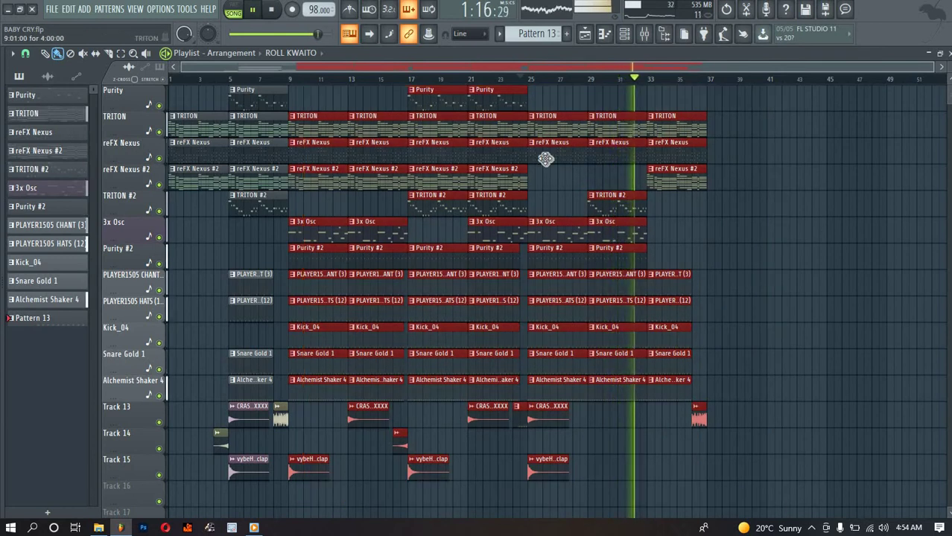
left_click(762, 214)
left_click_drag(501, 103, 682, 121)
left_click_drag(639, 208, 686, 195)
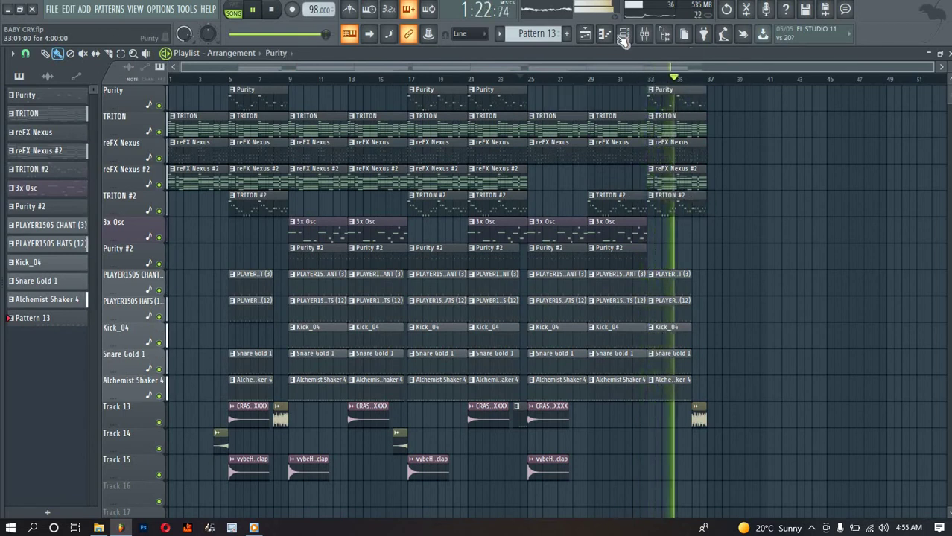
double_click(679, 107)
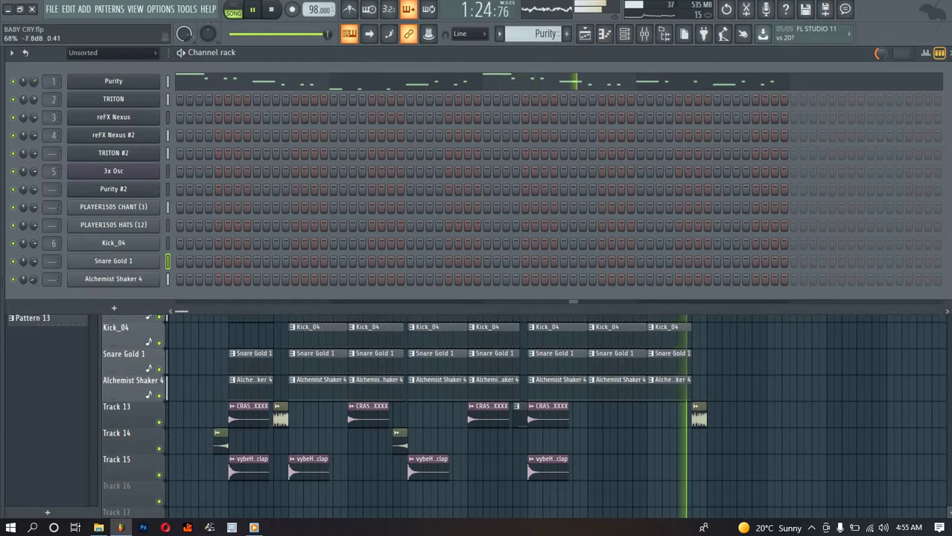
left_click(658, 445)
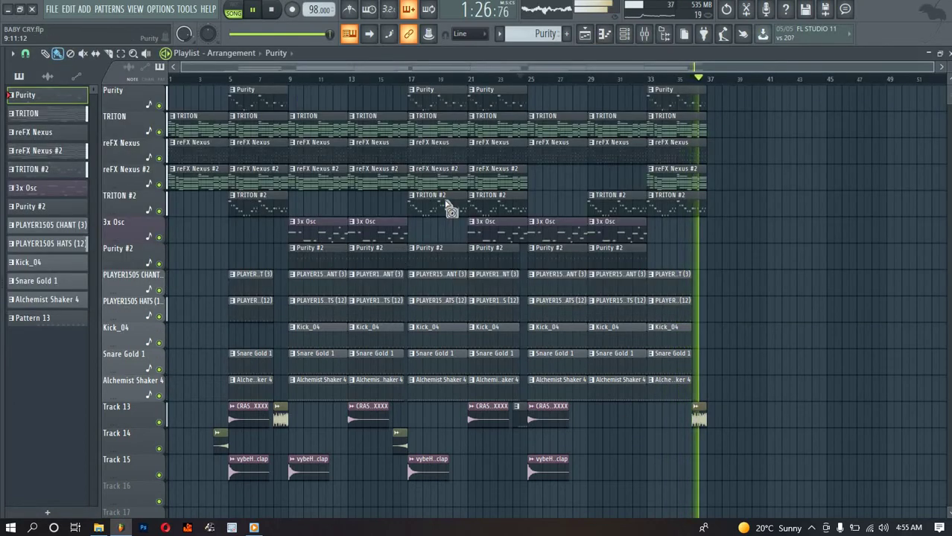
Duplicate all clips from bar 9 to bar 36 and move the copies to start at bar 41
key("ctrl+a")
scroll(389, 329, "down", 3)
key("ctrl+b")
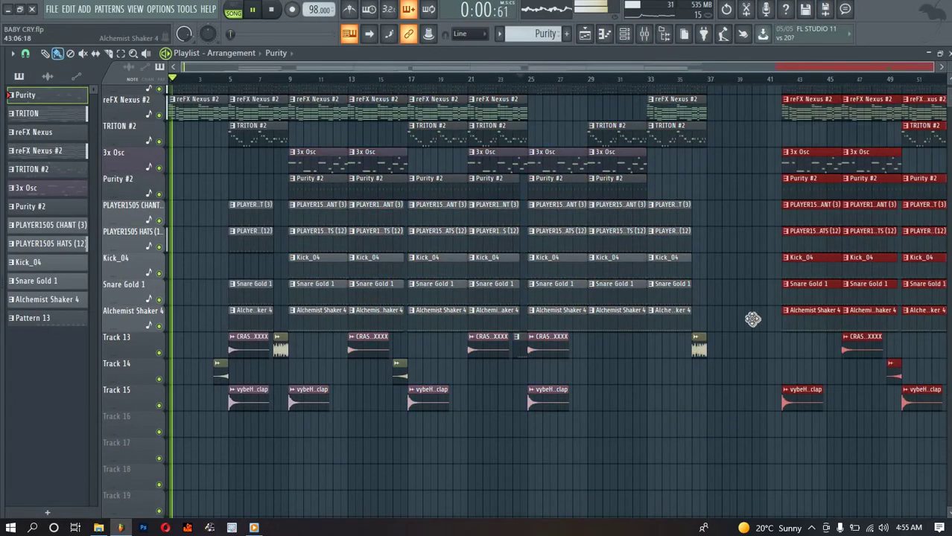
left_click_drag(752, 318, 726, 317)
left_click(693, 79)
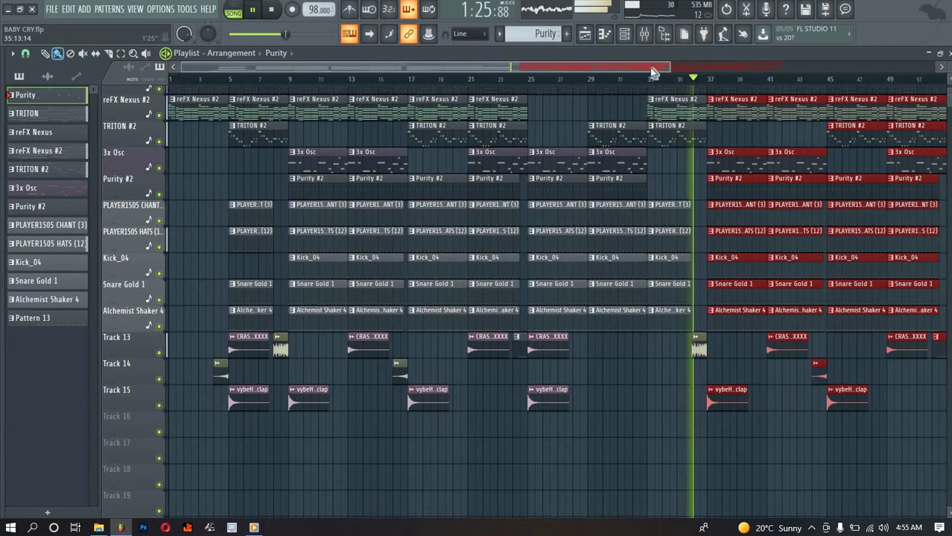
left_click_drag(670, 67, 929, 119)
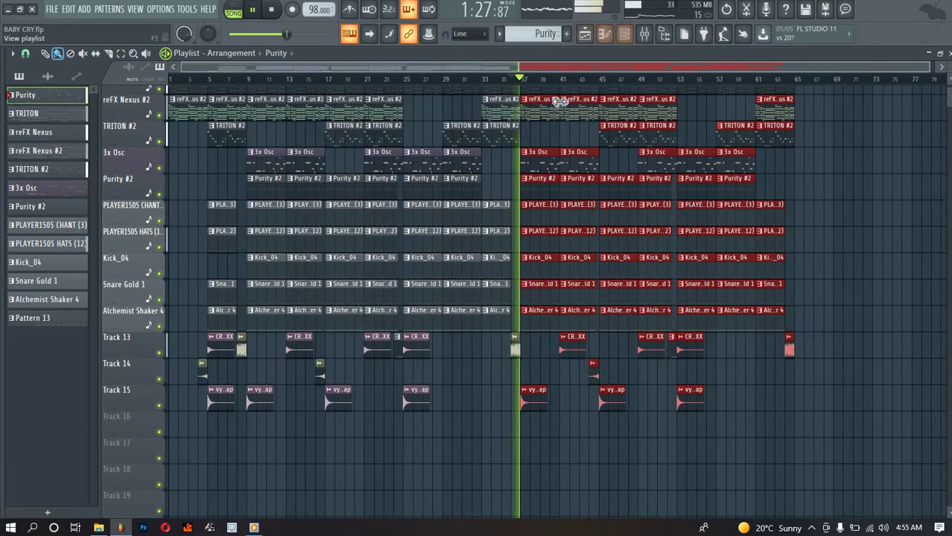
left_click_drag(548, 111, 580, 119)
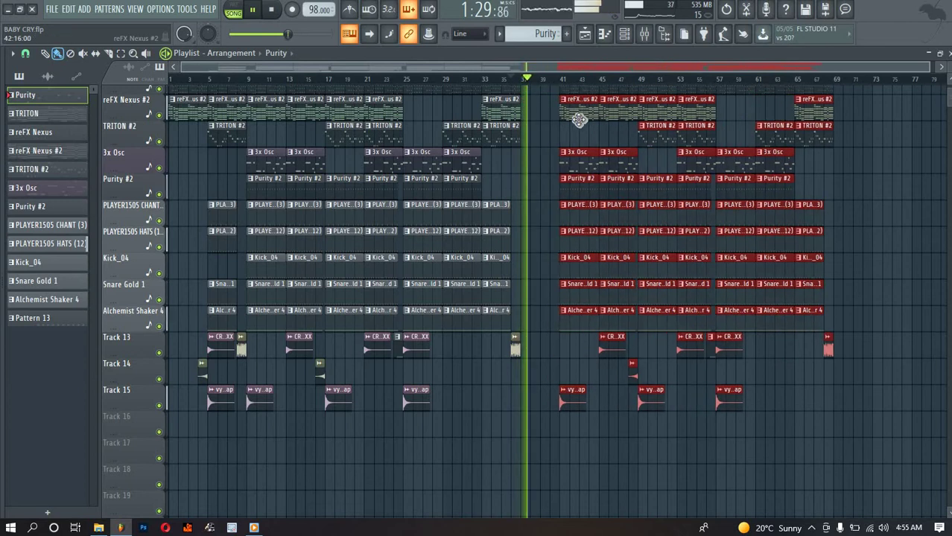
scroll(510, 160, "up", 3)
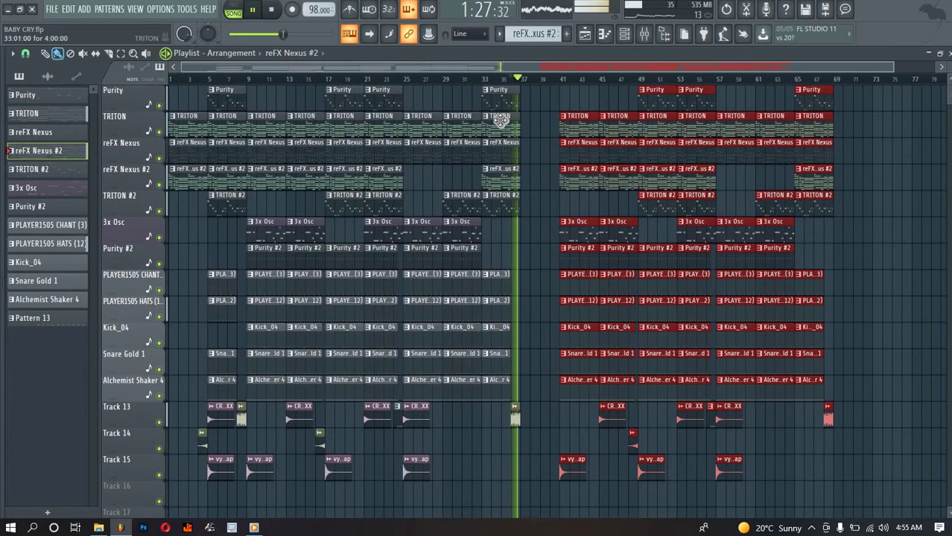
Fill bars 37 to 40 with TRITON, reFX Nexus and crash, one-bar chant, hats, snare and shaker at bar 39, and VEC2 Cymbals Reverse 11 at 40
left_click_drag(501, 120, 517, 153)
key("ctrl+b")
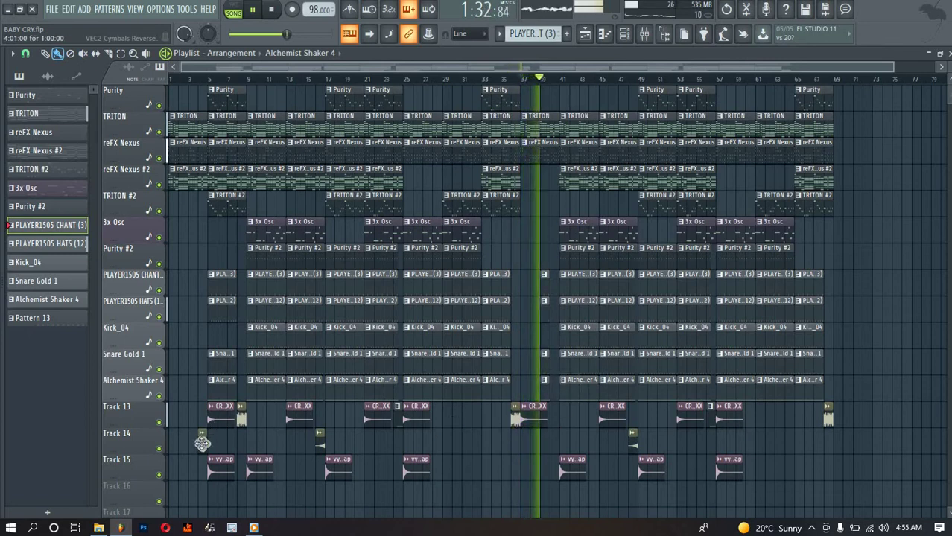
left_click(691, 440)
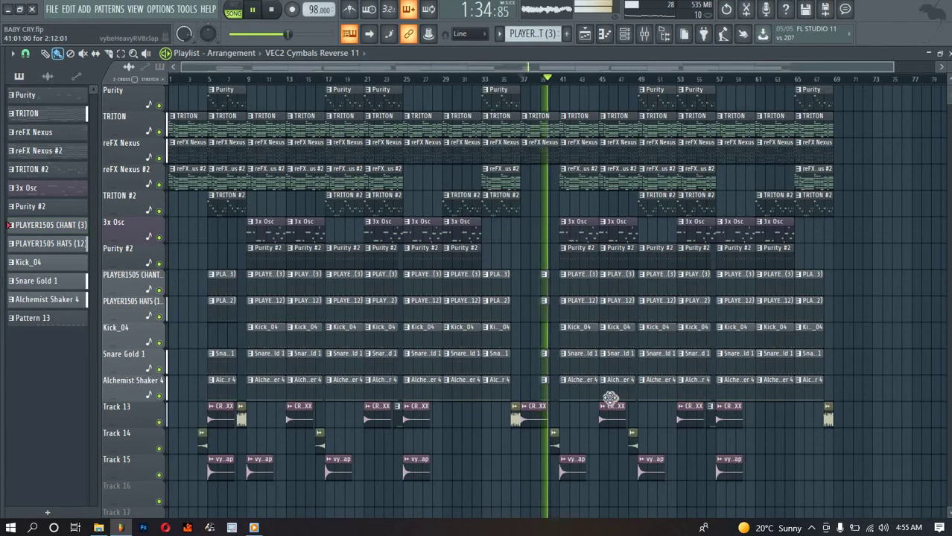
Place Pattern 13 at bar 40 on Track 13 and save the project
scroll(576, 82, "up", 3)
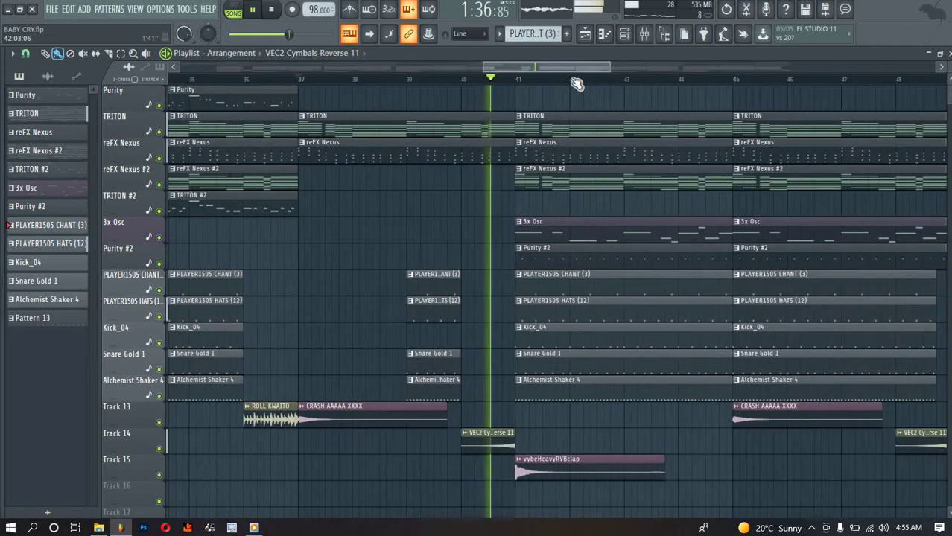
scroll(576, 81, "down", 3)
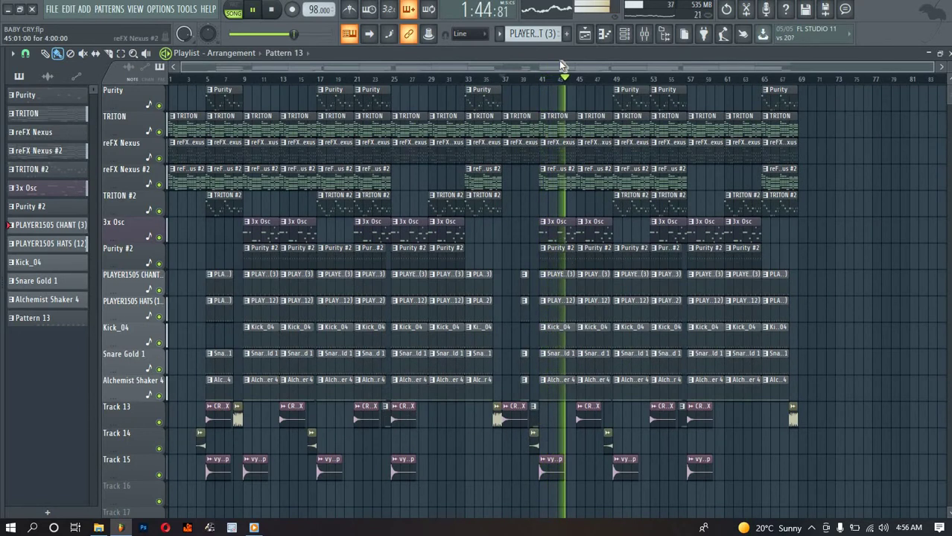
left_click(534, 82)
key("ctrl+s")
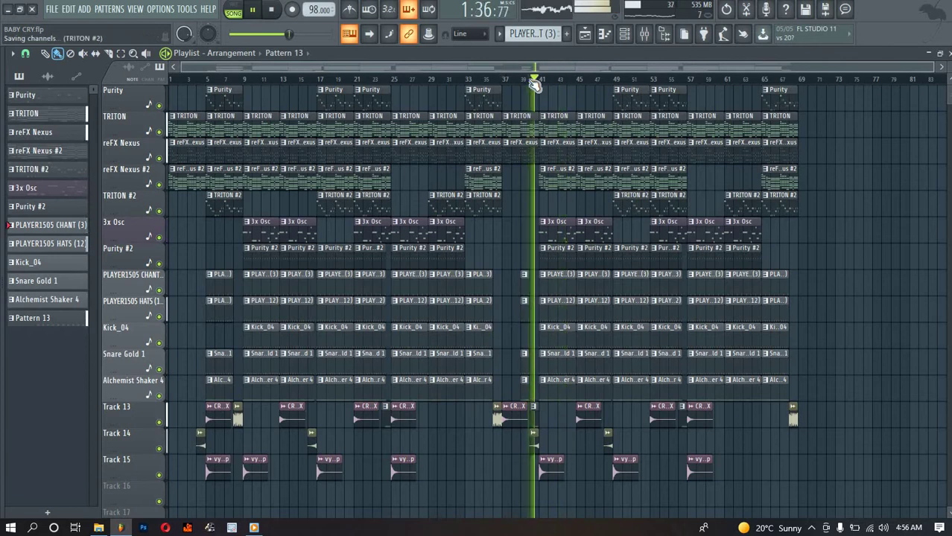
Pan the successive Snare Gold 1 steps of Pattern 13 alternately fully right and fully left, and play the pattern
left_click(624, 33)
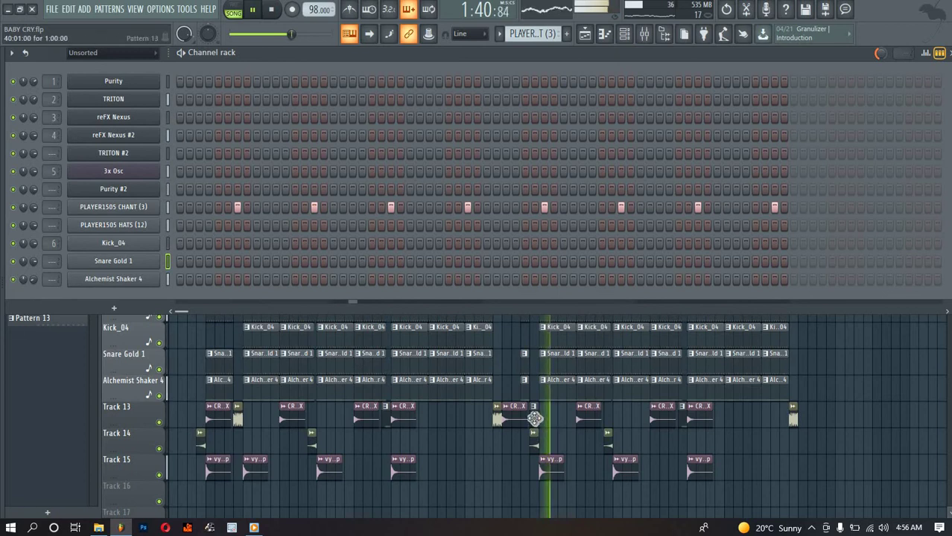
left_click(624, 34)
left_click(625, 34)
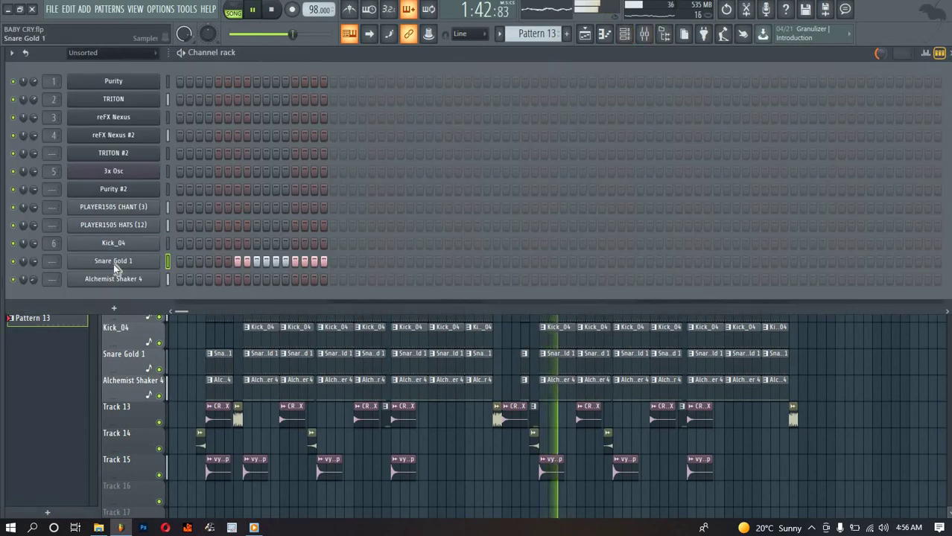
right_click(155, 261)
left_click(246, 273)
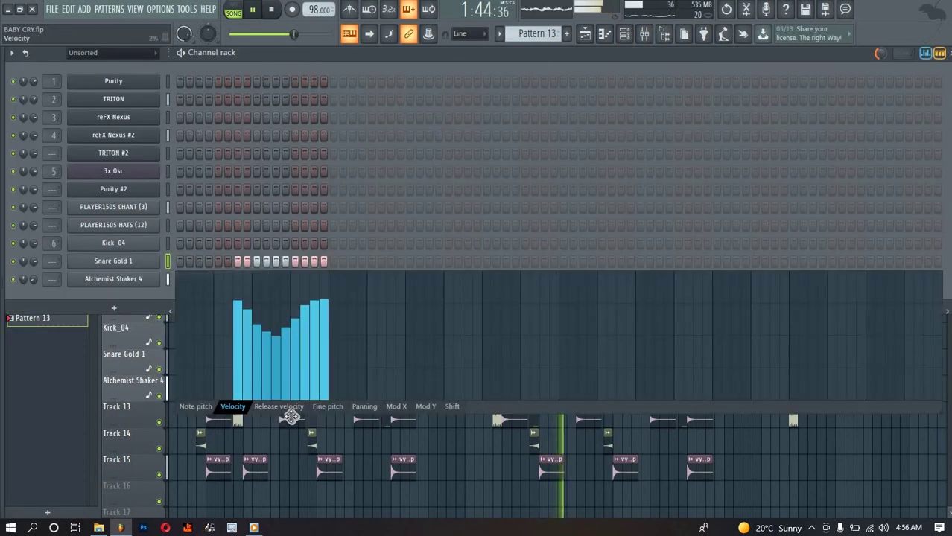
left_click(364, 407)
key("space")
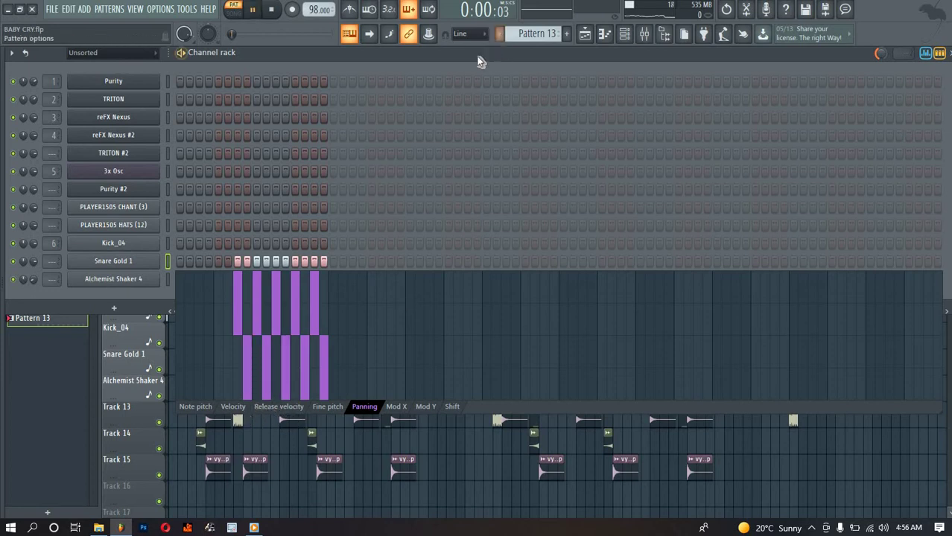
Replace the vybeHeavyRVBclap clip at bar 41 with one at bar 40, and place CRASH AAAAA XXXX at bar 41 on Track 13
left_click(586, 37)
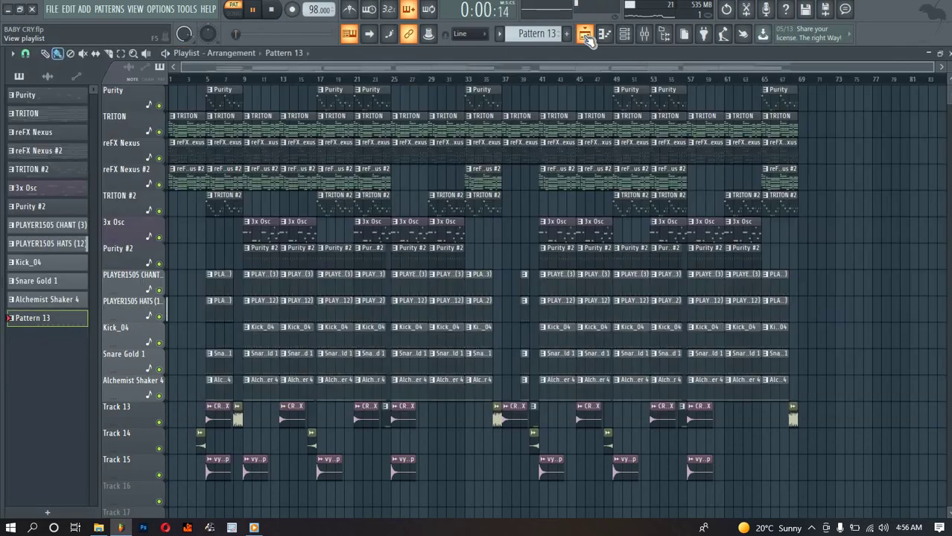
left_click(502, 79)
left_click(519, 79)
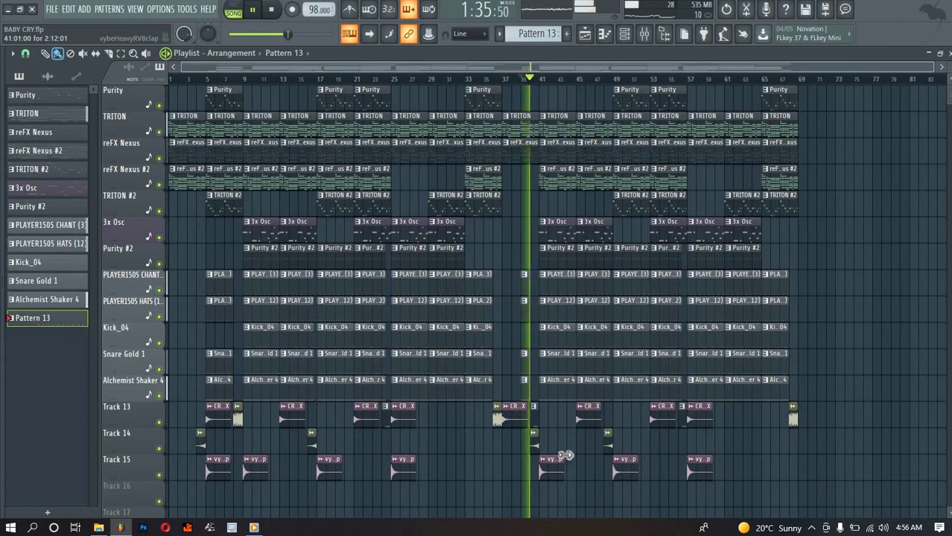
key("space")
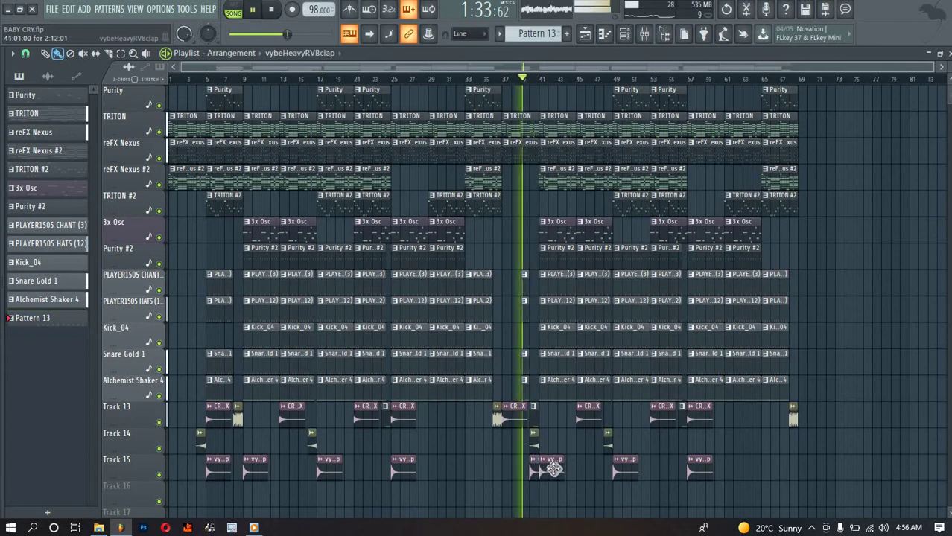
right_click(556, 467)
left_click(548, 425)
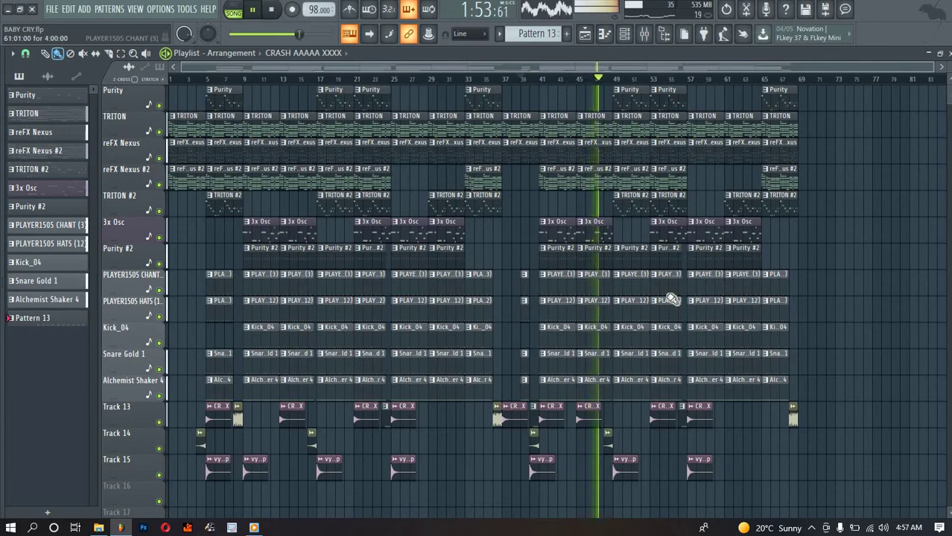
Copy the clips of bars 49 to 56 to bar 69 and place vybeHeavyRVBclap at bar 69 on Track 15
left_click_drag(630, 95, 684, 449)
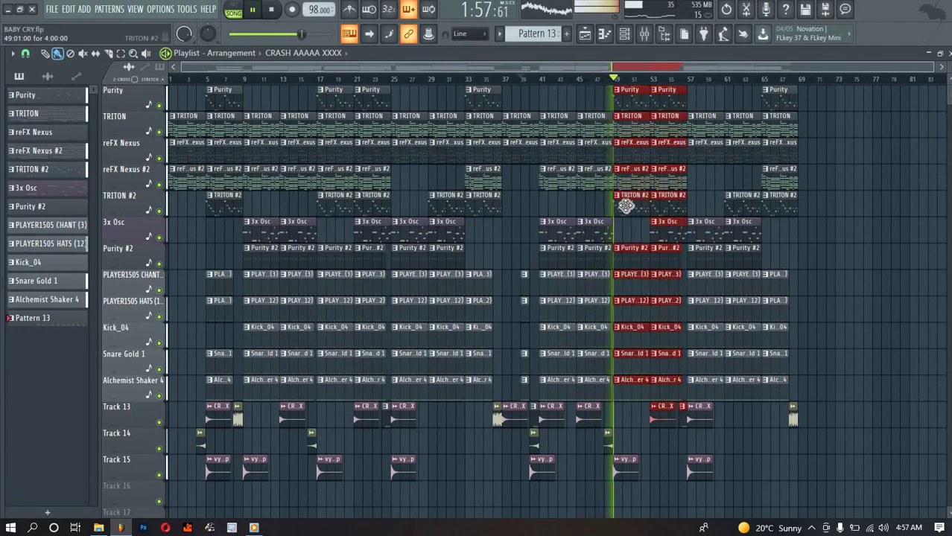
left_click_drag(626, 204, 809, 171)
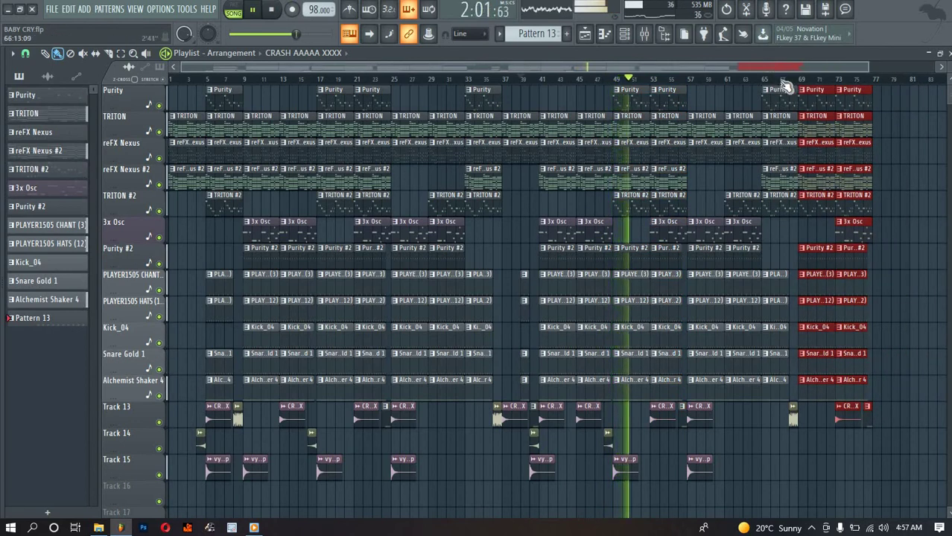
left_click(782, 80)
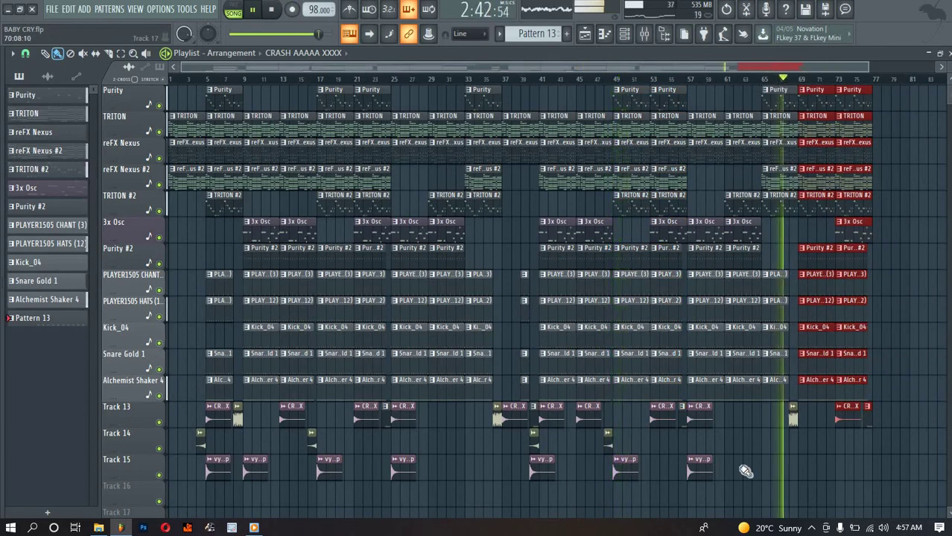
left_click(701, 458)
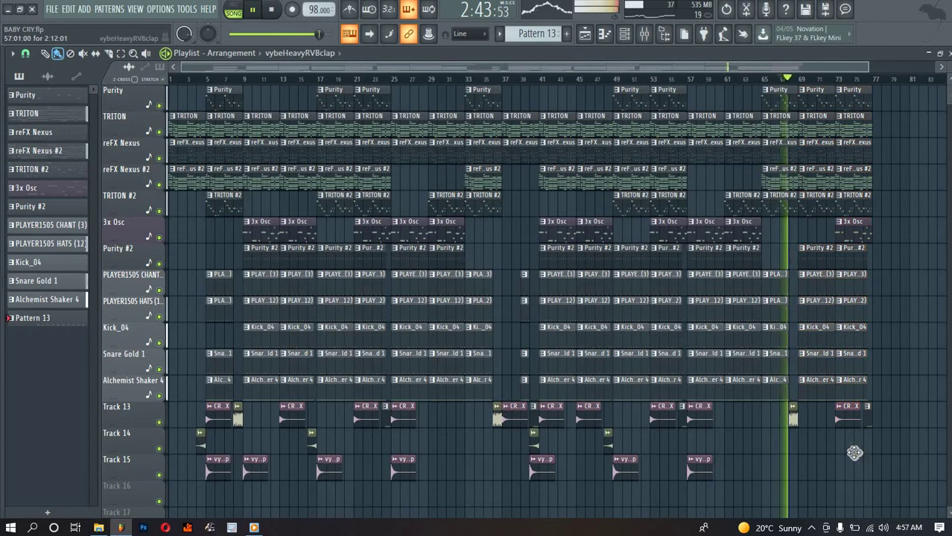
left_click(810, 458)
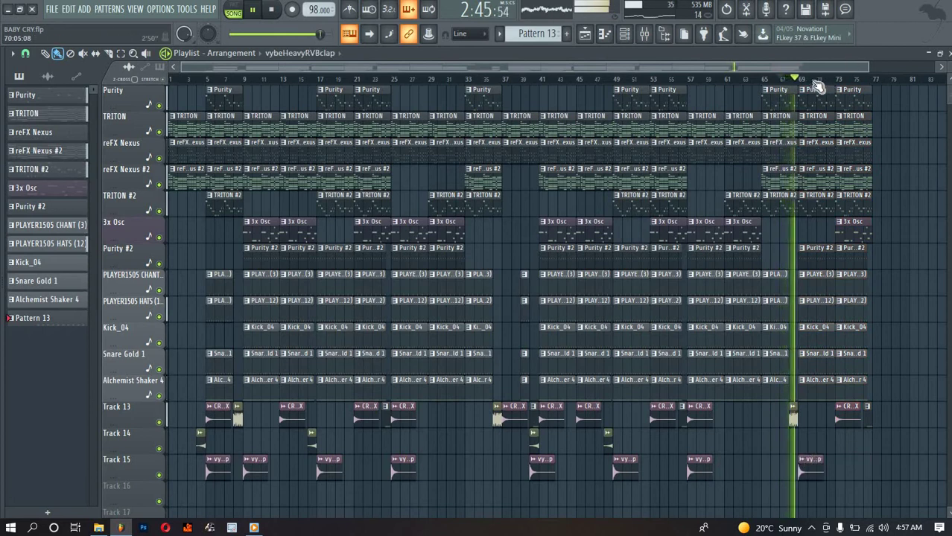
Delete the Kick_04 clips at bars 69 and 73, and place a 3x Osc clip at bar 69
right_click(825, 331)
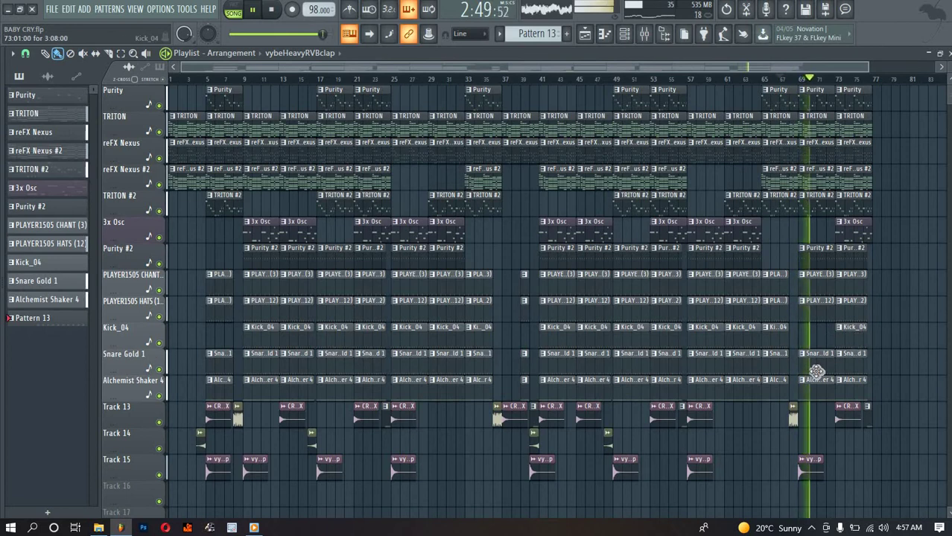
right_click(857, 344)
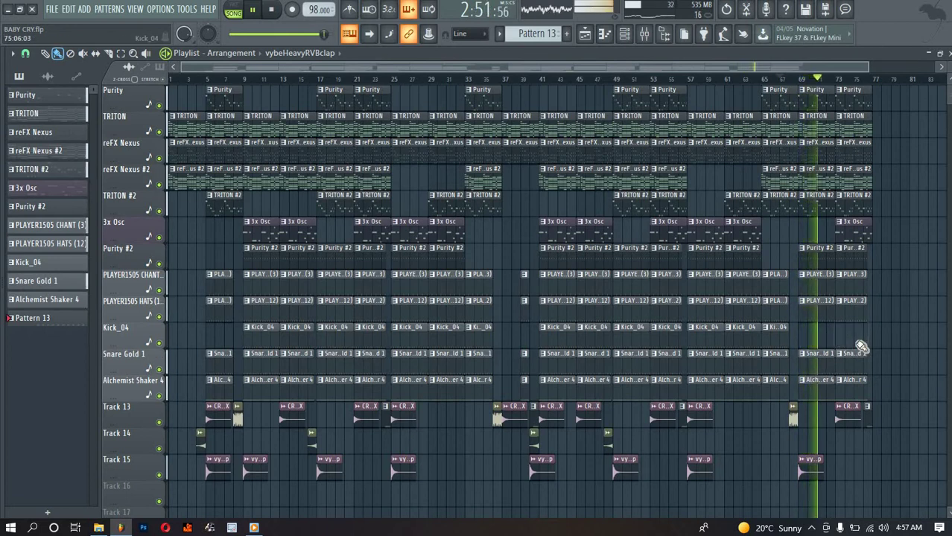
left_click(817, 238)
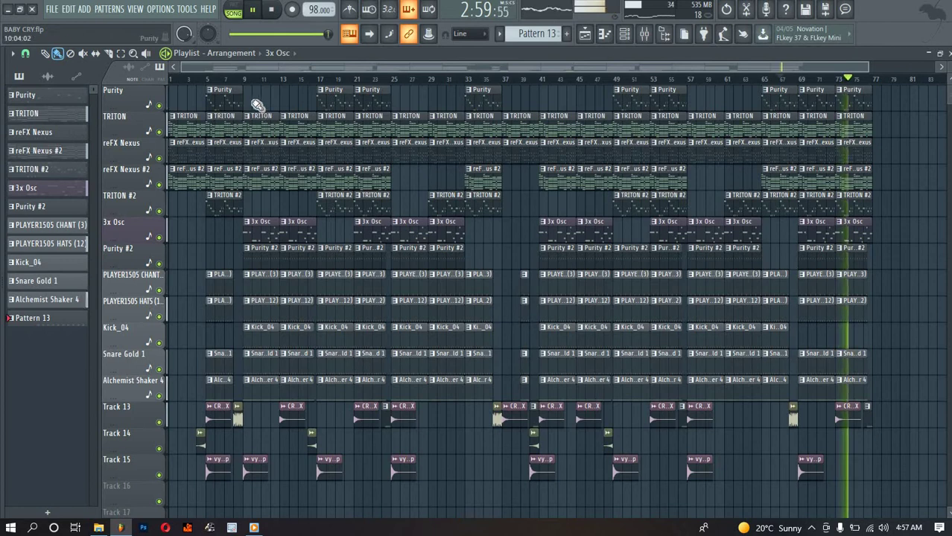
Copy the instrument, drum and crash clips of bars 9 to 16 to bar 77
left_click_drag(257, 105, 292, 411)
left_click(892, 323, "ctrl")
left_click_drag(928, 287, 873, 276)
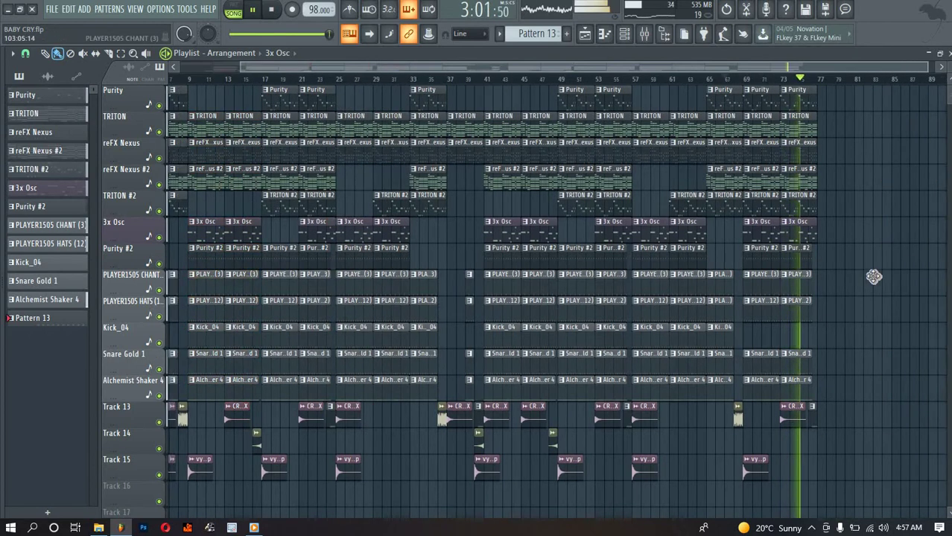
key("ctrl+v")
left_click_drag(768, 261, 763, 261)
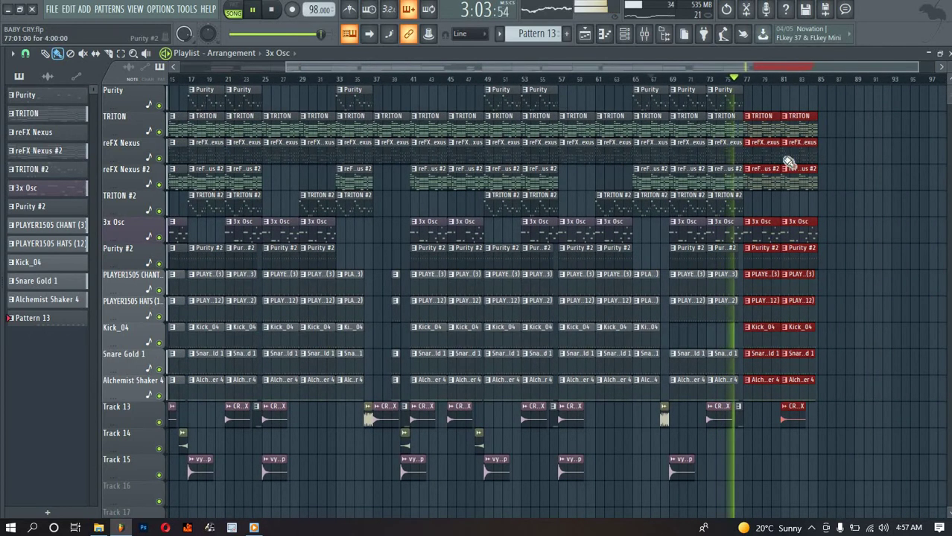
Save the project and restart playback of the arrangement from the beginning
scroll(785, 82, "up", 1)
scroll(787, 84, "up", 2)
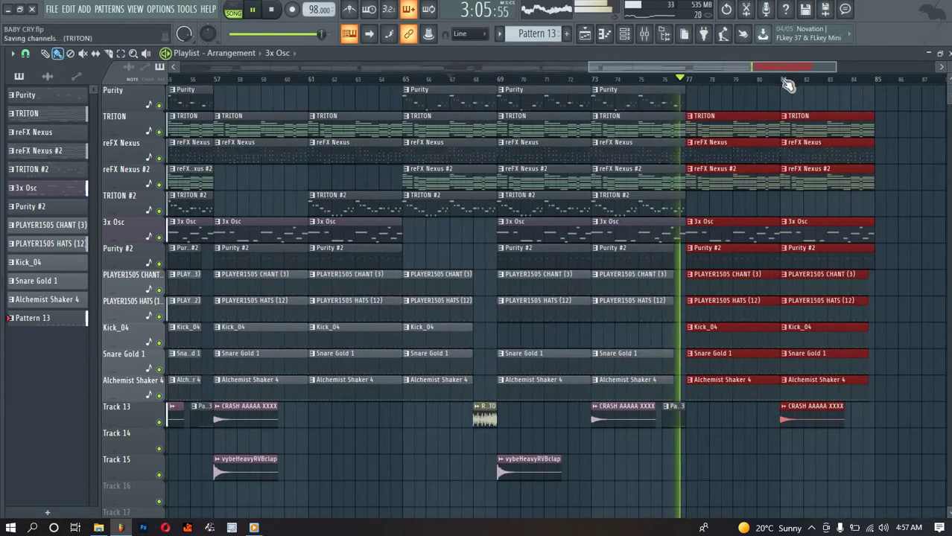
left_click_drag(591, 68, 181, 68)
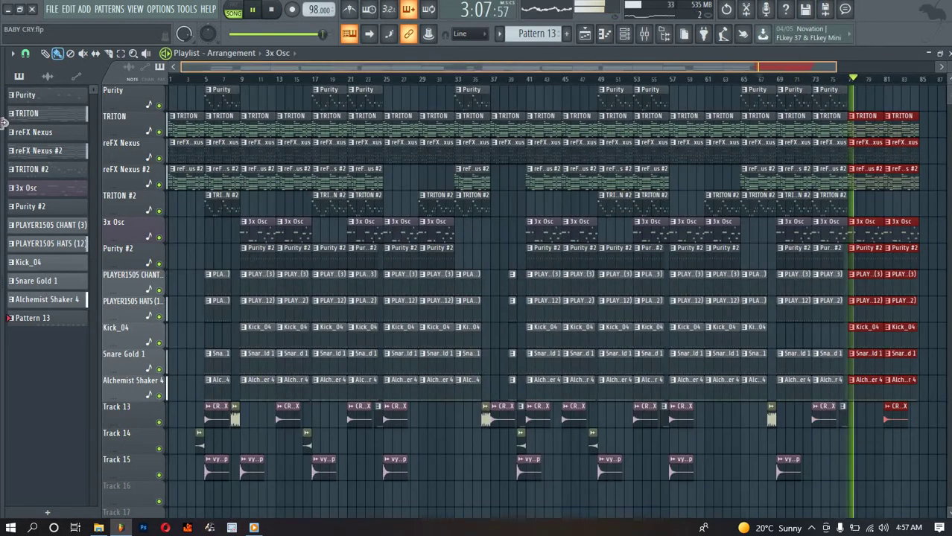
left_click(274, 12)
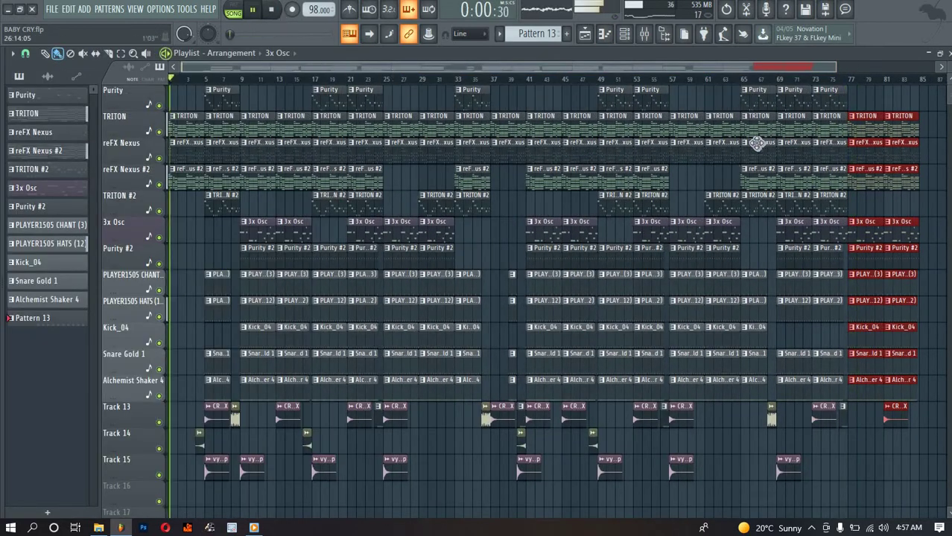
Create an automation clip for the master volume over the end section from bar 81 and move it to bar 83
left_click(885, 79)
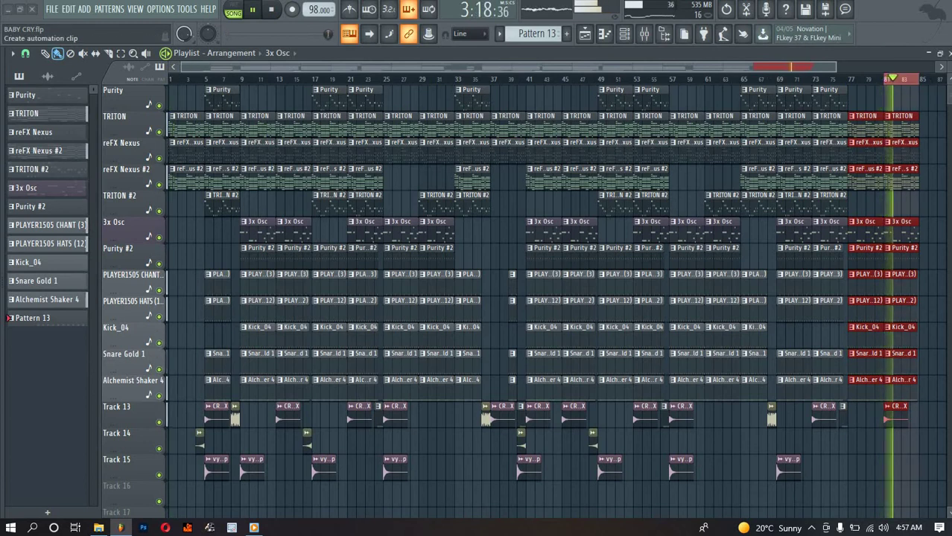
left_click_drag(919, 97, 940, 121)
left_click(813, 70)
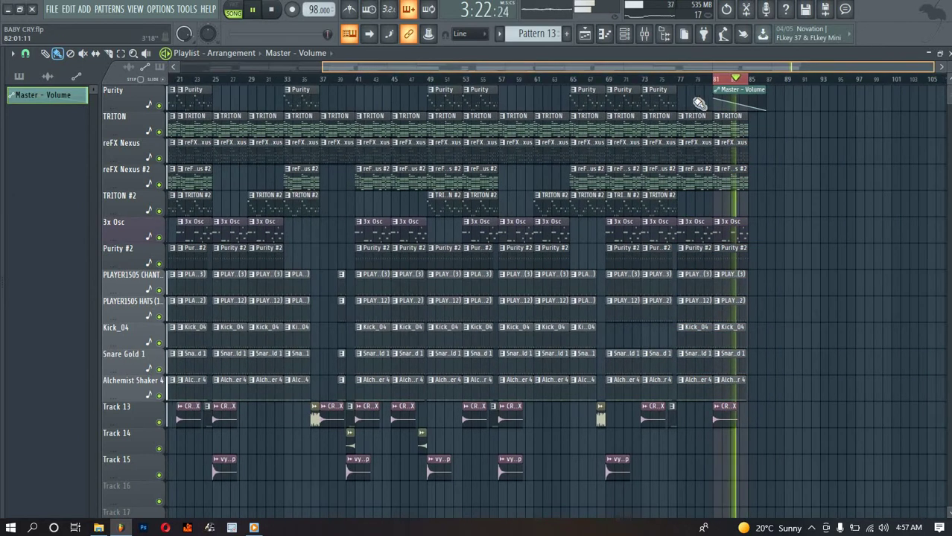
mouse_move(758, 89)
left_mouse_down()
mouse_move(788, 90)
mouse_move(776, 91)
left_mouse_up()
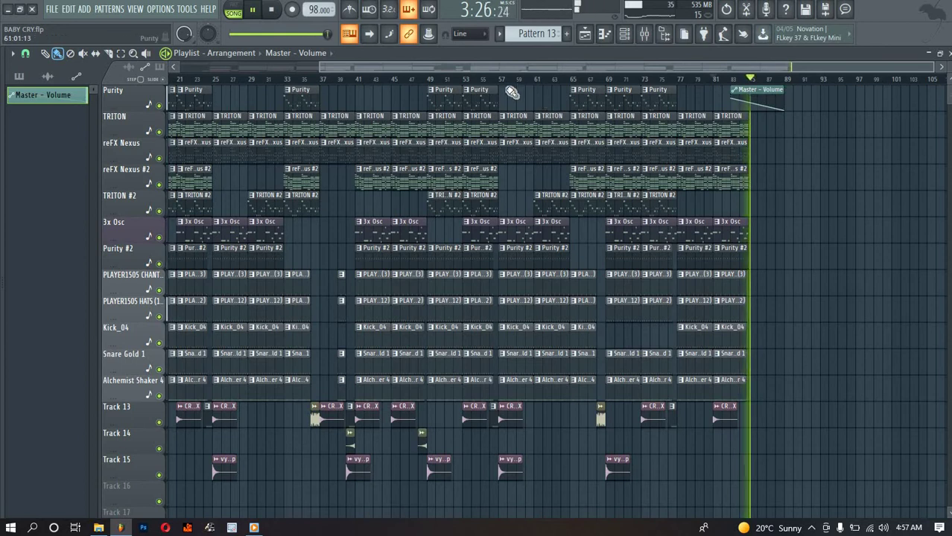
Copy the clips of bars 37 to 40 to bar 85 and move the Master - Volume automation clip to bar 84
left_click_drag(512, 91, 512, 123)
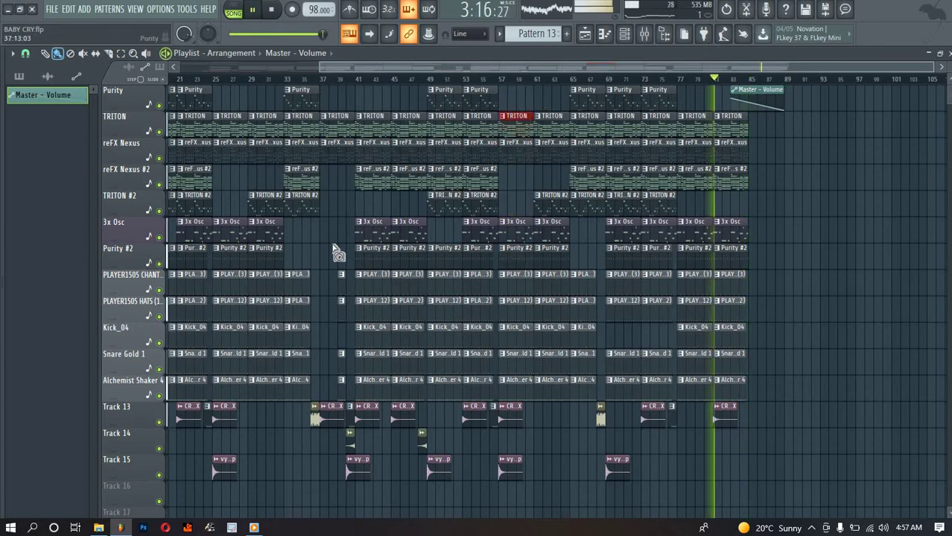
left_click_drag(328, 89, 353, 466)
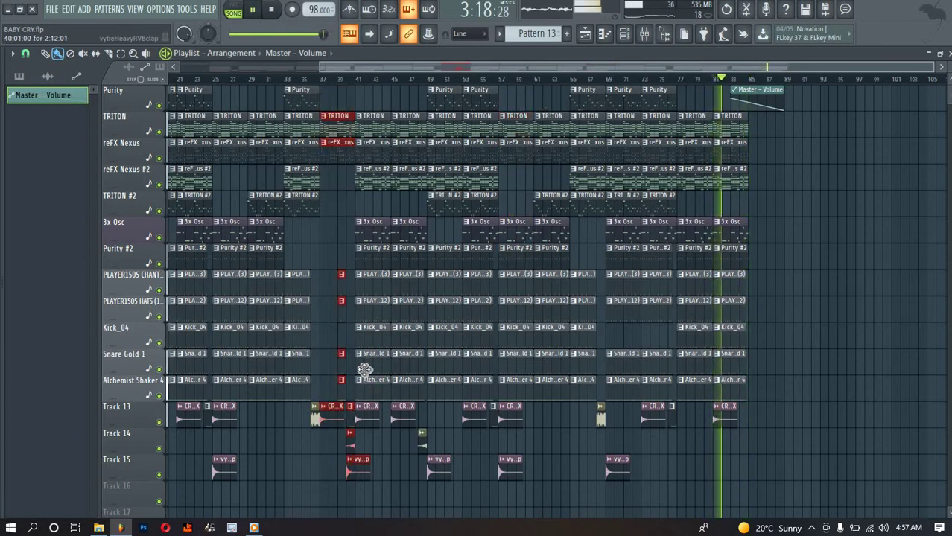
left_click_drag(909, 130, 765, 123)
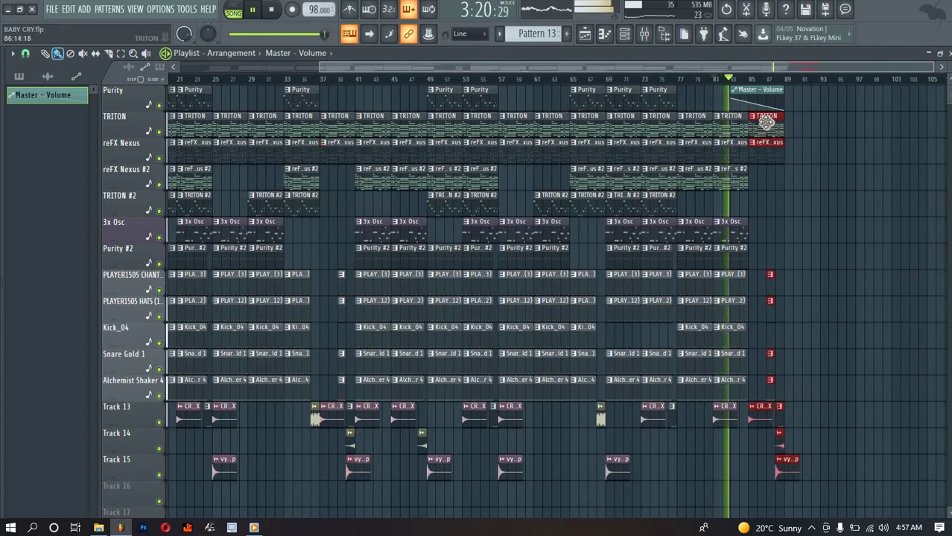
left_click_drag(769, 90, 779, 90)
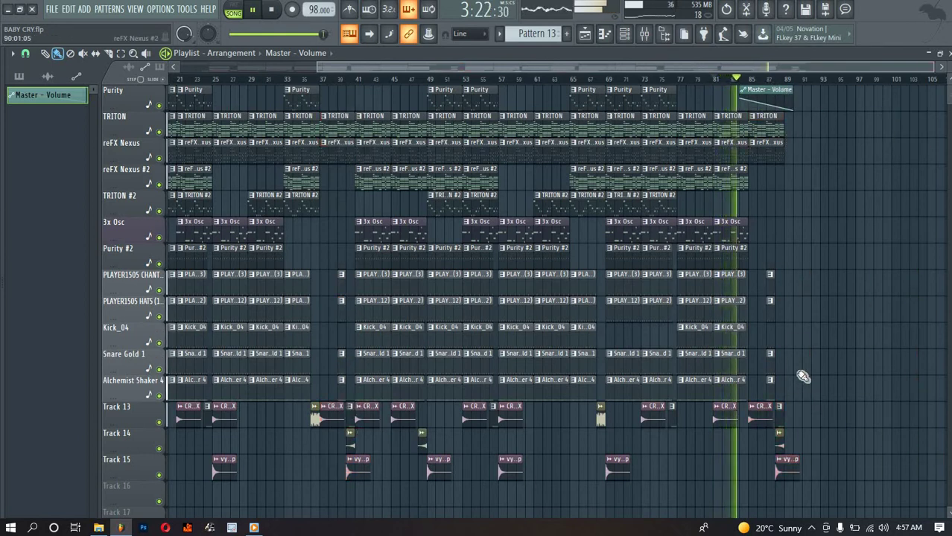
Place CRASH AAAAA XXXX at bar 89 on Track 13 and the zyco beats tag sample shortly after bar 87 on the TRITON #2 track
left_click(769, 414)
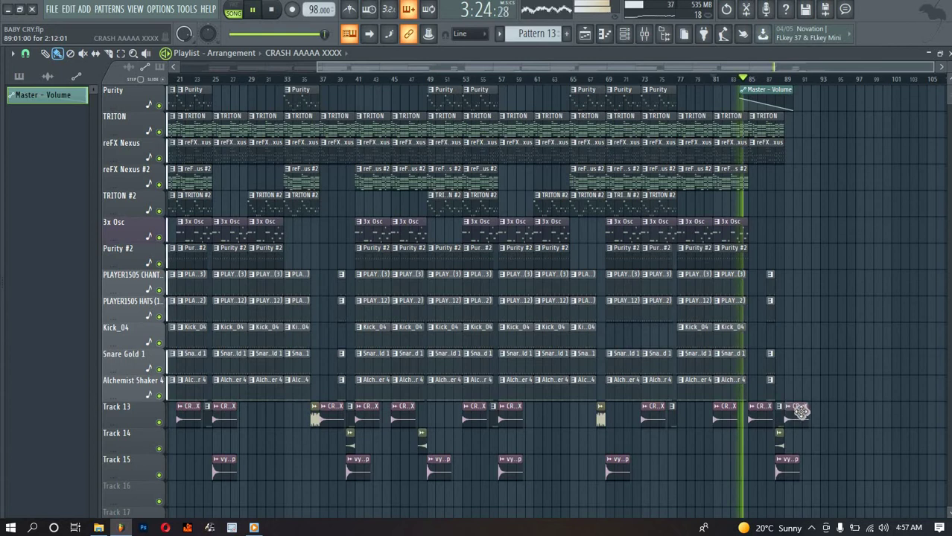
left_click(799, 411)
mouse_move(90, 355)
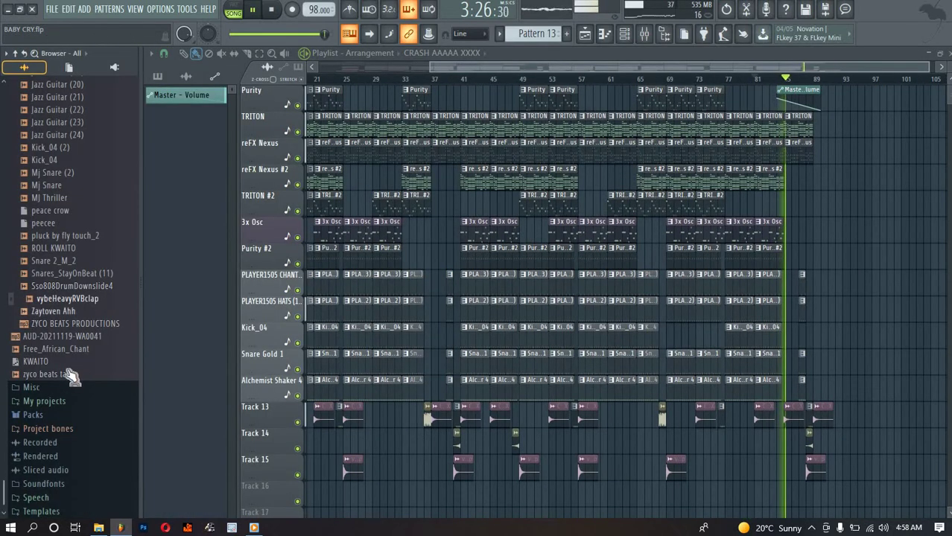
left_click_drag(72, 374, 742, 206)
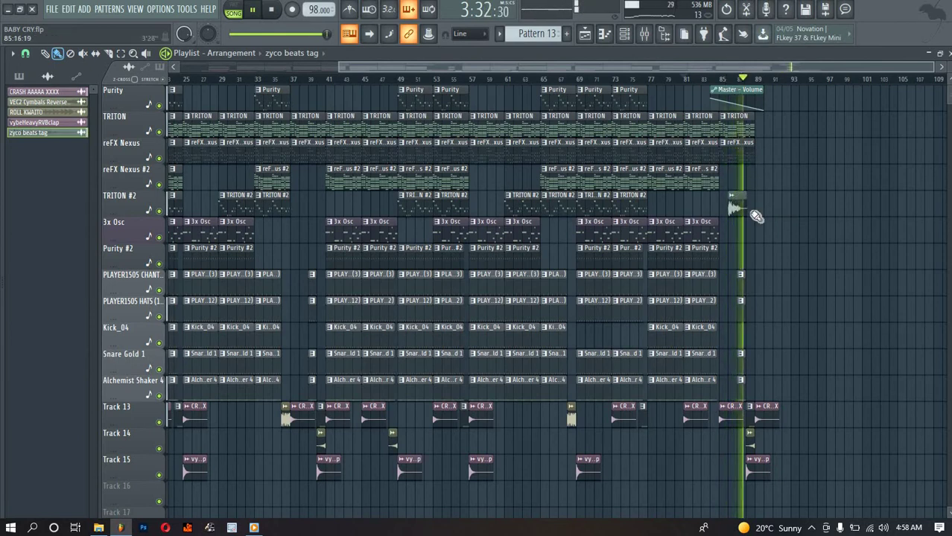
key("space")
left_click_drag(747, 207, 740, 205)
key("space")
Play the ending from just before bar 85 and bend the Master - Volume fade-out curve slightly upward
scroll(755, 89, "up", 5)
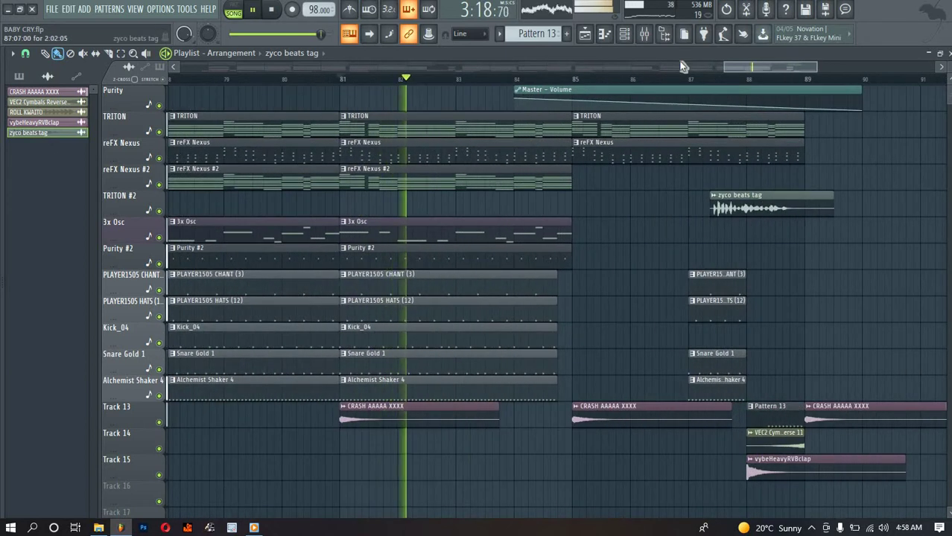
left_click(548, 79)
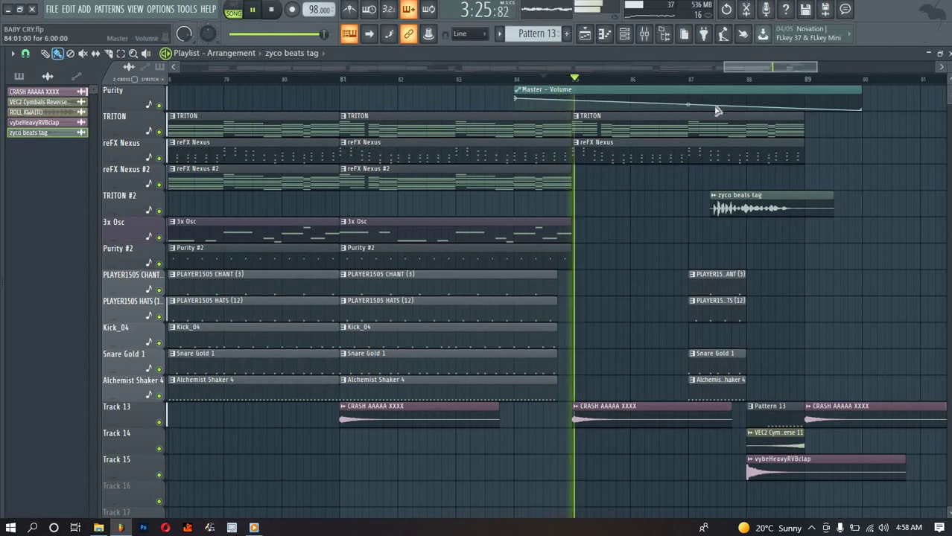
left_click_drag(688, 104, 688, 100)
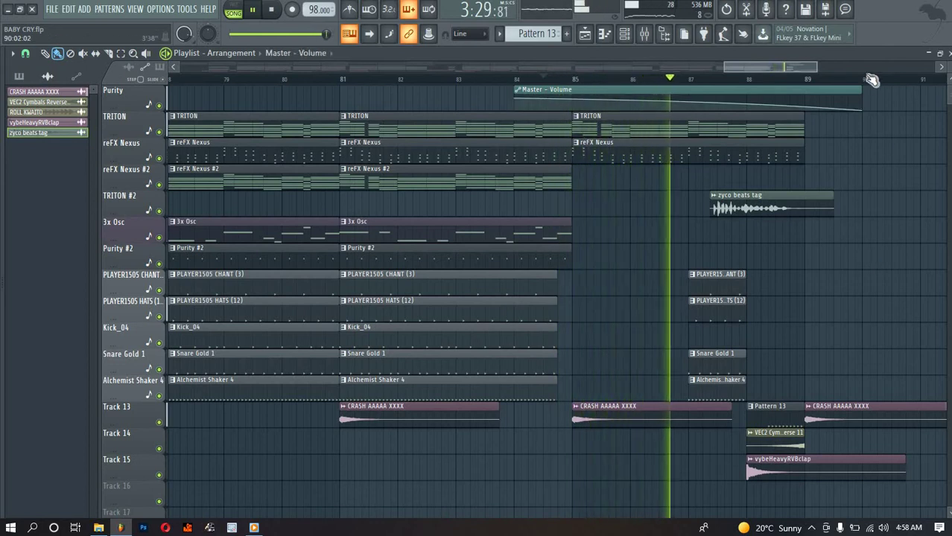
Slice the final crash and clap clips at bar 90 and delete the parts beyond it
scroll(869, 312, "down", 3)
left_click_drag(866, 320, 866, 500)
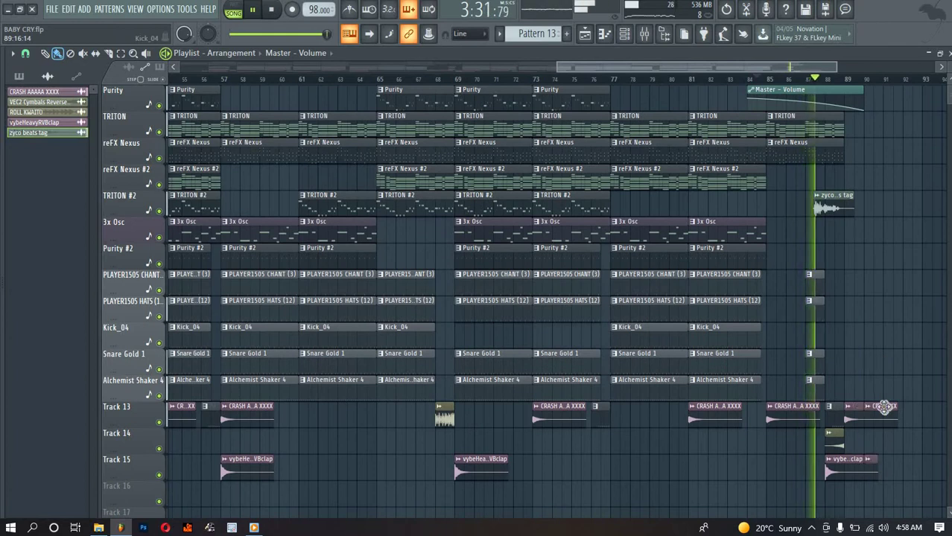
right_click(880, 408)
right_click(876, 474)
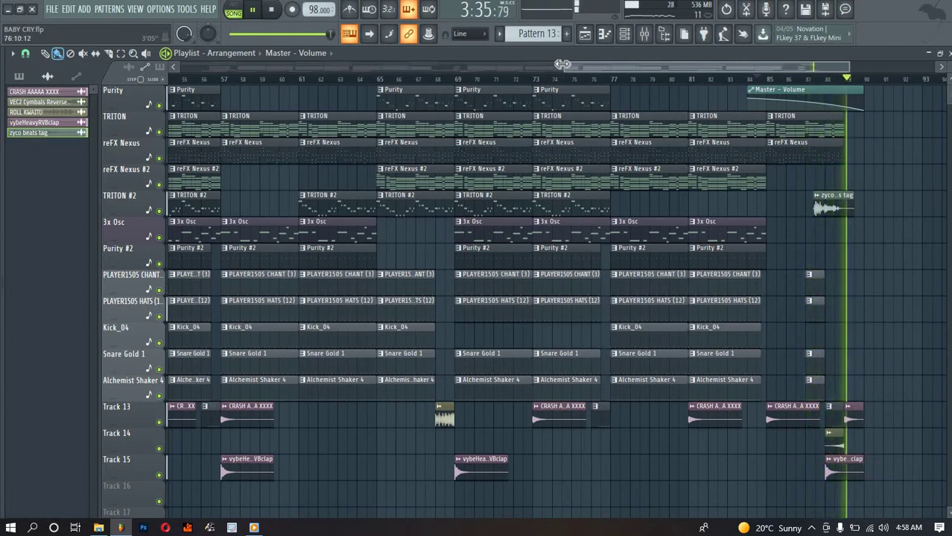
Place a copy of the zyco beats tag on the 3x Osc track in the intro, starting shortly before bar 4
left_click_drag(564, 67, 2, 98)
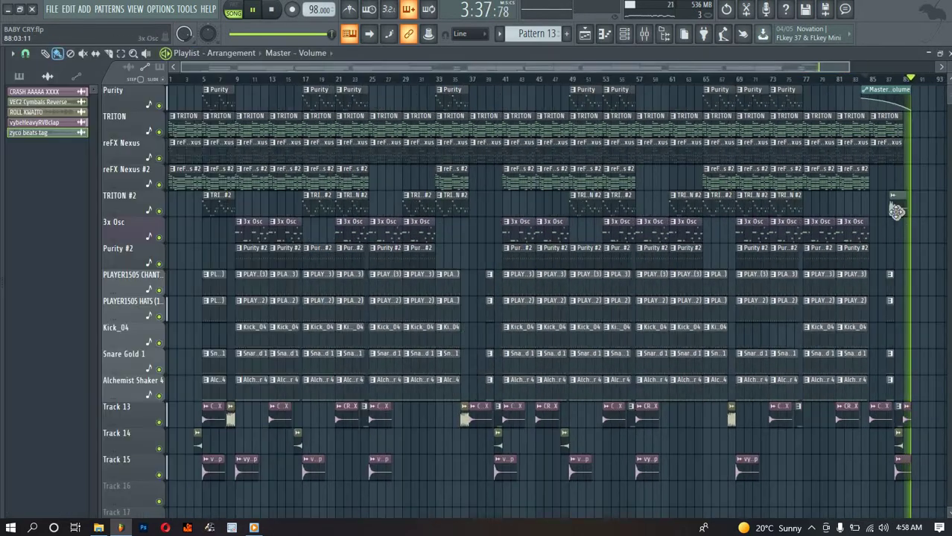
left_click(894, 208)
left_click(201, 233)
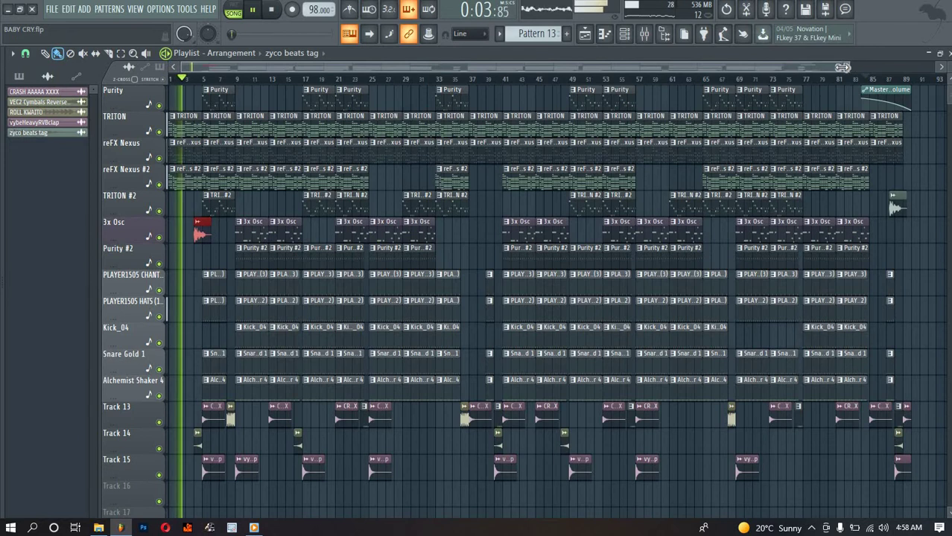
left_click_drag(846, 67, 245, 40)
left_click_drag(493, 233, 501, 230)
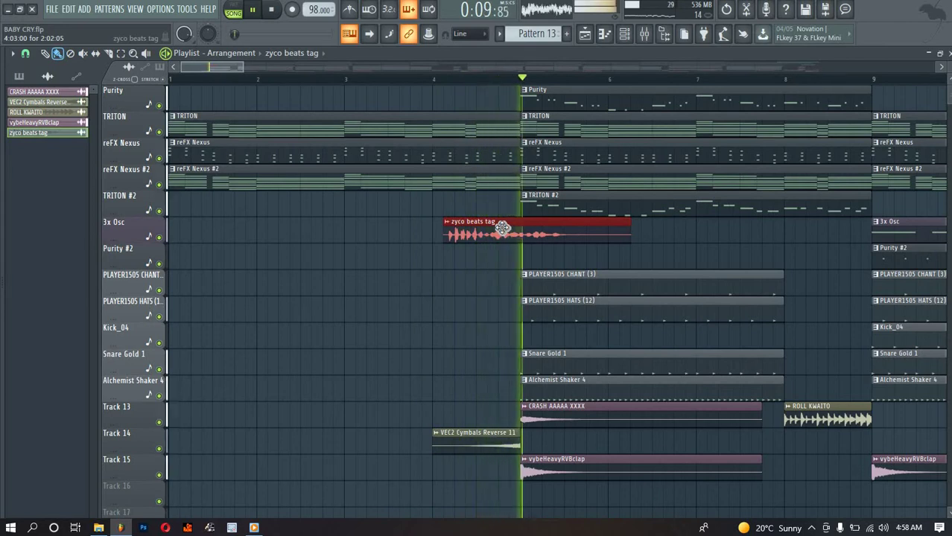
left_click_drag(502, 227, 458, 225)
Play the intro from the start of the zyco beats tag clip and save the project
key("space")
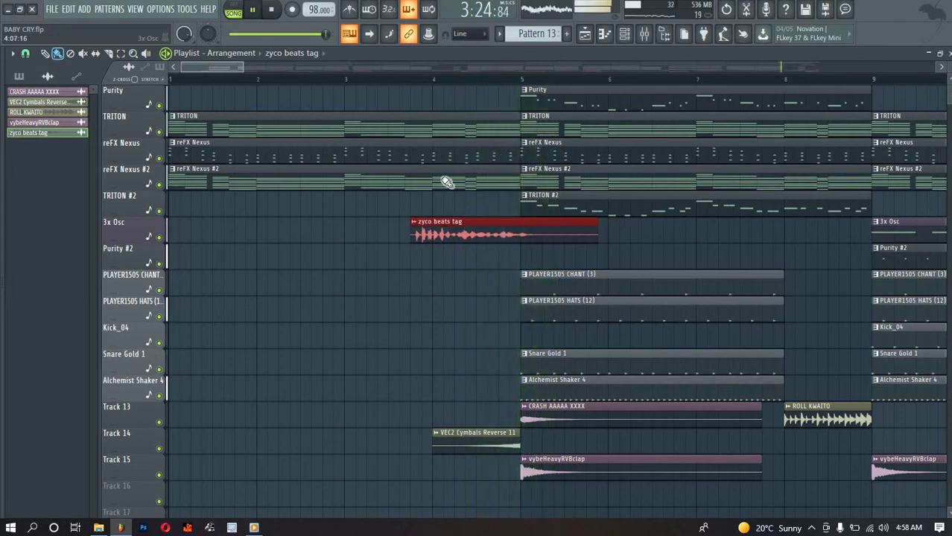
left_click(411, 79)
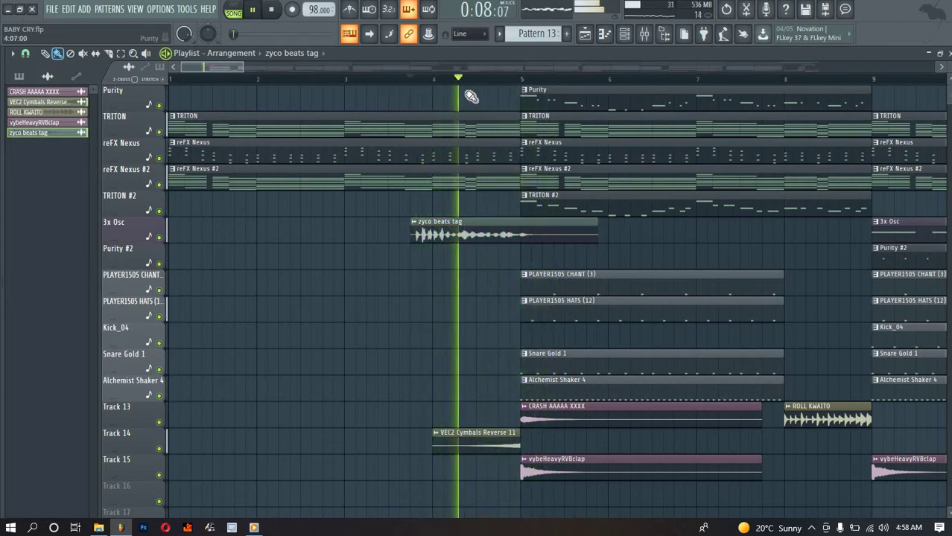
key("ctrl+s")
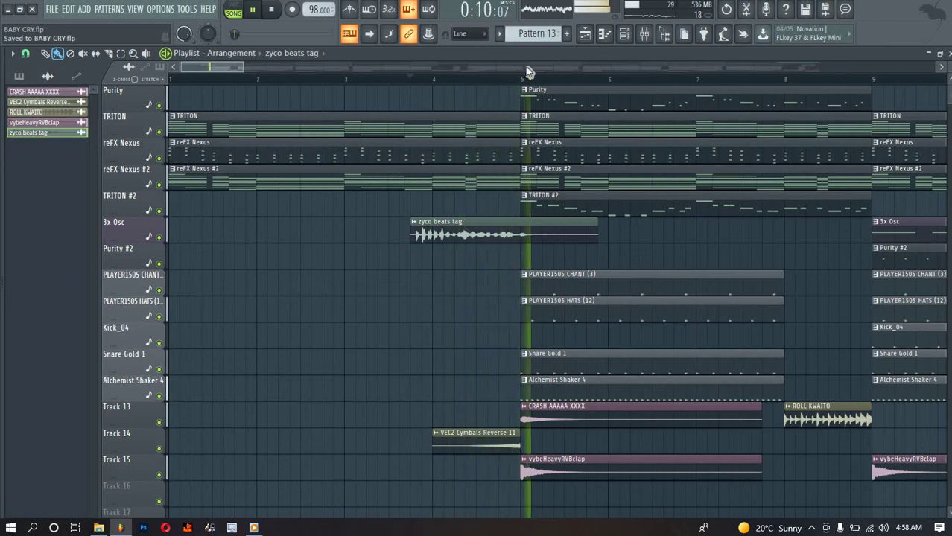
Move the vybeHeavyRVBclap clip at bar 9 to bar 8 on Track 15 and place CRASH AAAAA XXXX at bar 9 on Track 13
scroll(567, 81, "down", 4)
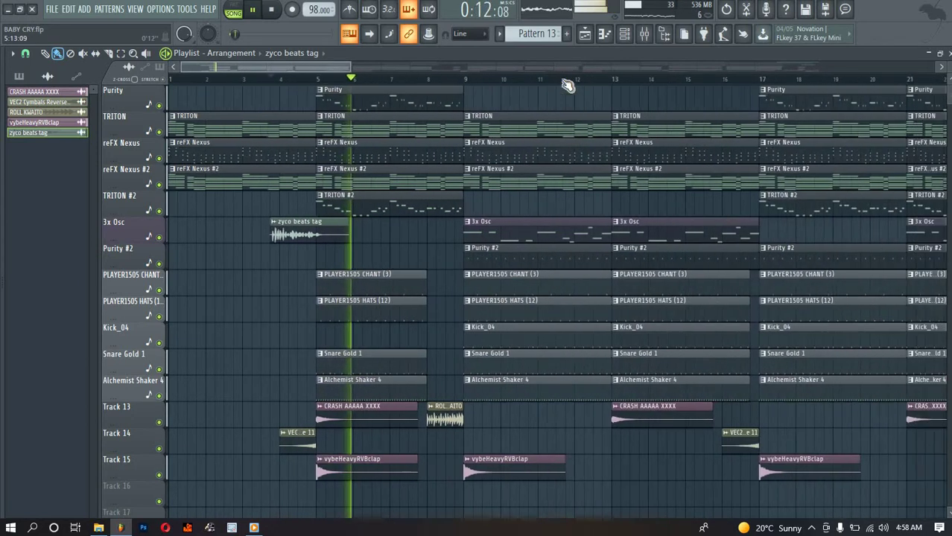
scroll(566, 80, "down", 4)
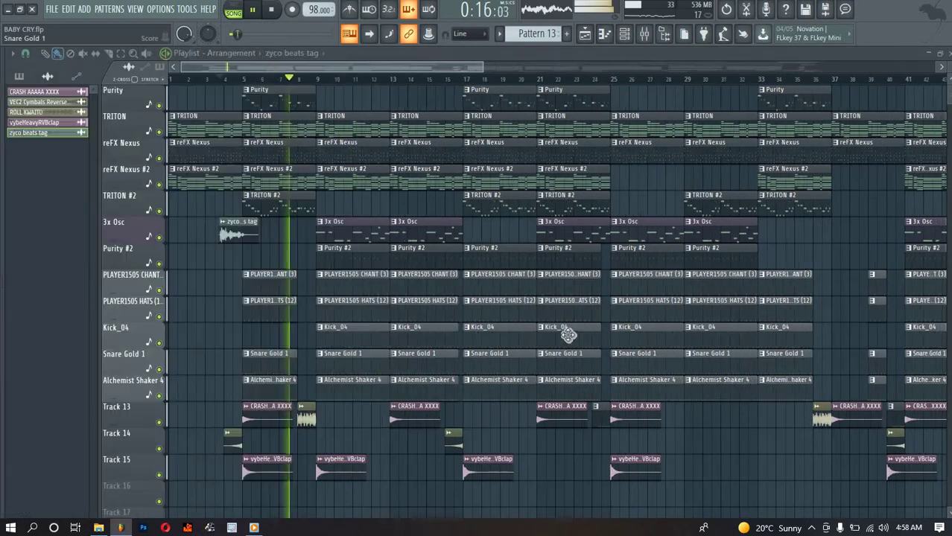
left_click(321, 455)
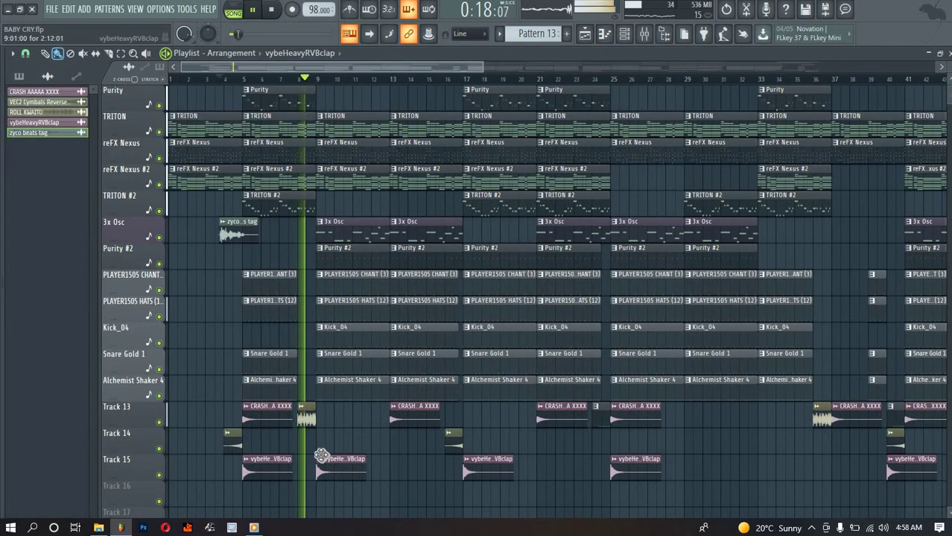
left_click(309, 472)
right_click(333, 474)
left_click(414, 420)
left_click(311, 420)
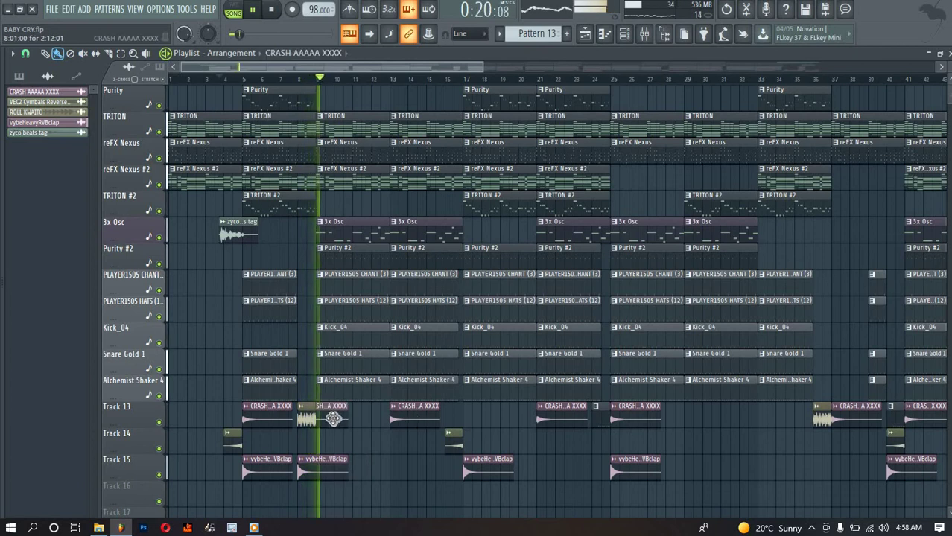
left_click_drag(334, 418, 337, 419)
Play the transition into bar 9 and adjust the volume of the CRASH AAAAA XXXX sample in its channel settings
key("space")
key("space")
left_click(289, 79)
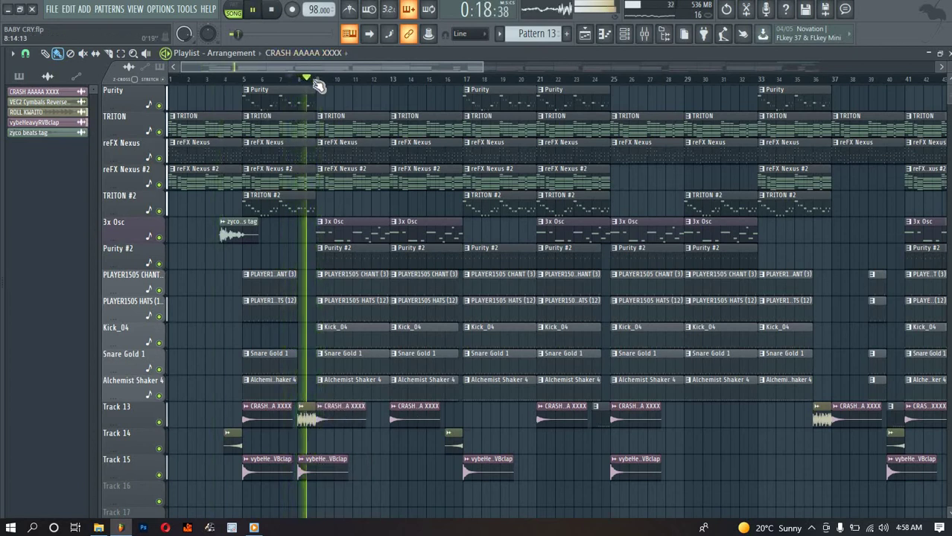
double_click(343, 417)
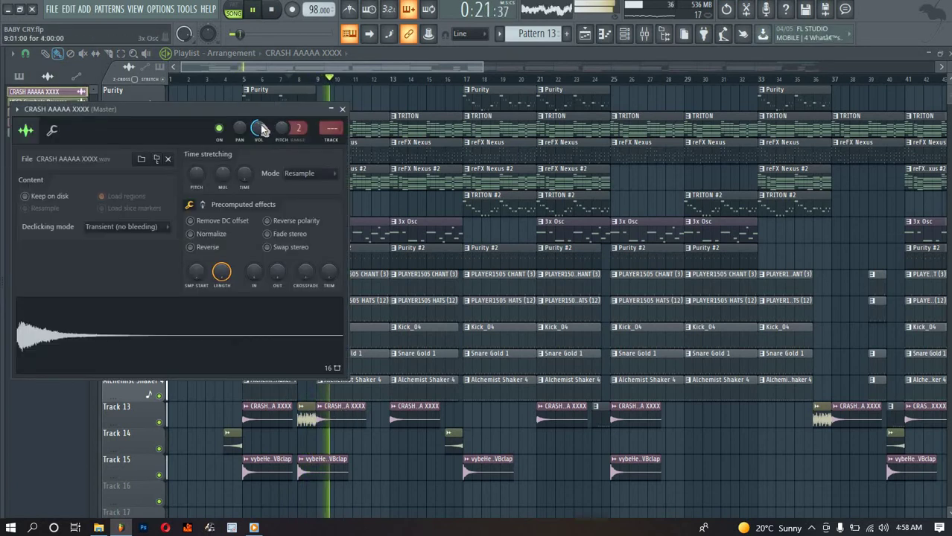
left_click(332, 144)
key("Escape")
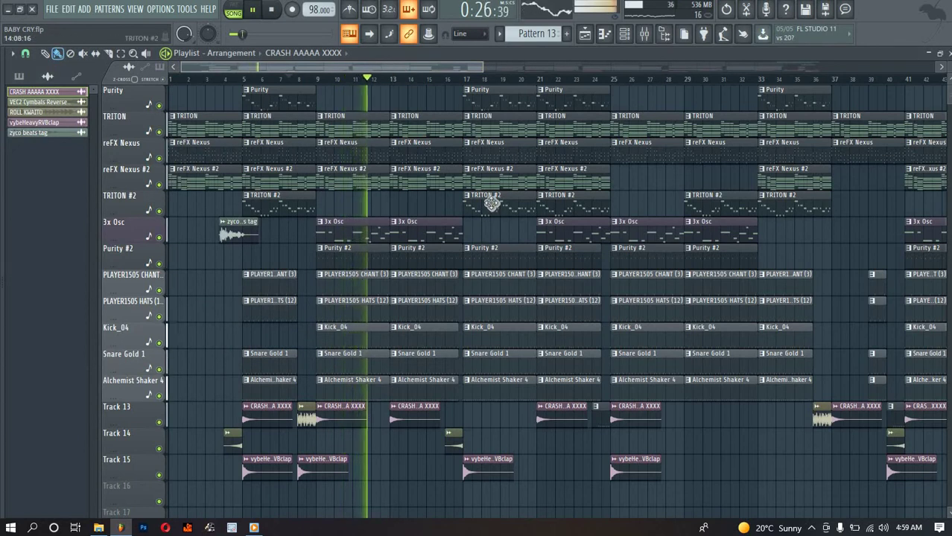
Add TRITON #2 clips at bars 13, 45 and 81 on the TRITON #2 track
left_click(408, 203)
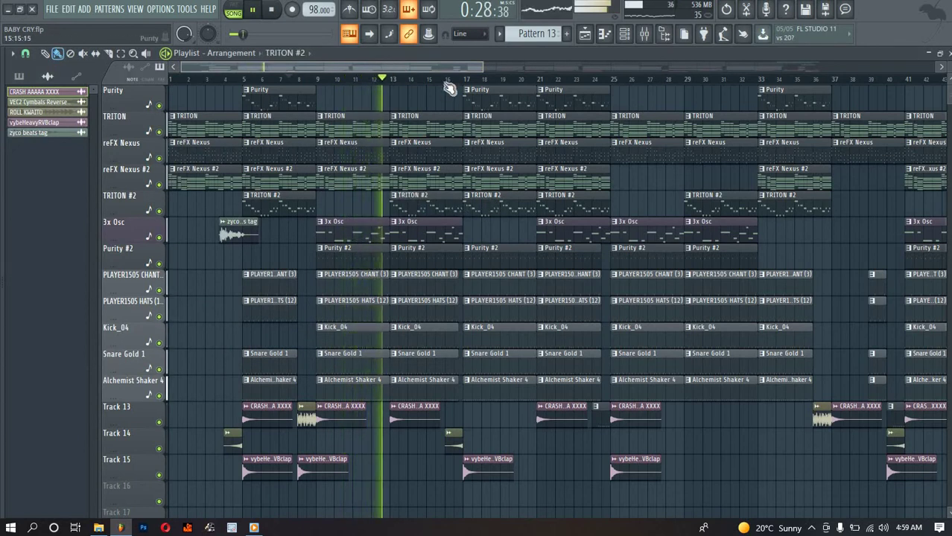
scroll(448, 90, "down", 3)
scroll(449, 88, "down", 1)
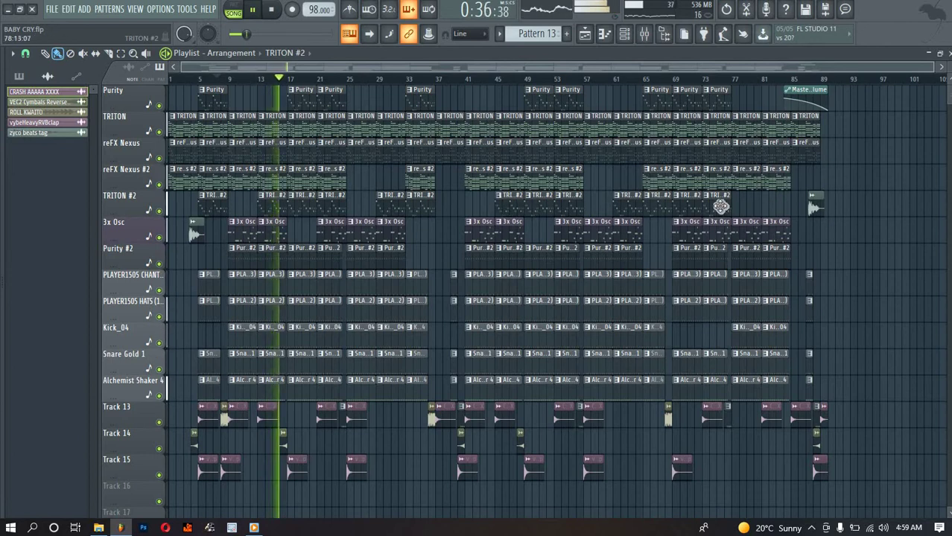
left_click(778, 211)
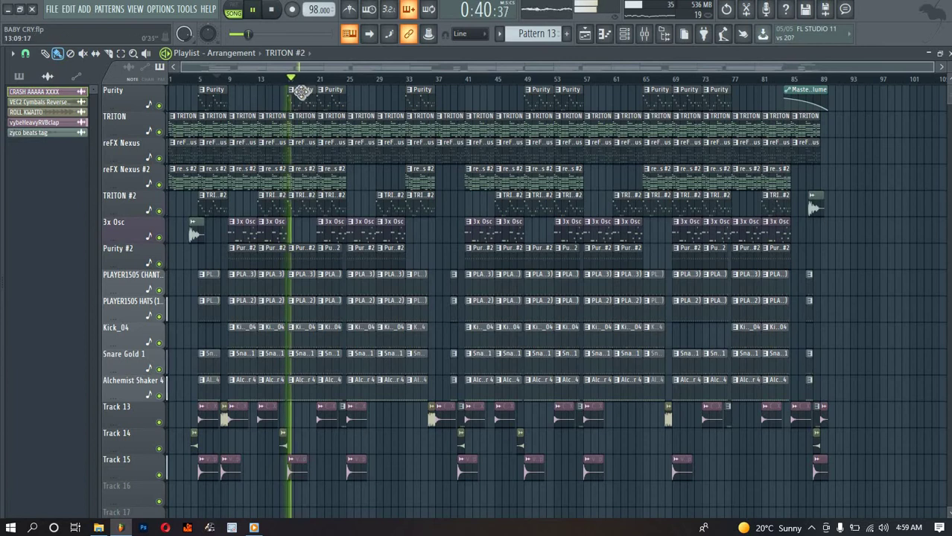
Adjust the Purity channel's volume in the channel rack and return to the playlist
left_click(607, 37)
left_click(624, 39)
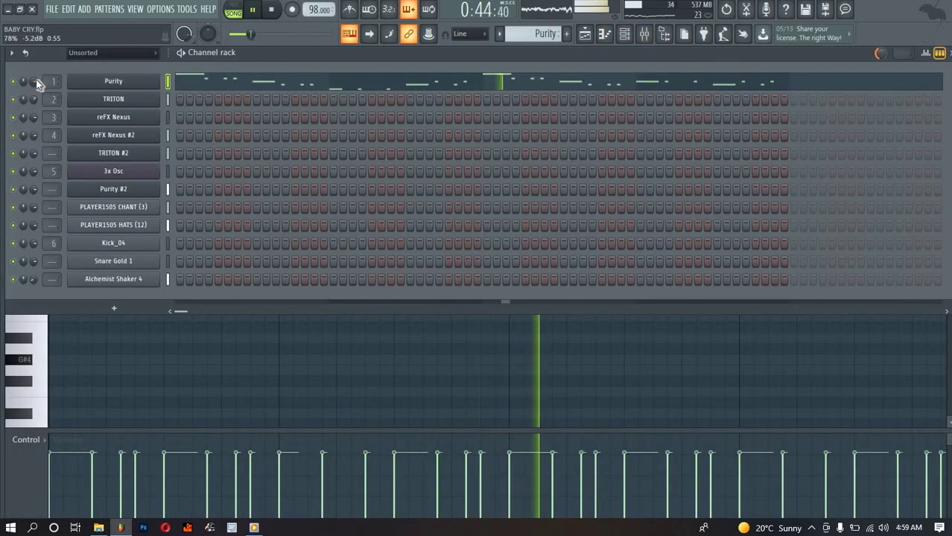
left_click(585, 36)
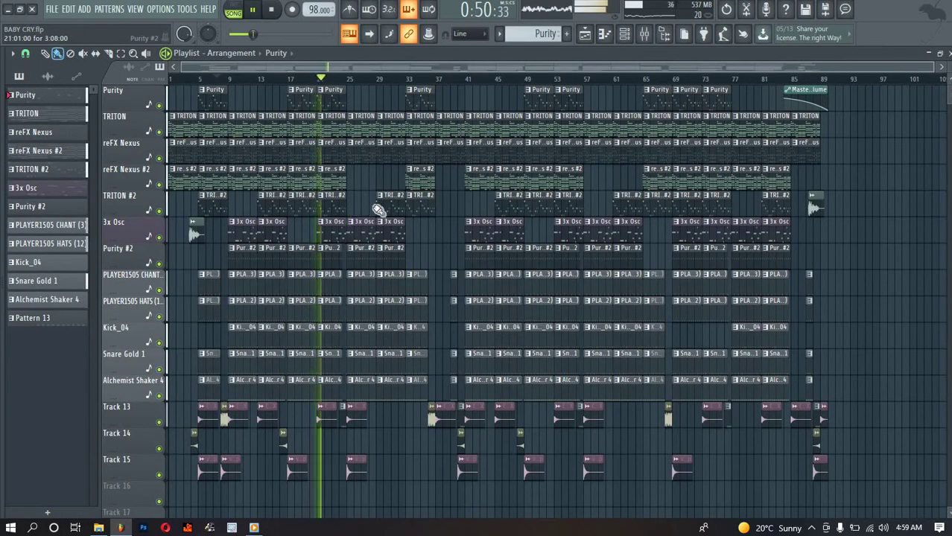
Look over the lower playlist tracks during playback and bring up the Opera browser
scroll(378, 195, "down", 3)
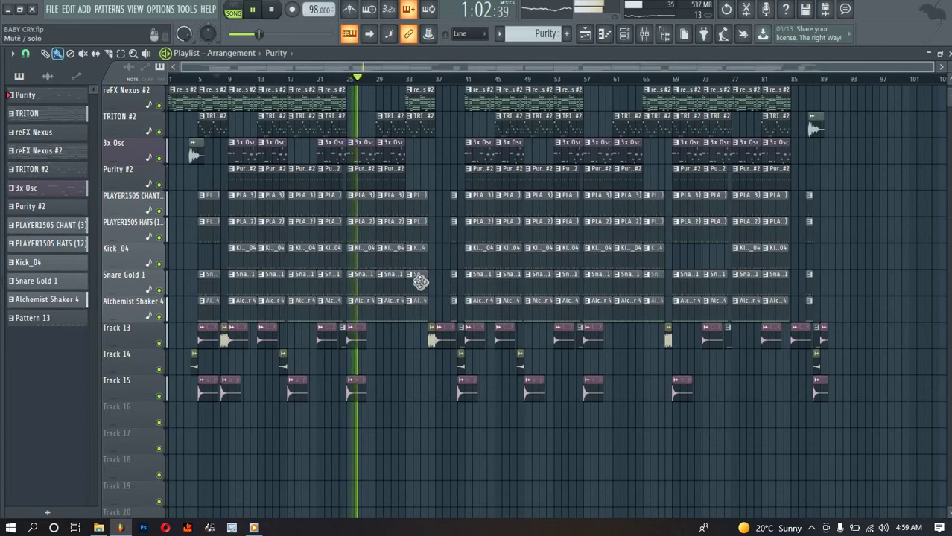
left_click(165, 527)
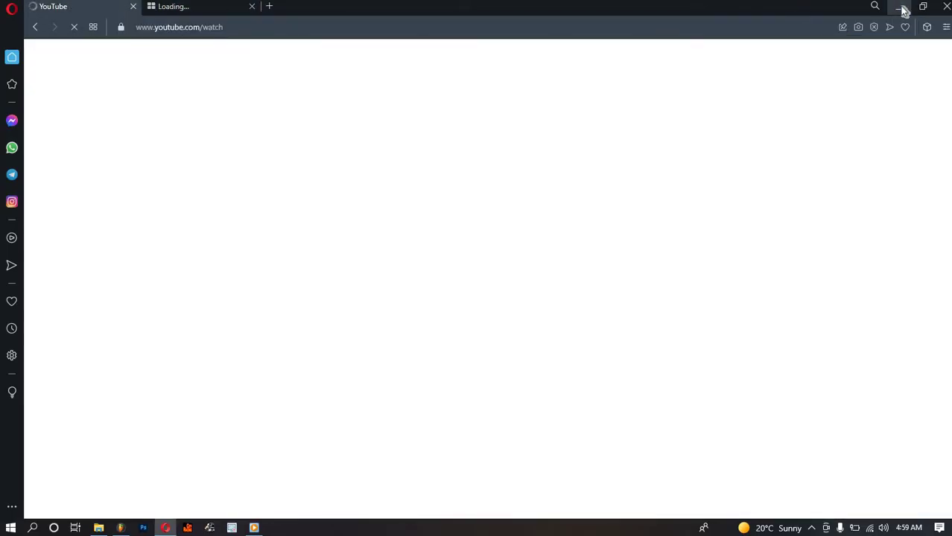
Return to FL Studio and add a vybeHeavyRVBclap clip at bar 33 on Track 15
left_click(900, 8)
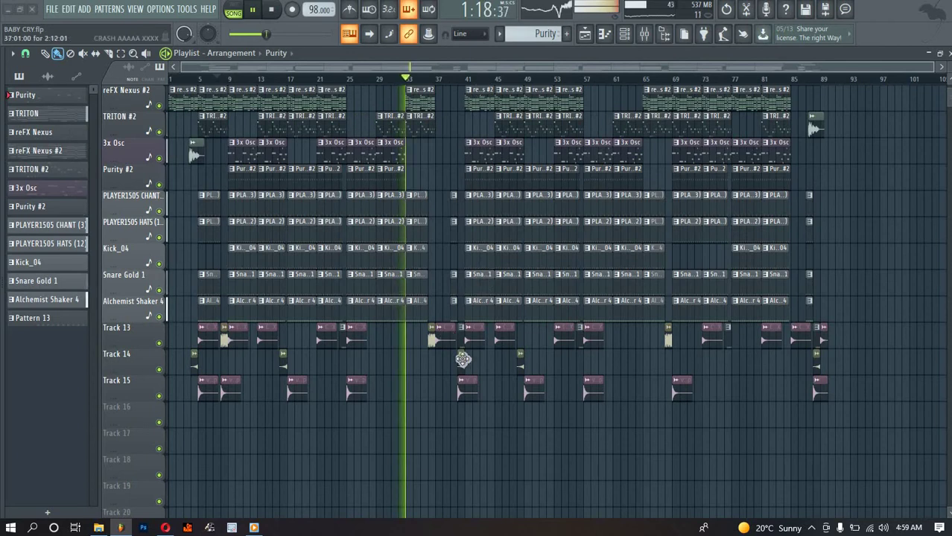
left_click(413, 388)
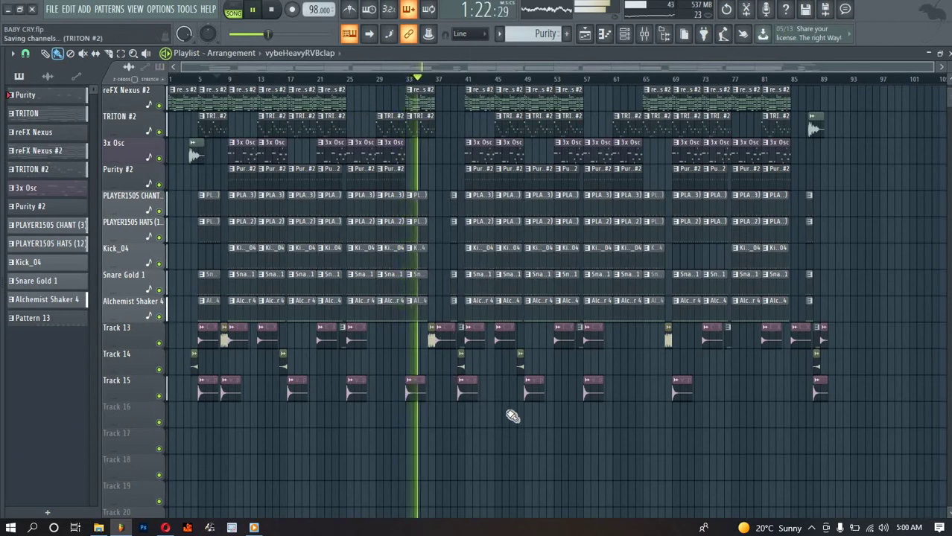
Place a zyco beats tag clip on Track 16 starting shortly after bar 38, and stop playback
scroll(509, 201, "up", 3)
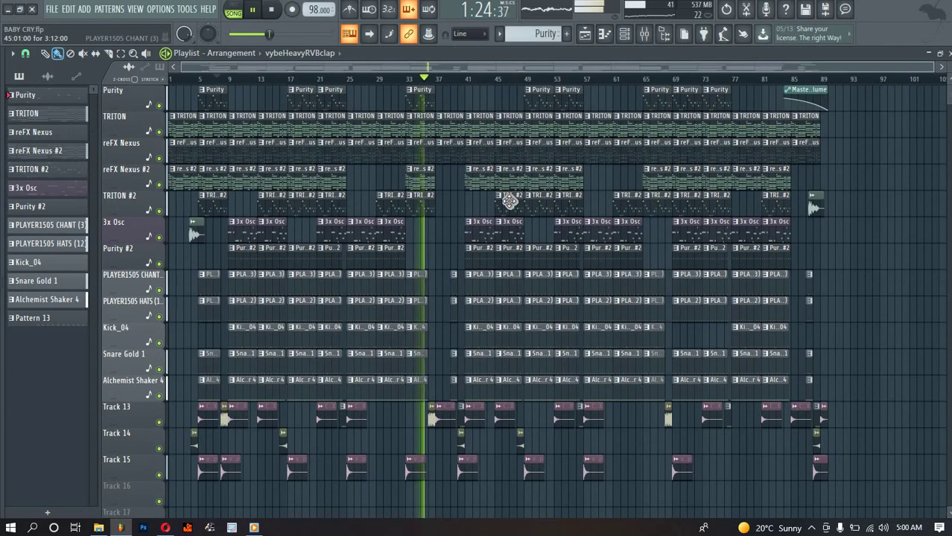
scroll(510, 200, "down", 5)
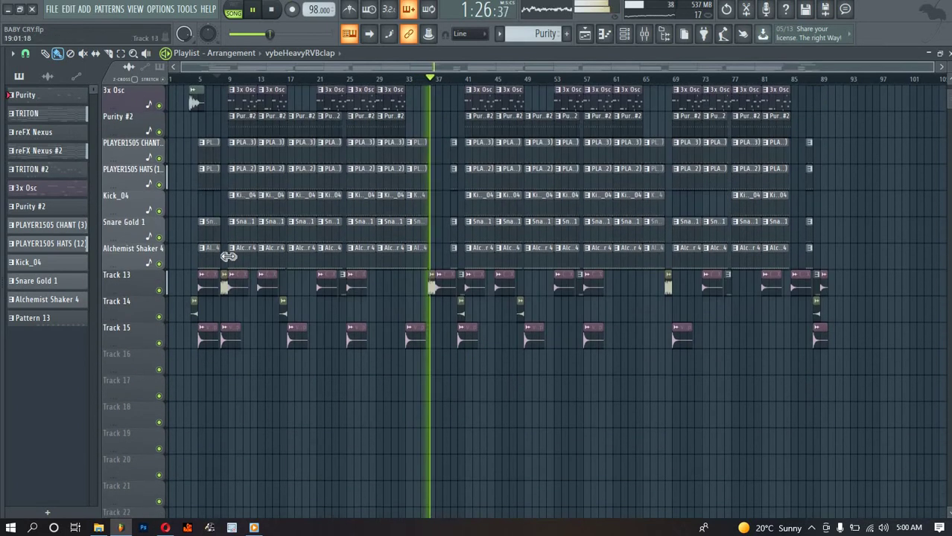
left_click(196, 101)
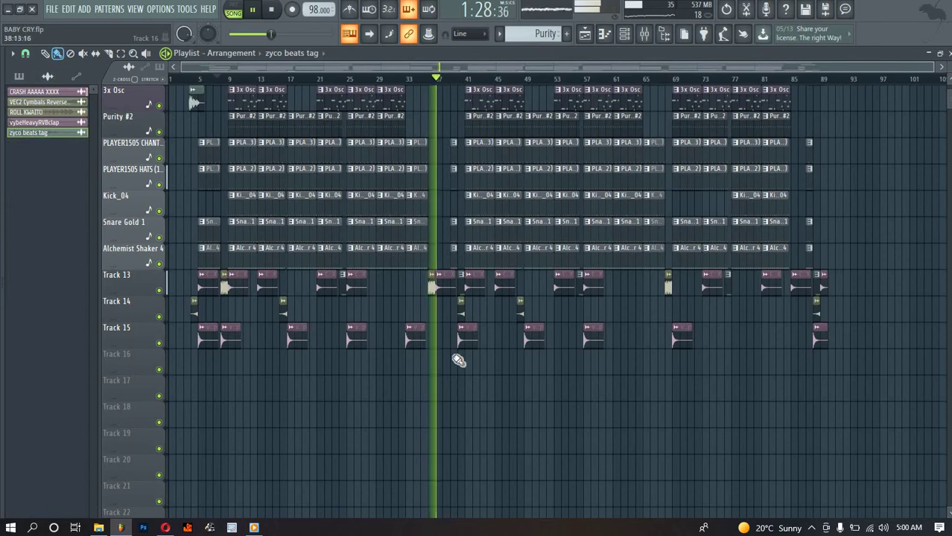
left_click(456, 372)
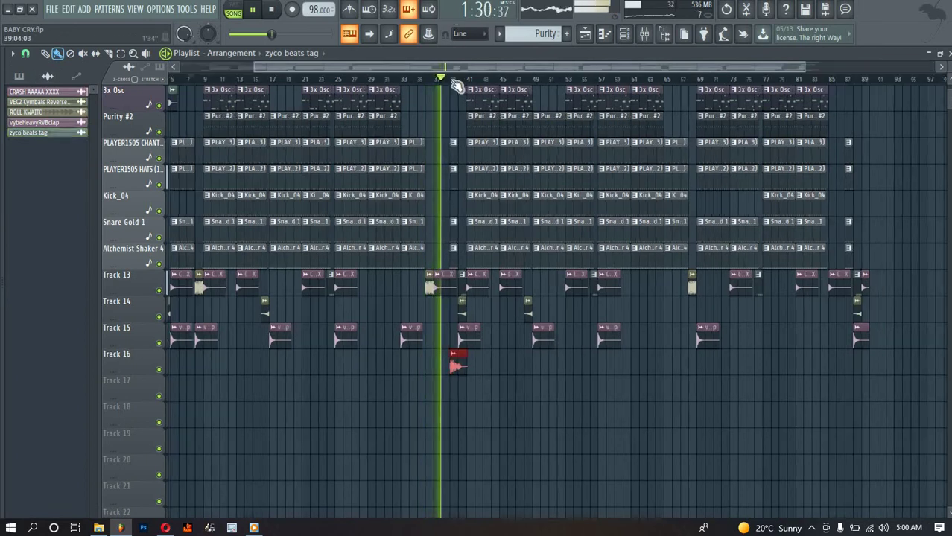
scroll(451, 355, "up", 5)
left_click_drag(452, 355, 450, 356)
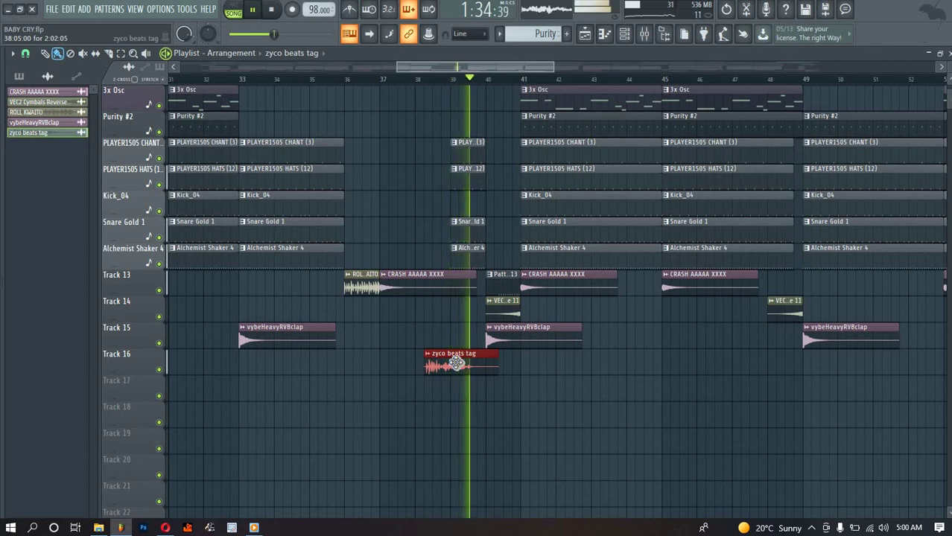
scroll(457, 364, "down", 5)
left_click_drag(397, 67, 153, 132)
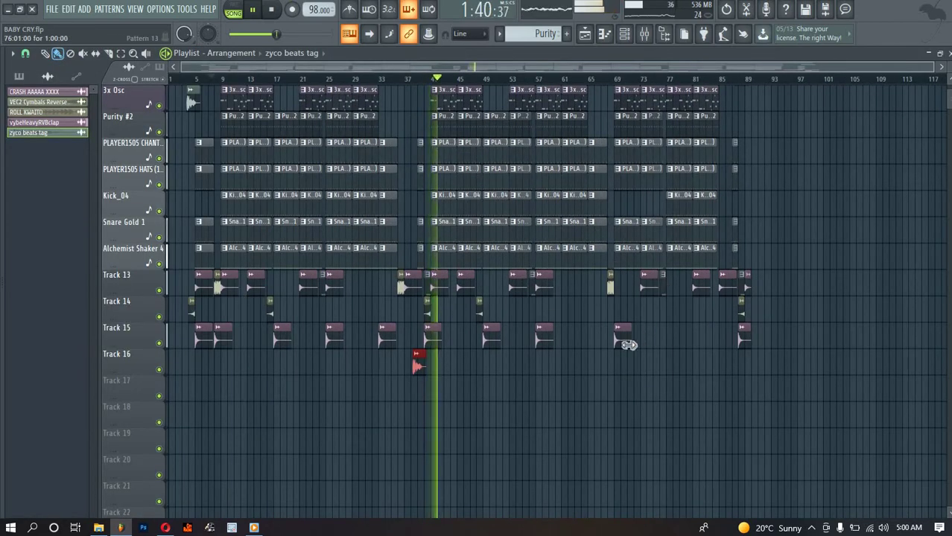
scroll(395, 335, "up", 4)
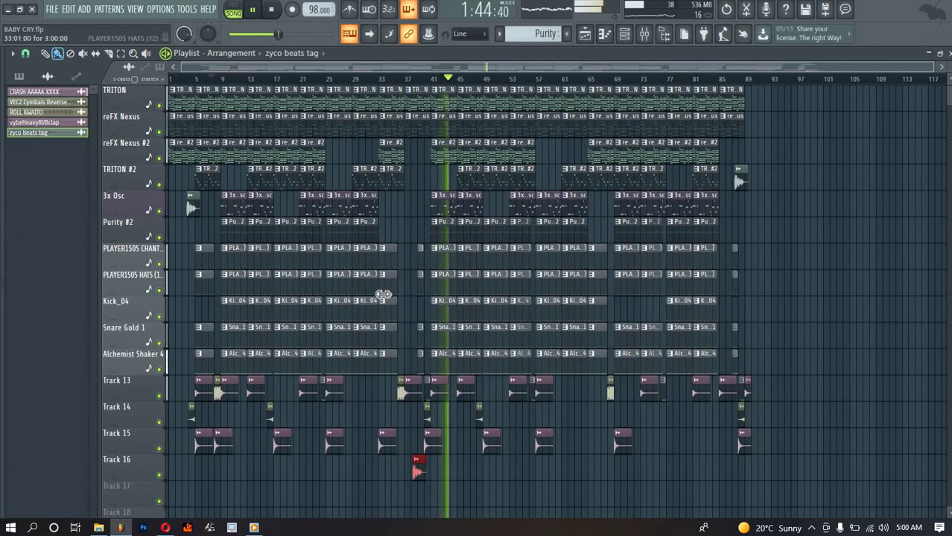
key("space")
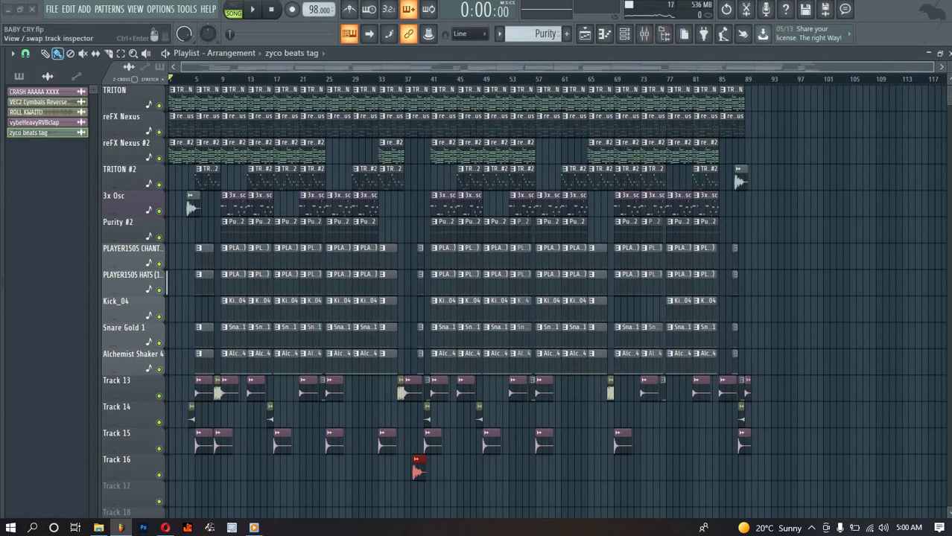
Load a Fruity Soft Clipper into the first effect slot of the mixer's Master track
key("F9")
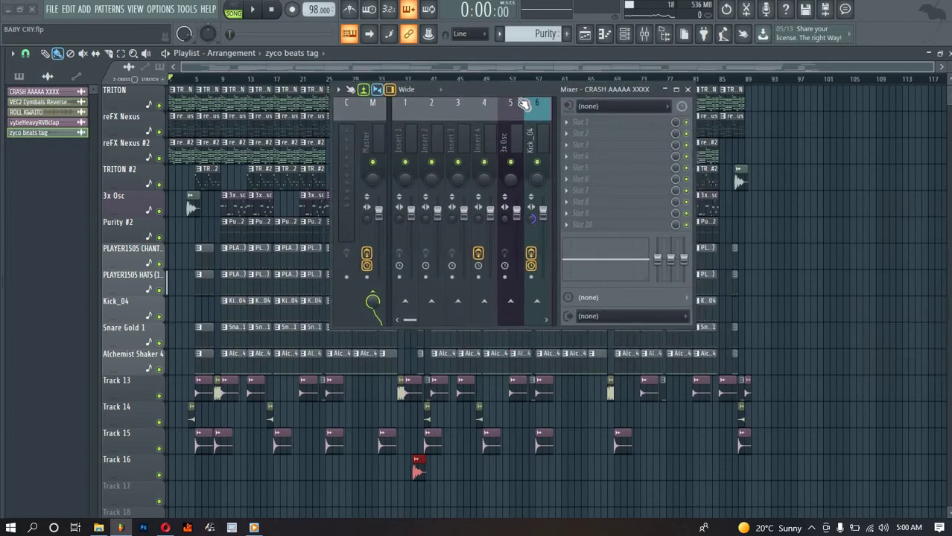
left_click(676, 90)
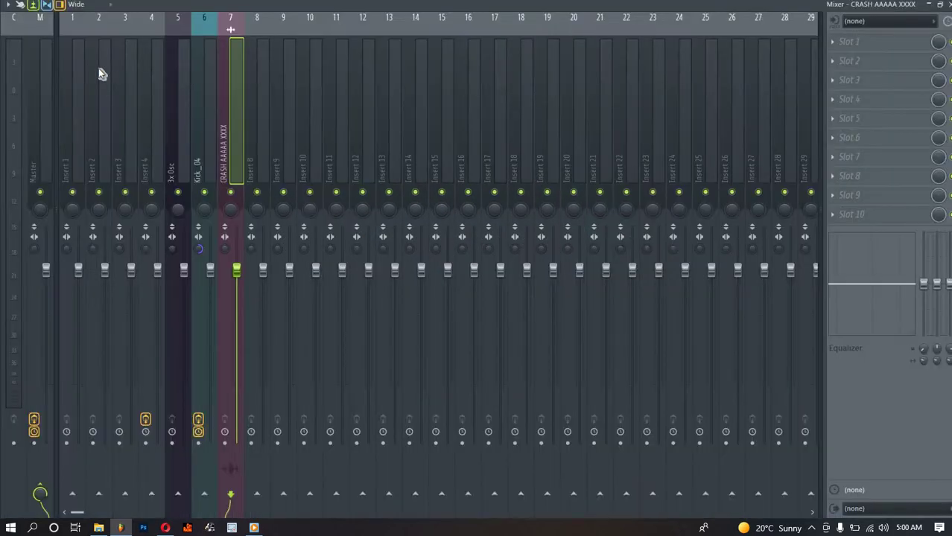
left_click(52, 55)
left_click(856, 43)
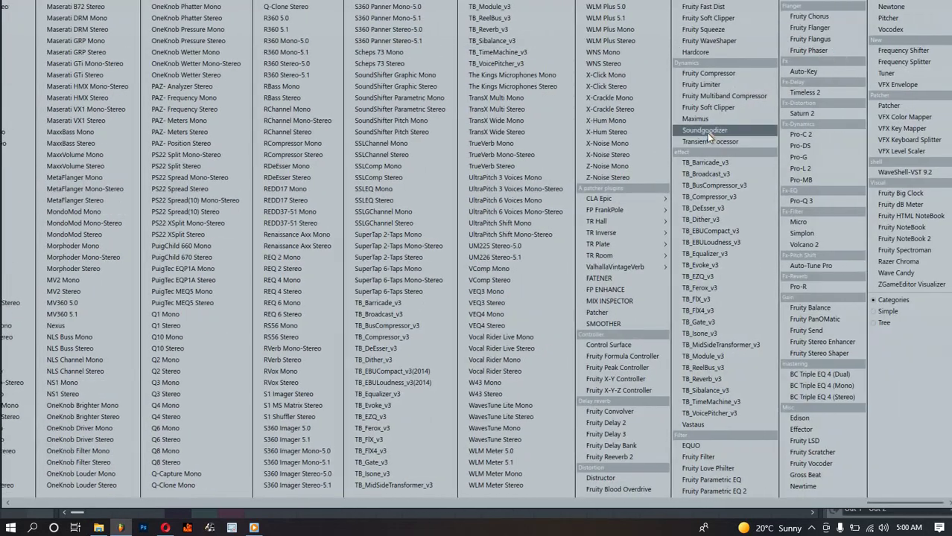
left_click_drag(721, 110, 801, 122)
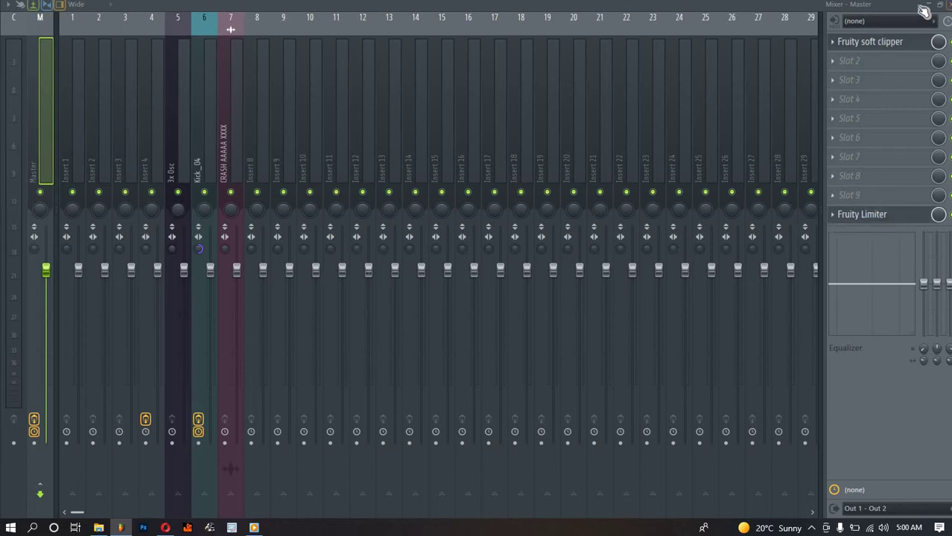
Turn off the mixer's detached mode and maximize it inside the main window
left_click(934, 6)
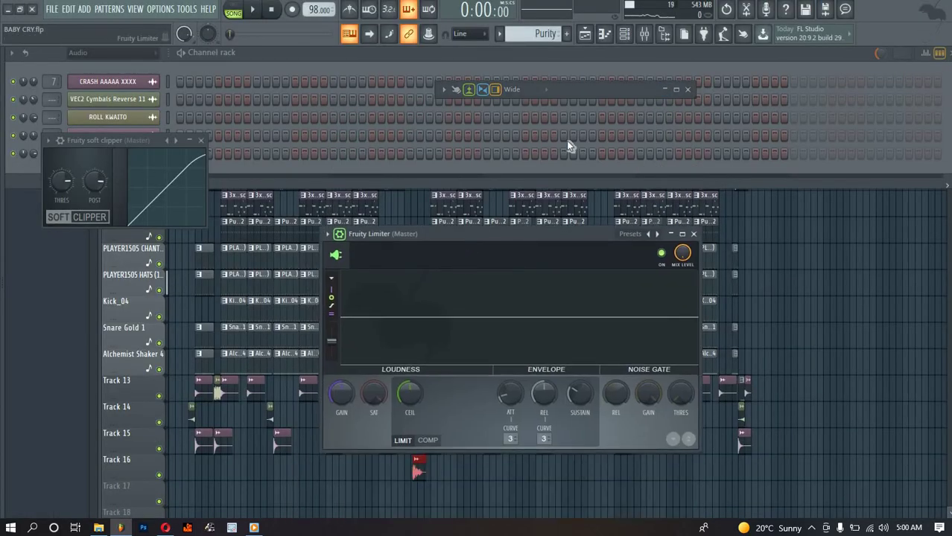
left_click(667, 90)
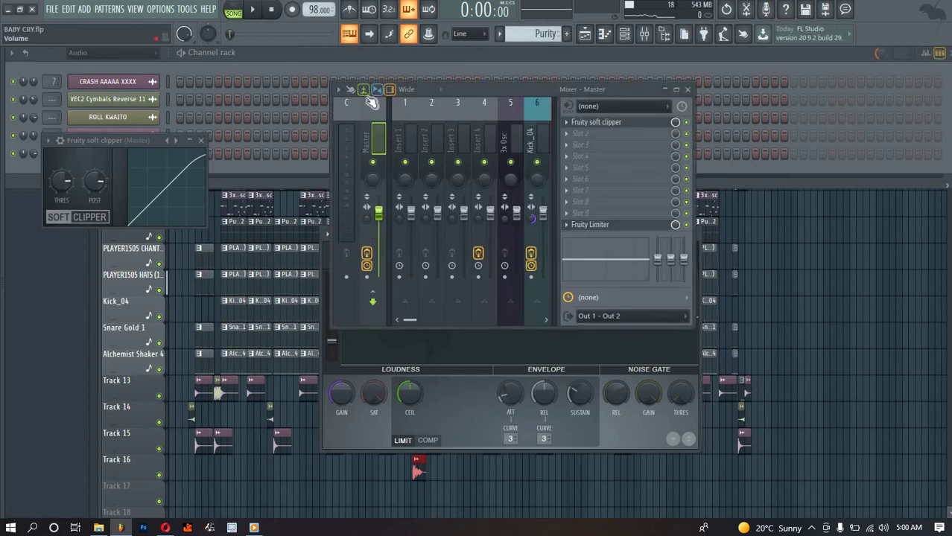
left_click(339, 90)
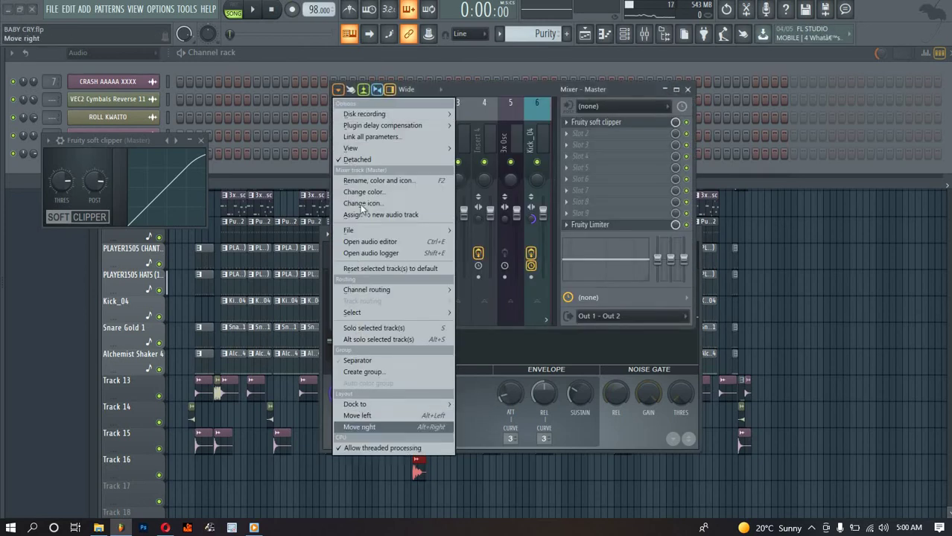
left_click(367, 159)
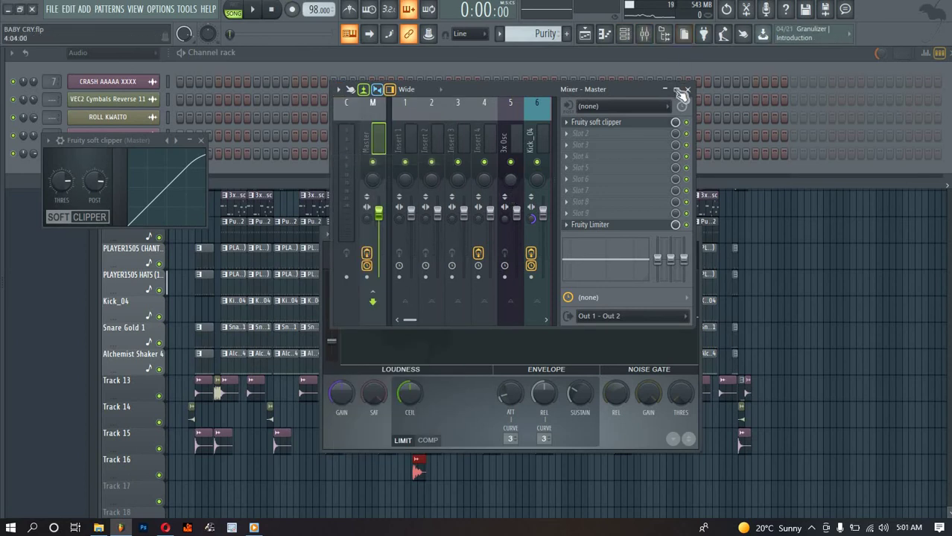
left_click(679, 93)
Switch the Master track's Fruity Limiter to compressor mode and play the song from about bar 13
left_click(865, 260)
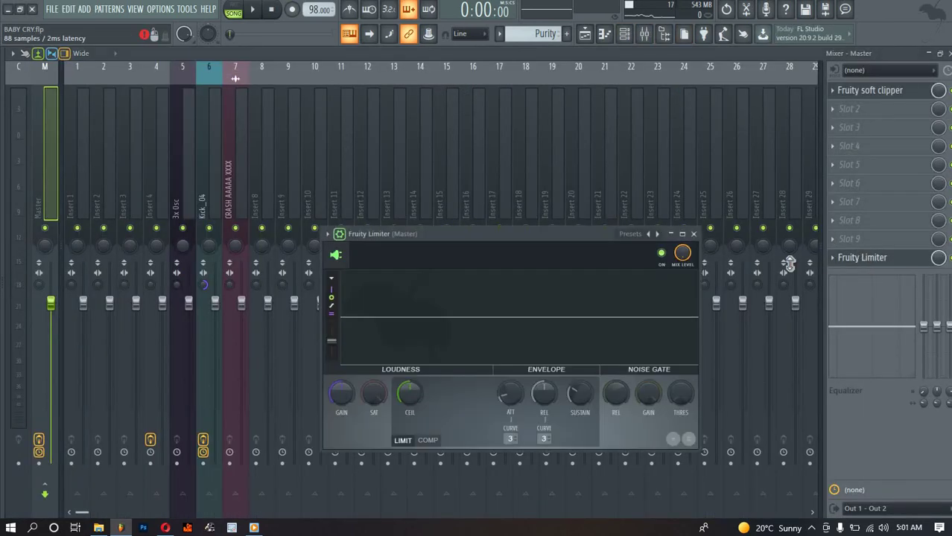
key("space")
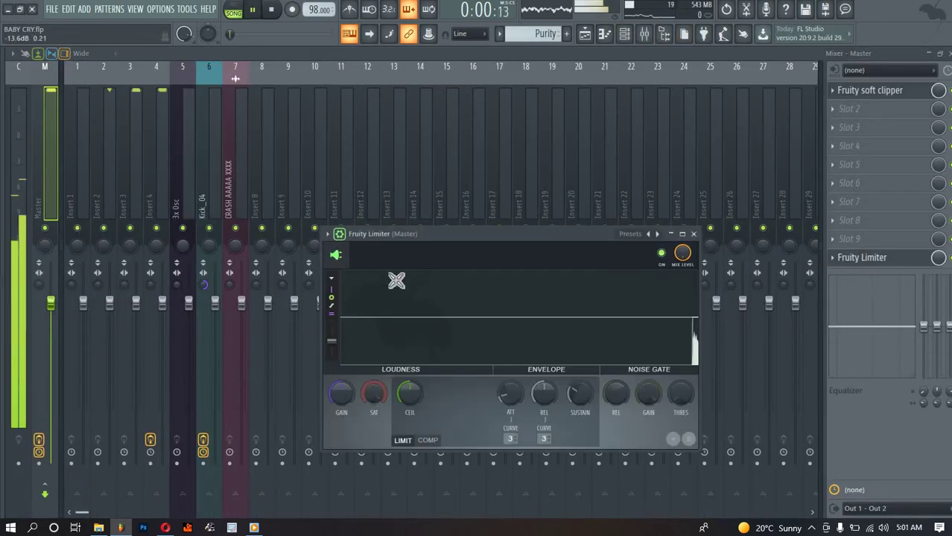
left_click(427, 440)
left_click(585, 34)
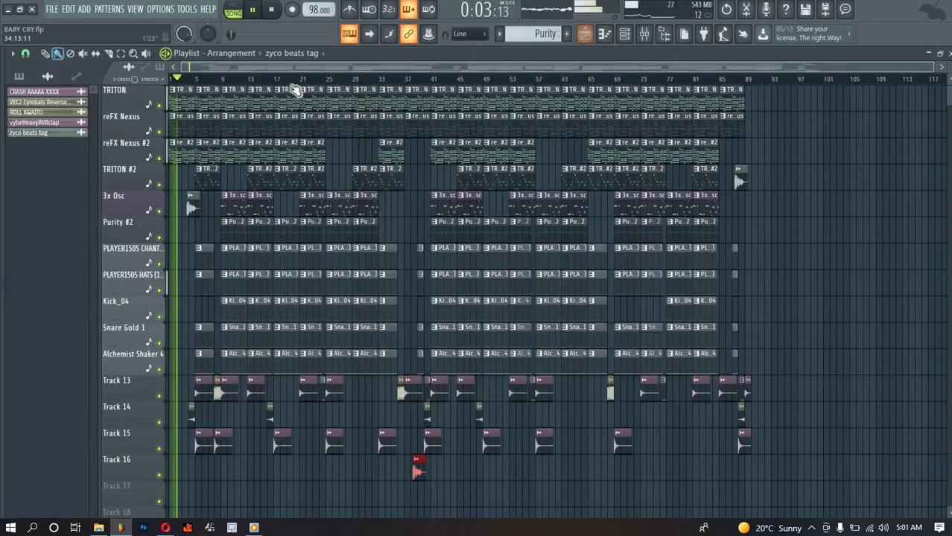
left_click(252, 79)
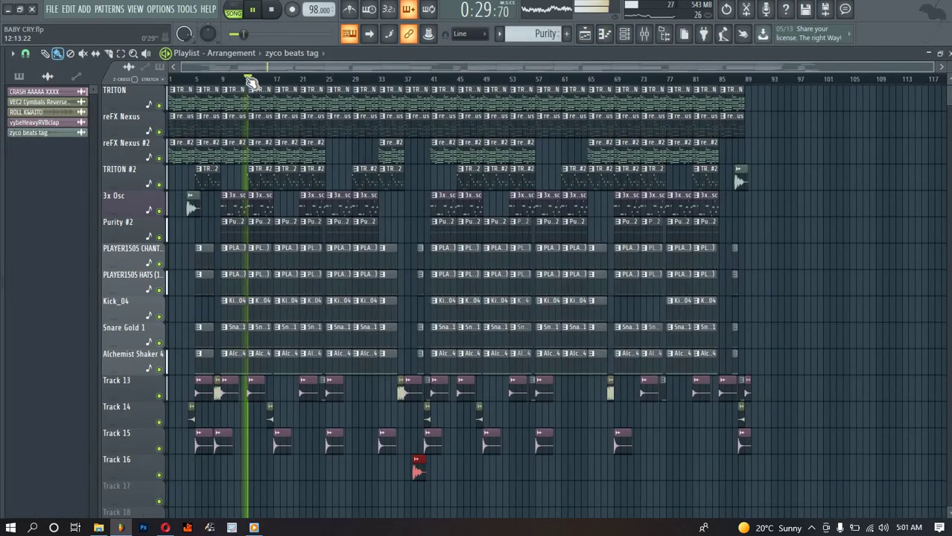
left_click(585, 34)
Adjust the limiter's threshold and ratio, set its gain to about 1.3 dB, and close the plugin
left_click_drag(471, 235, 475, 175)
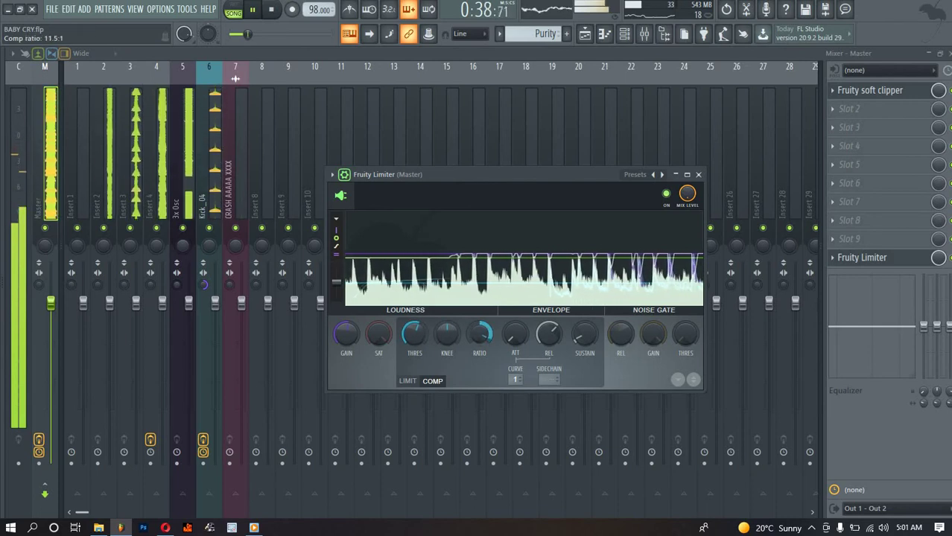
left_click_drag(416, 343, 417, 313)
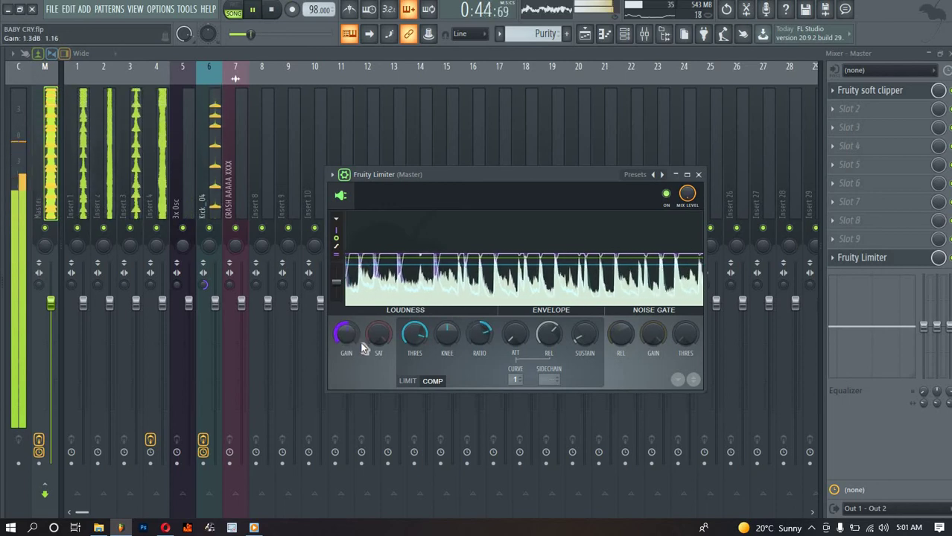
left_click(698, 174)
Load BC Triple EQ 4 (Stereo) into slot 3 of the Master track
left_click(894, 89)
left_click(856, 124)
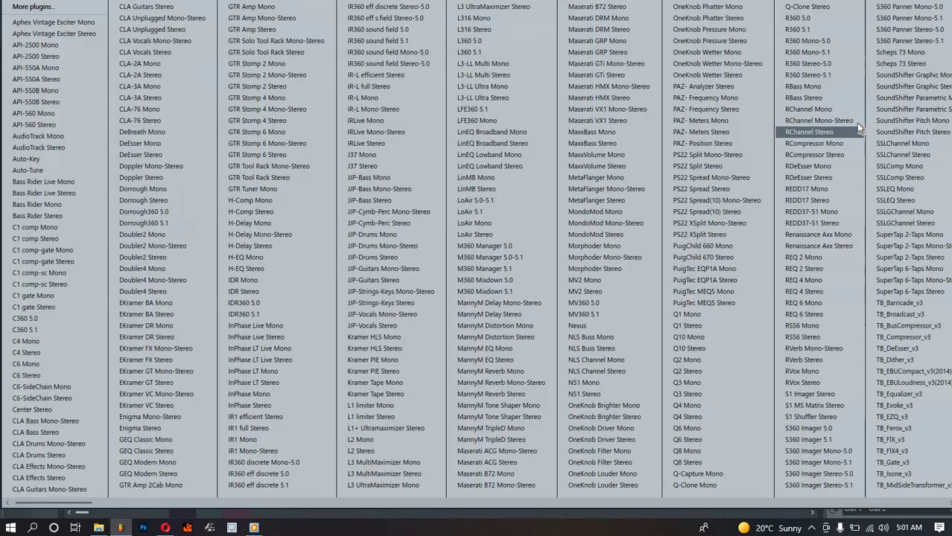
scroll(855, 124, "down", 3)
scroll(857, 127, "down", 3)
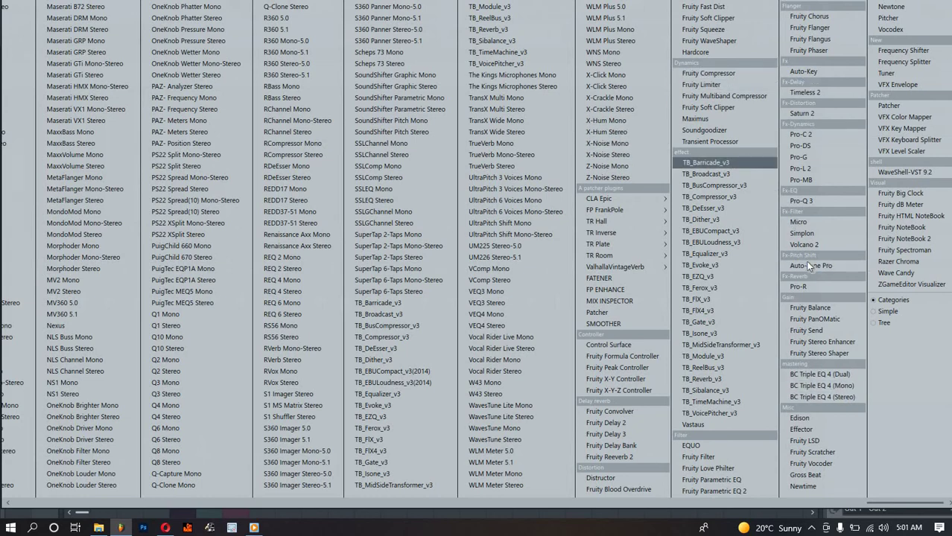
left_click(821, 397)
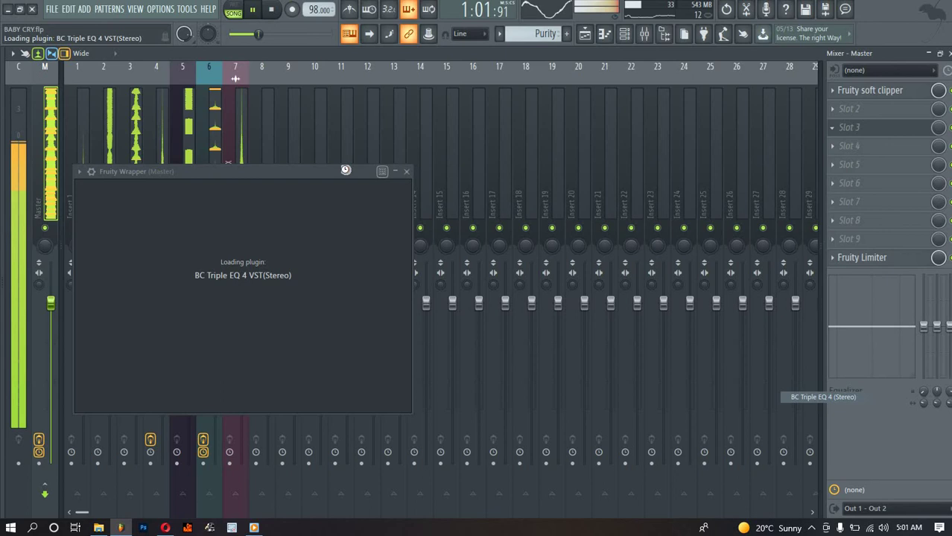
Try the Triple EQ's high band and browse its factory presets and MIDI program change options
left_click_drag(346, 172, 633, 135)
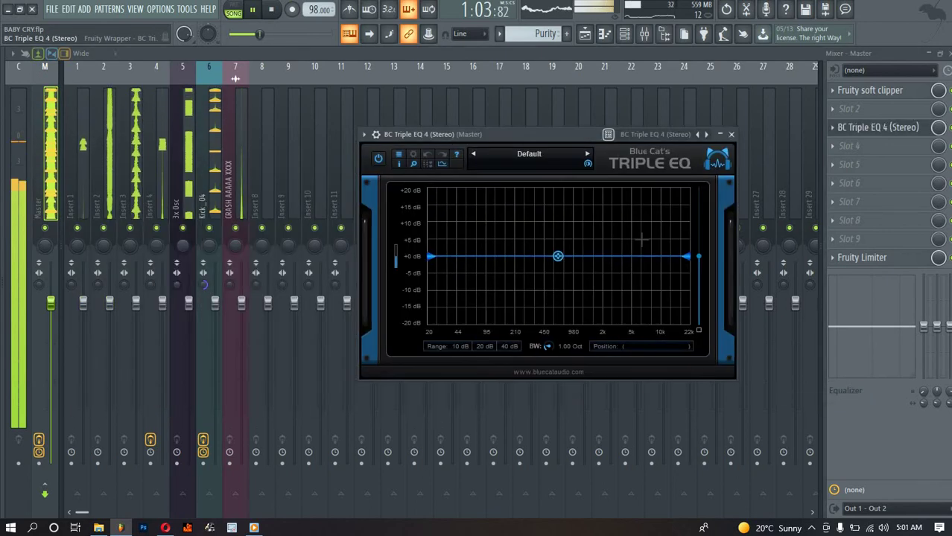
left_click_drag(686, 265, 691, 249)
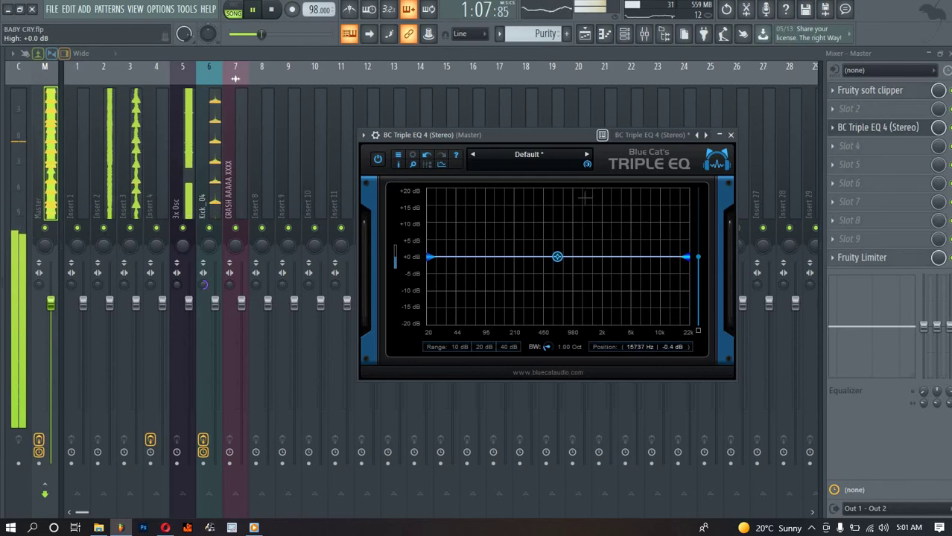
left_click(525, 160)
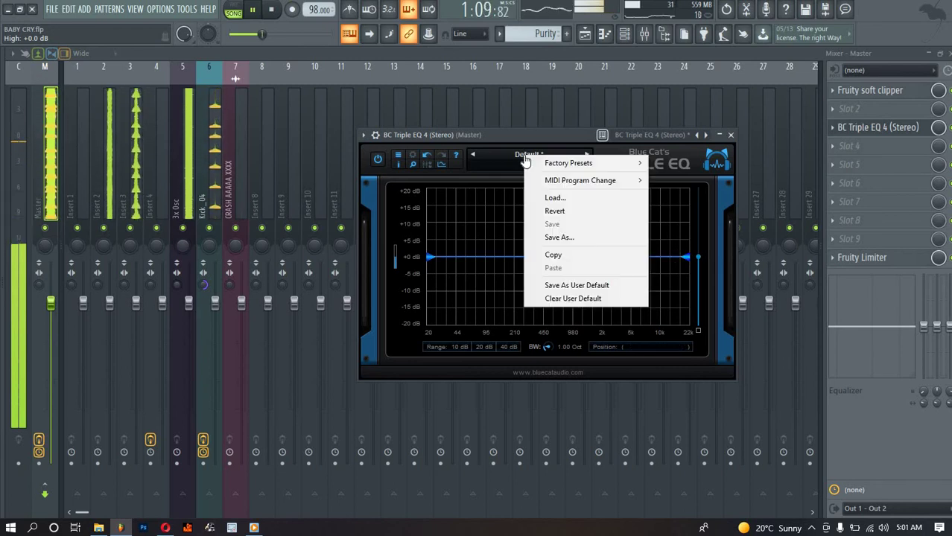
mouse_move(598, 170)
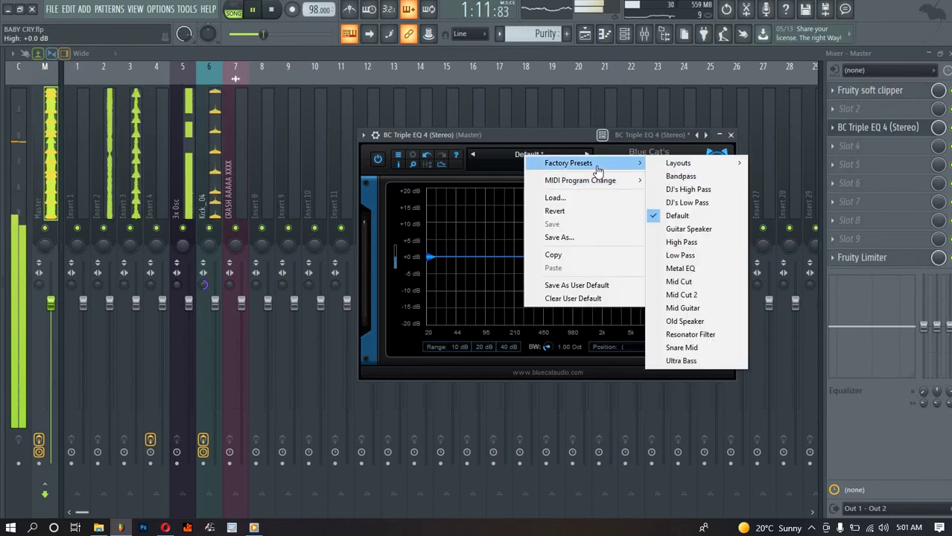
mouse_move(712, 169)
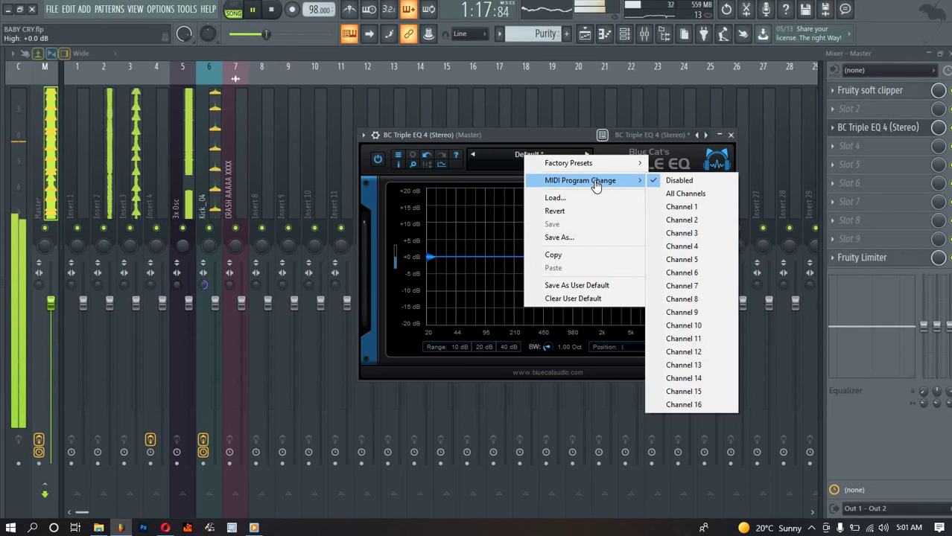
Replace the Triple EQ with Fruity Parametric EQ 2 and apply the 40Hz + 18kHz cut preset
left_click(364, 136)
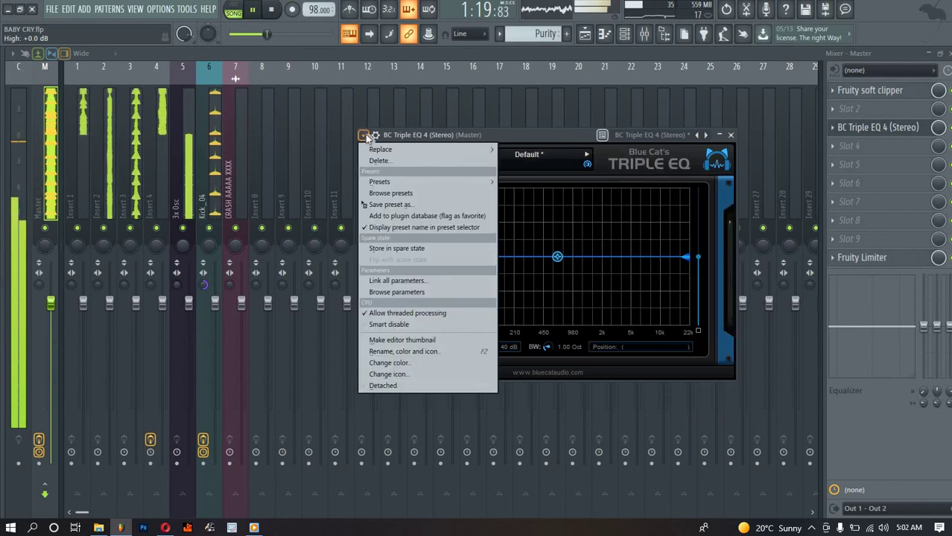
mouse_move(383, 152)
scroll(383, 152, "down", 5)
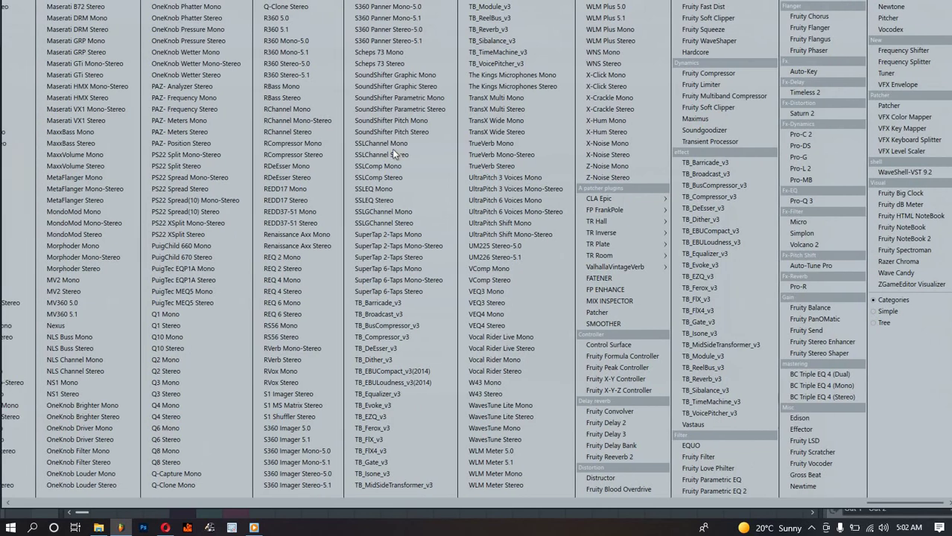
left_click(718, 488)
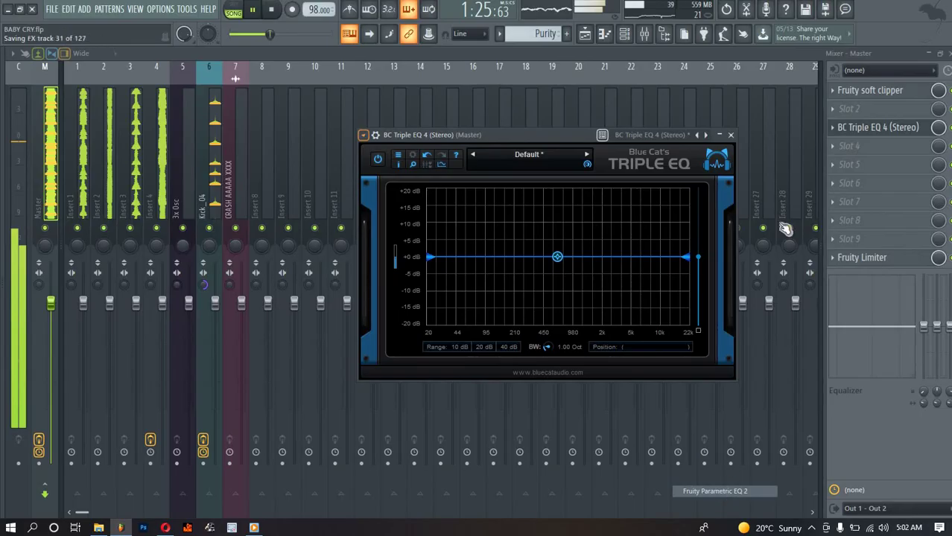
left_click(674, 135)
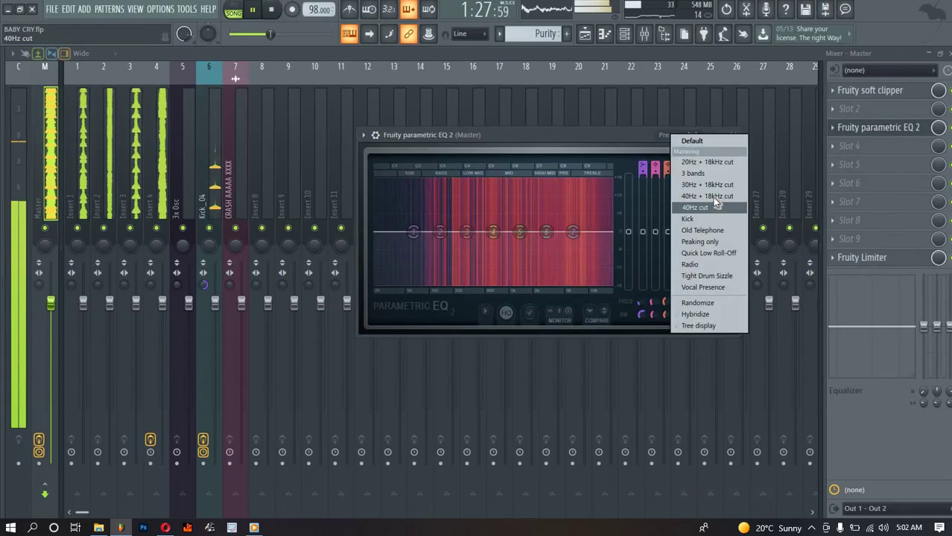
left_click(712, 196)
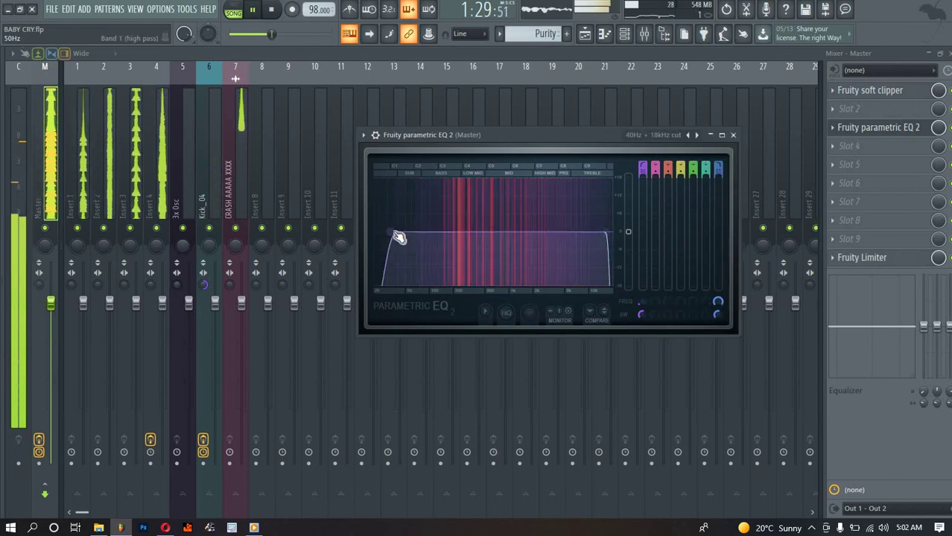
Lower the EQ's high-pass cutoff, set the low-pass to about 14645 Hz, and stop playback in the playlist
left_click_drag(394, 232, 385, 232)
left_click_drag(606, 236, 601, 235)
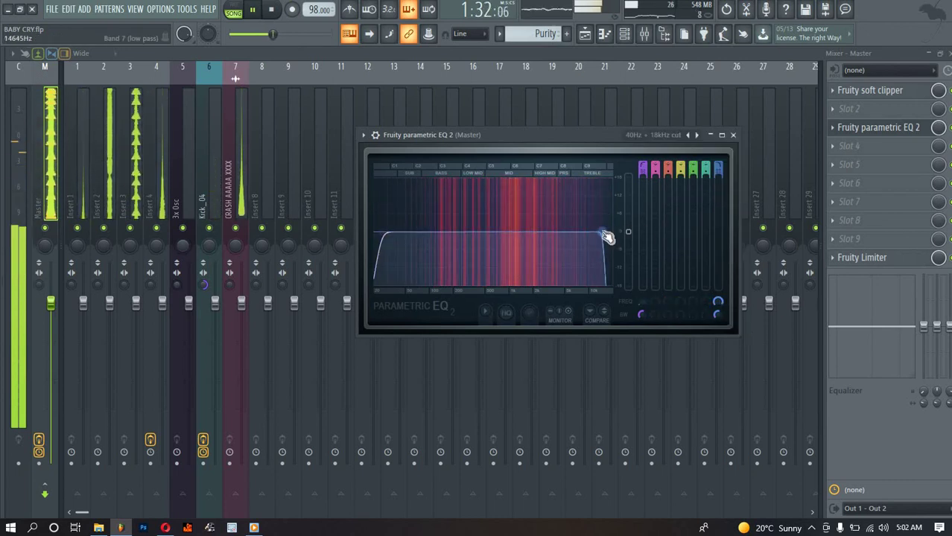
left_click(586, 34)
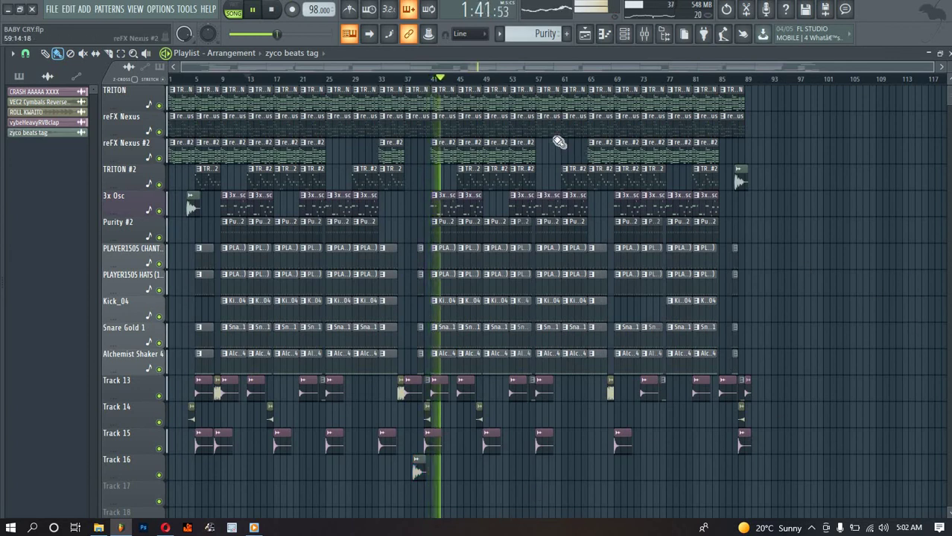
key("space")
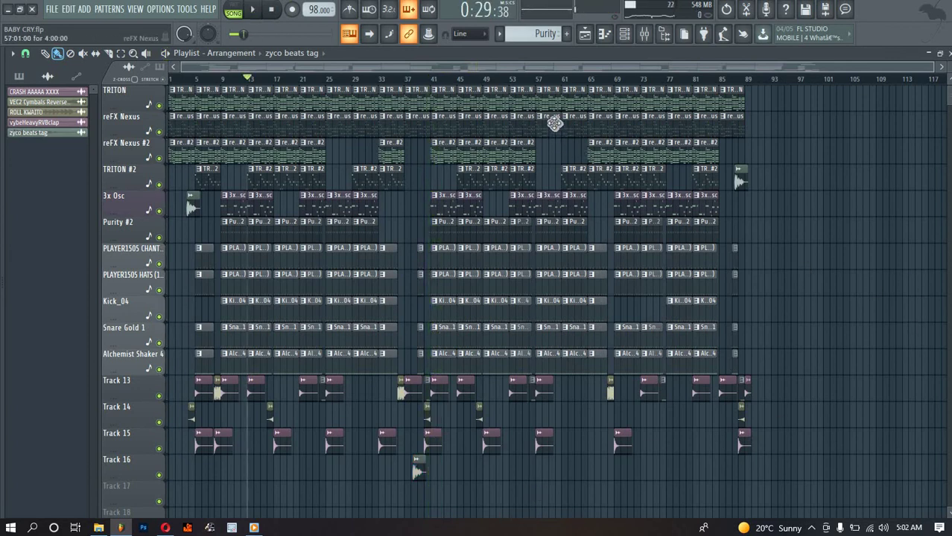